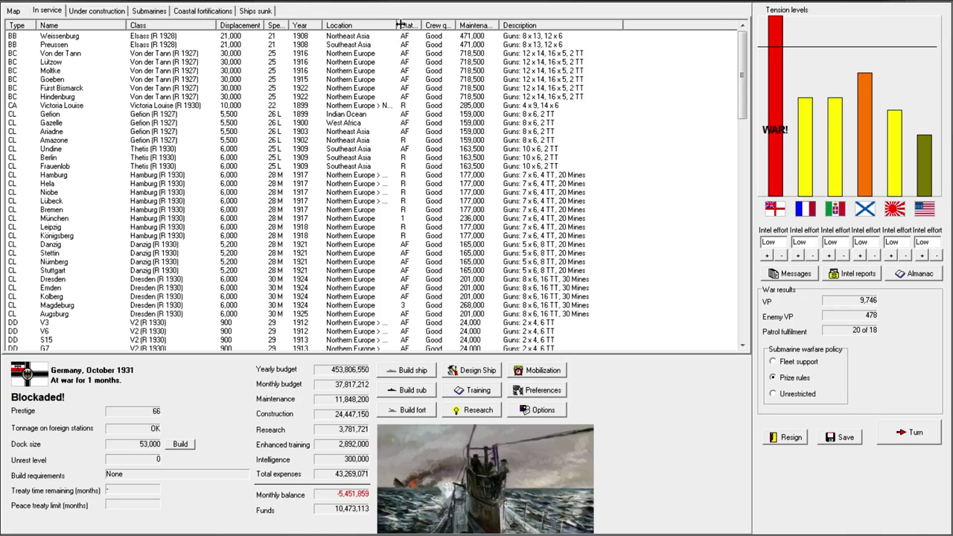
Widen the Location column, narrow Description, glance at Under construction, then select Moltke
drag(397, 24, 494, 25)
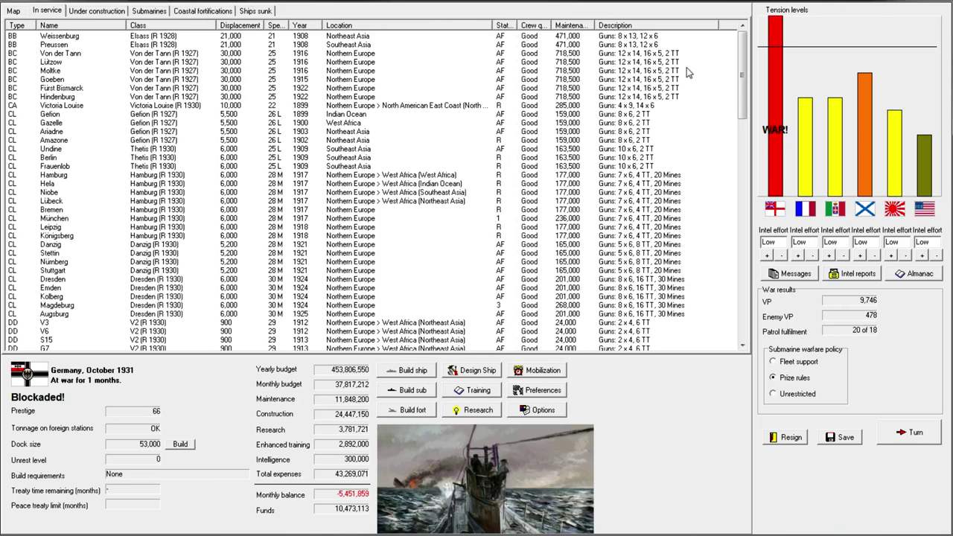
drag(718, 24, 702, 25)
click(83, 12)
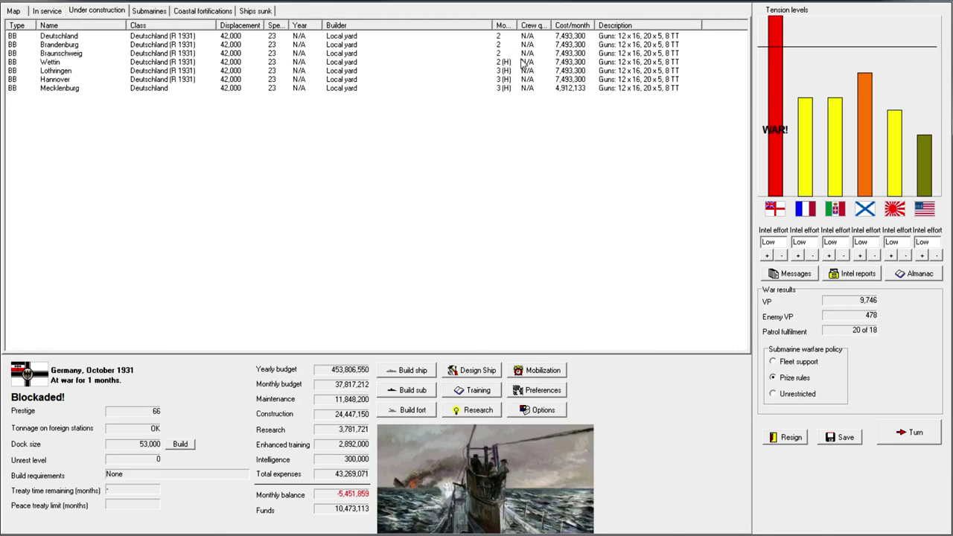
click(52, 10)
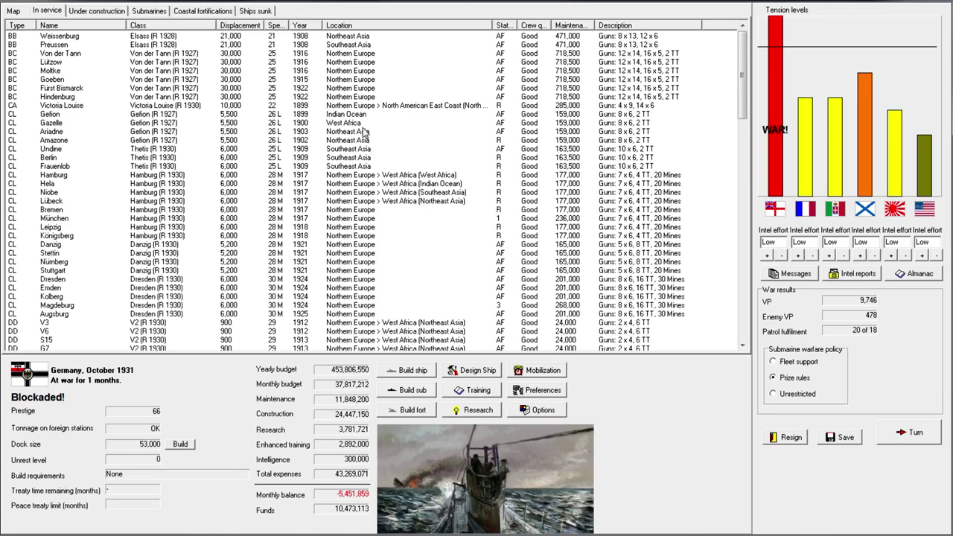
click(339, 72)
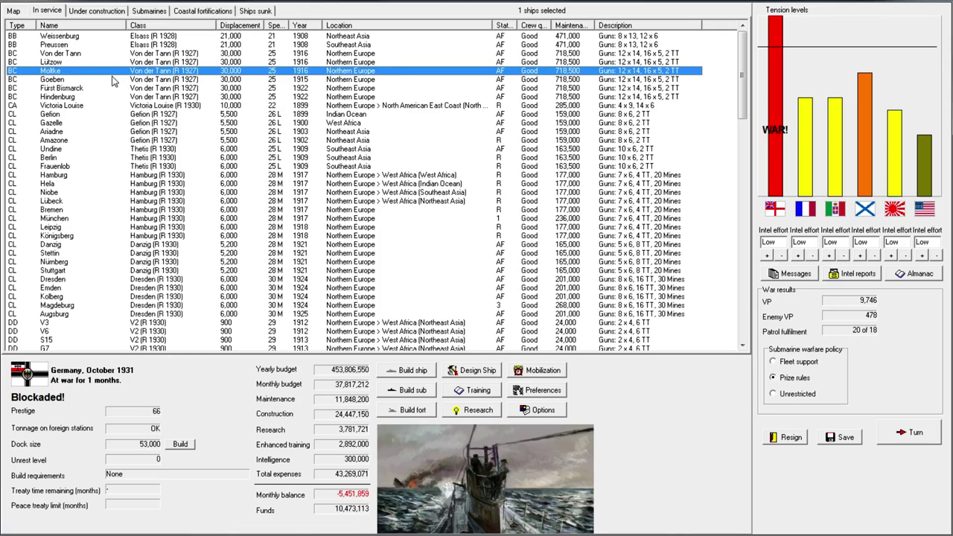
Browse the light cruisers Amazone, Hamburg and Lübeck, then view and close Niobe's specifications
click(196, 141)
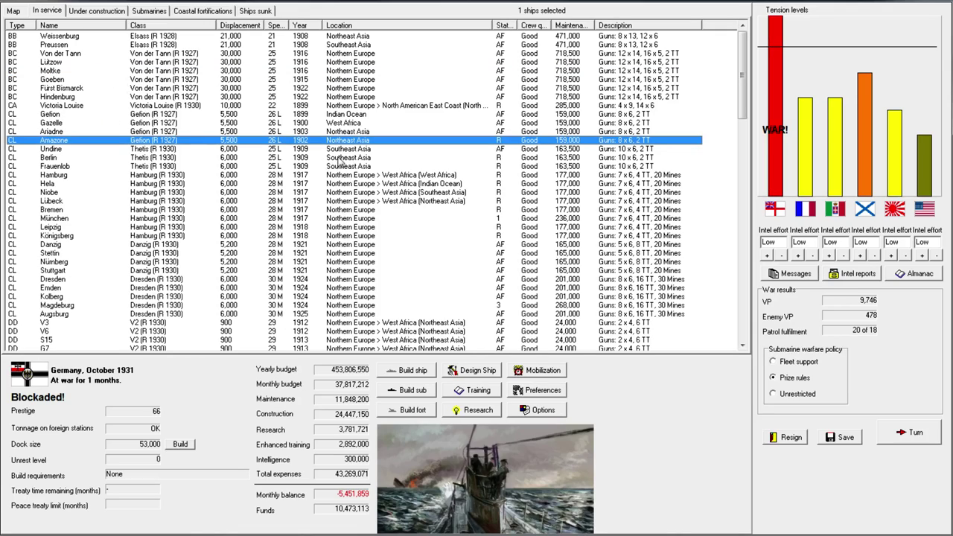
click(179, 177)
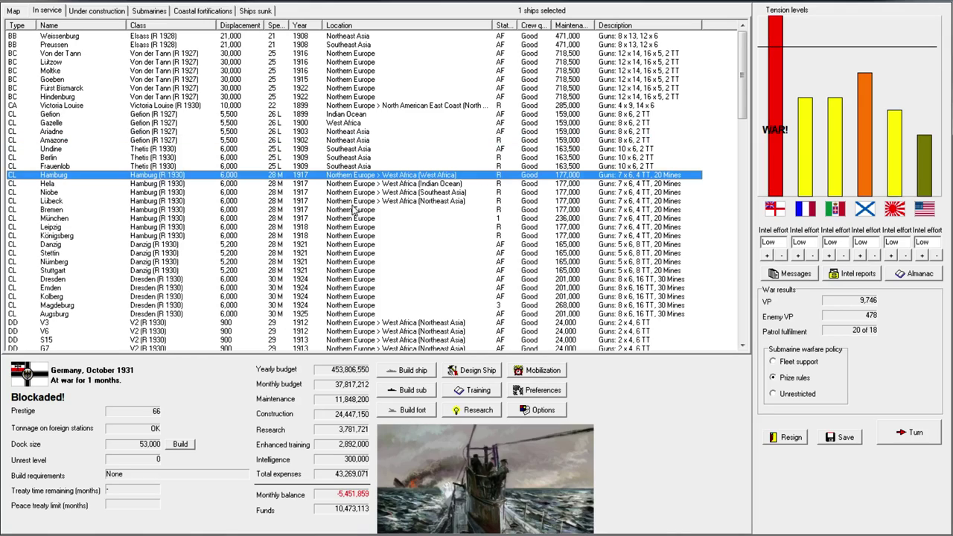
shift+click(171, 239)
click(173, 200)
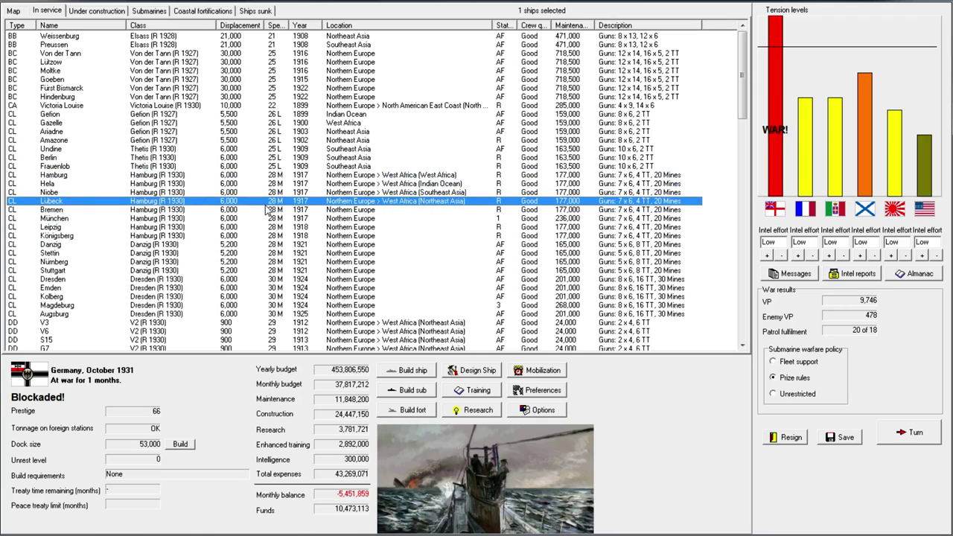
double_click(160, 193)
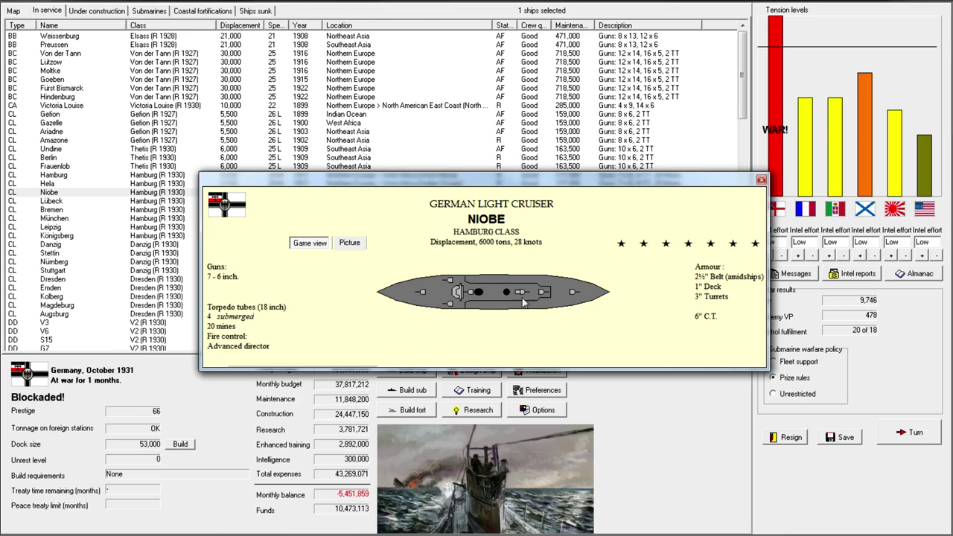
click(761, 181)
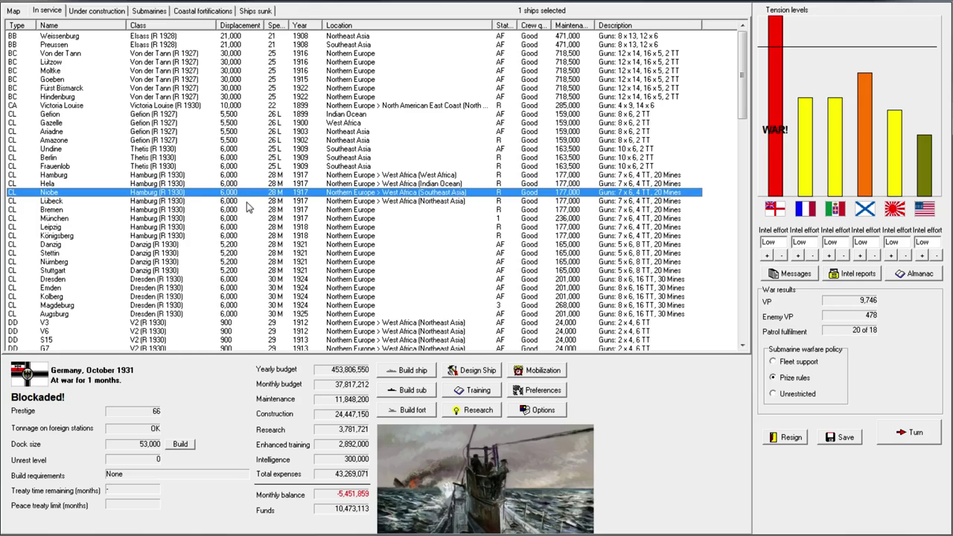
View and close Danzig's specifications, then reselect Hamburg
click(164, 246)
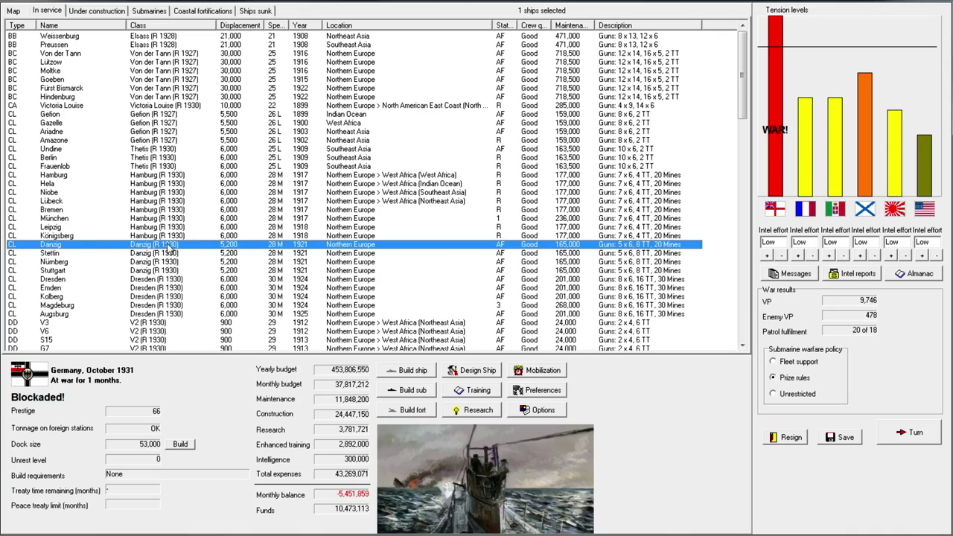
double_click(167, 250)
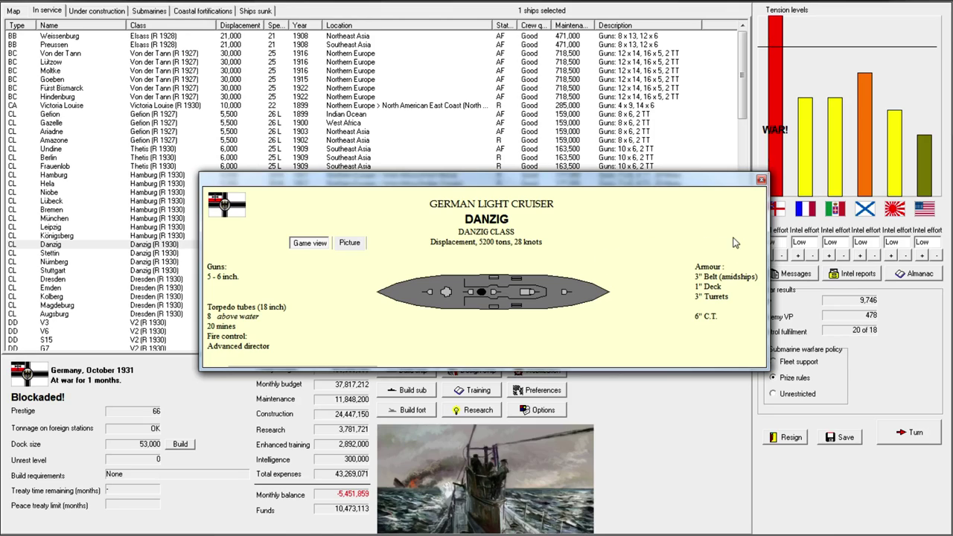
click(762, 181)
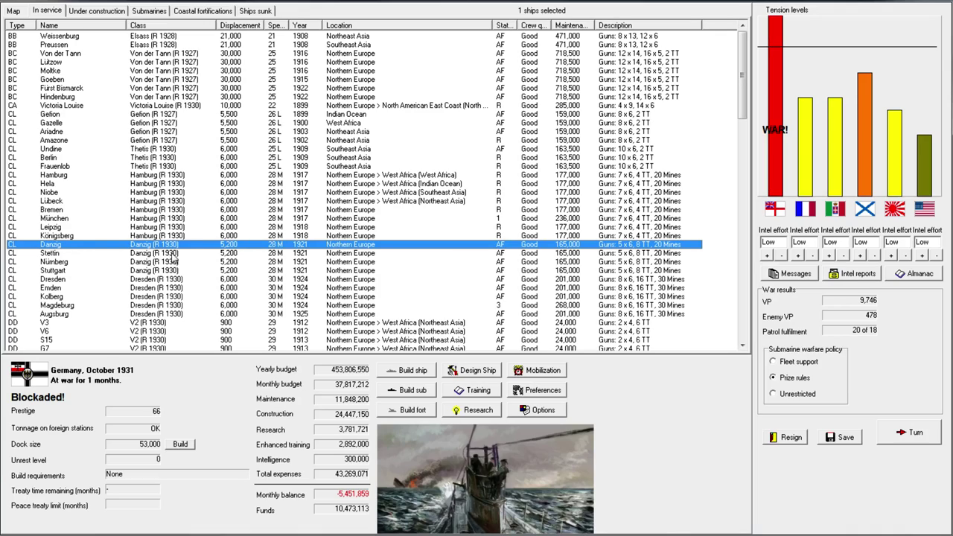
click(156, 176)
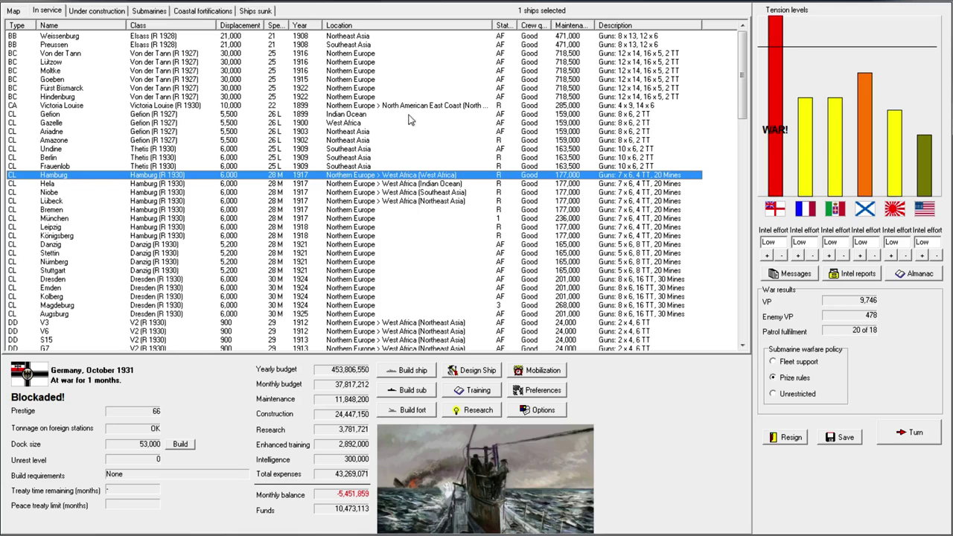
Sort the fleet by status and select Victoria Louise through Königsberg, then München
click(512, 26)
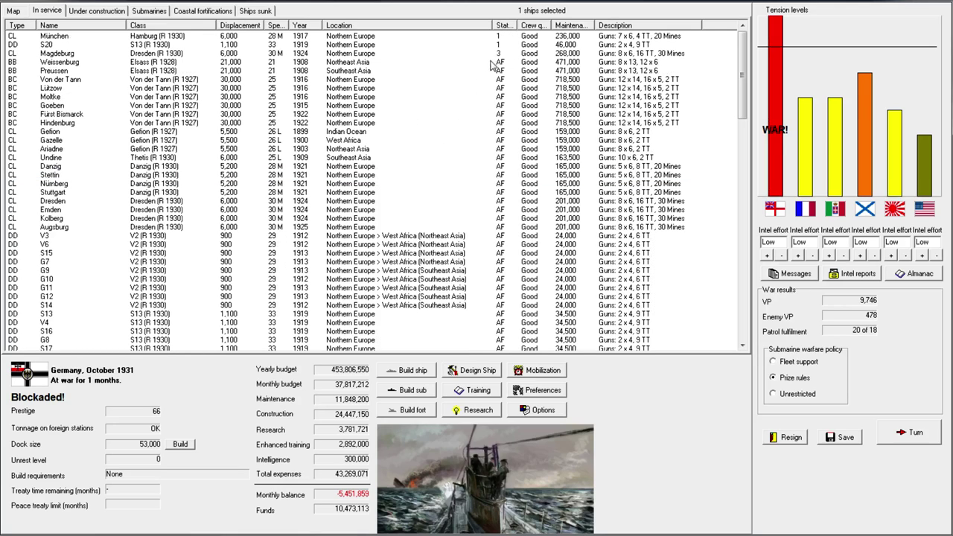
scroll(395, 206, down, 6)
scroll(446, 213, down, 6)
scroll(469, 238, down, 6)
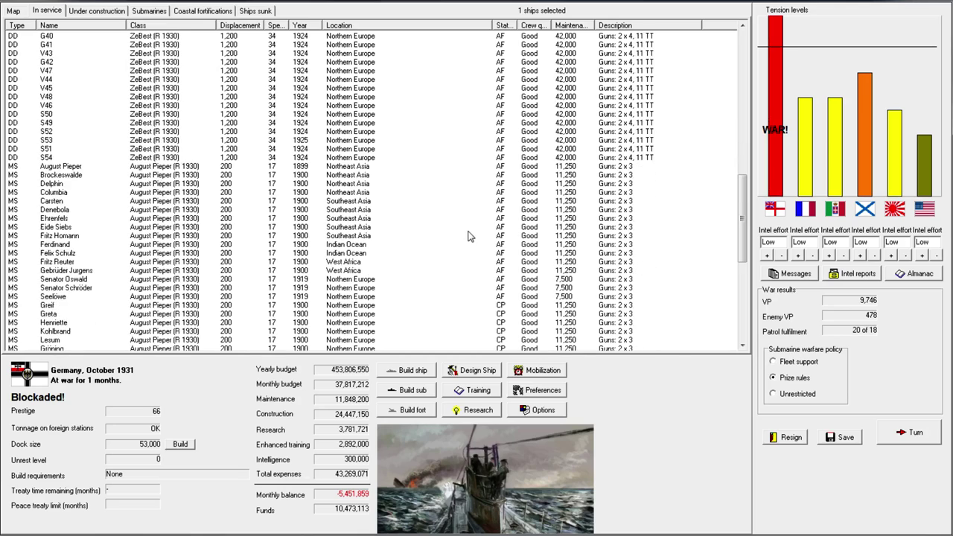
scroll(471, 252, down, 5)
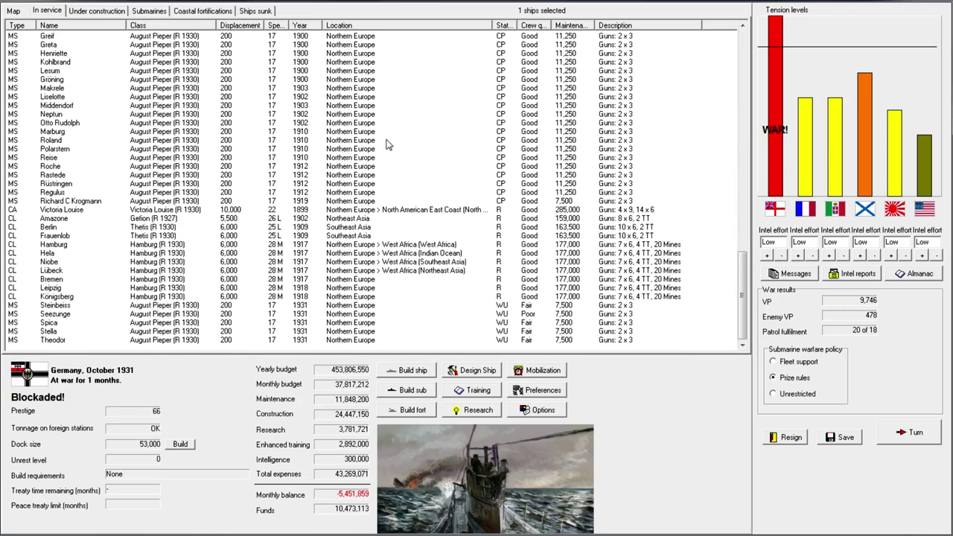
click(385, 213)
shift+click(428, 298)
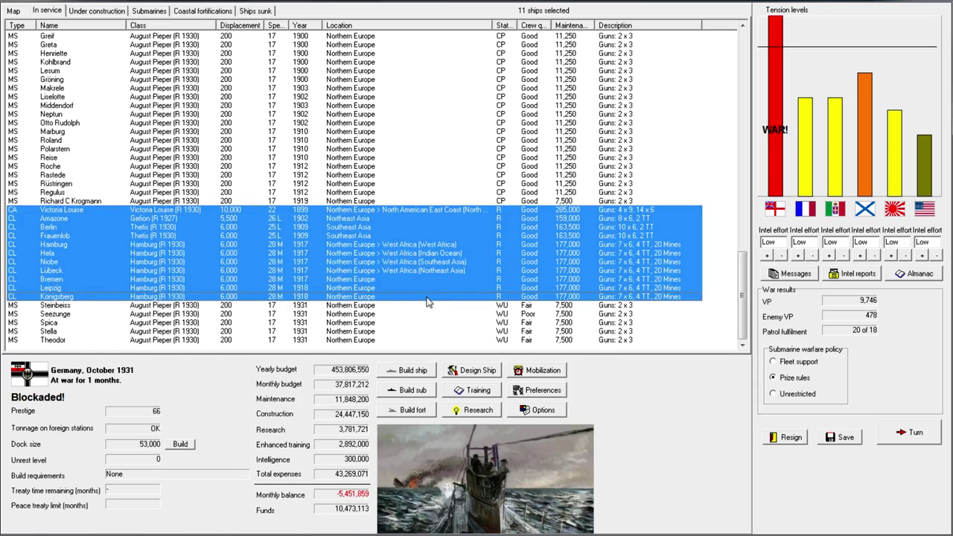
click(385, 322)
scroll(387, 312, up, 10)
scroll(389, 311, up, 5)
Jump to the list top, select Von der Tann then München, and show the world map
key(Home)
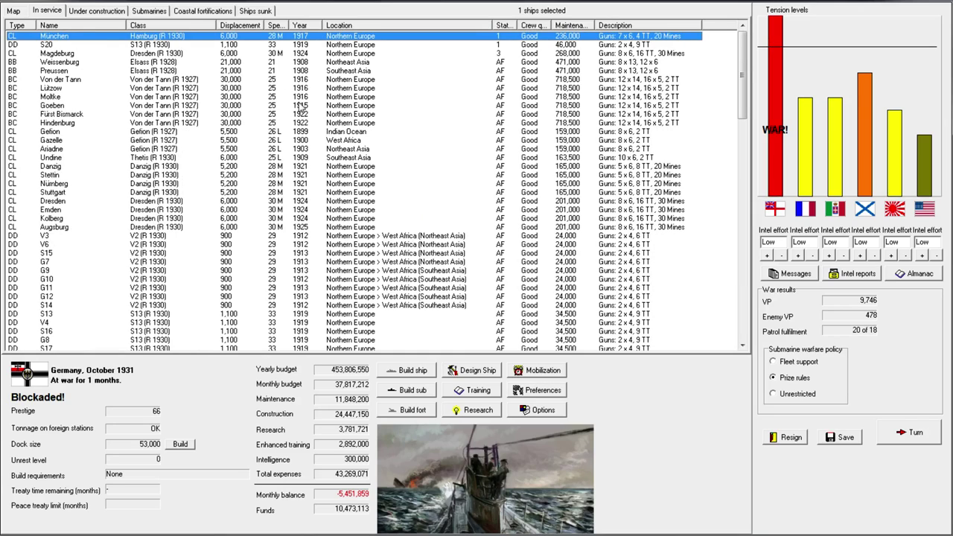
click(350, 82)
click(353, 39)
click(15, 11)
scroll(521, 171, down, 2)
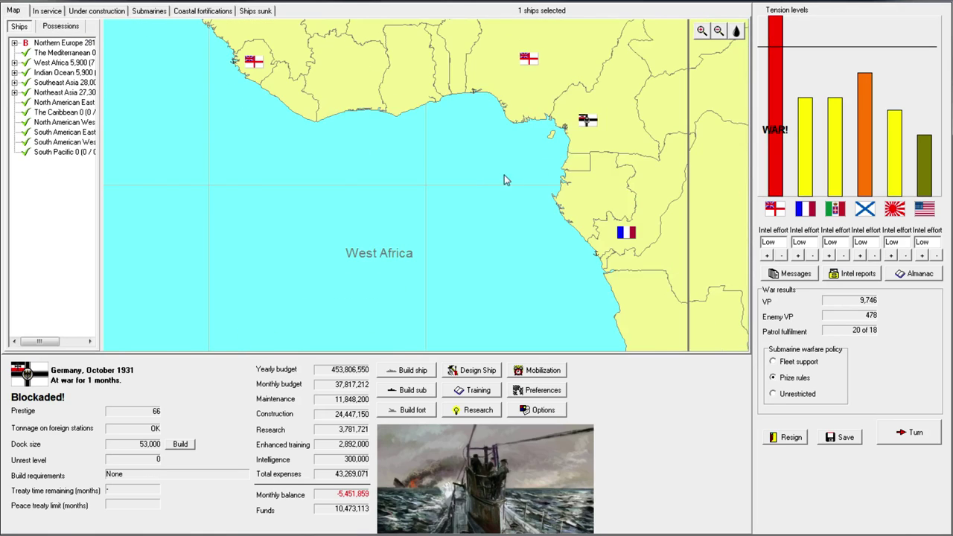
scroll(489, 171, down, 2)
scroll(447, 194, down, 1)
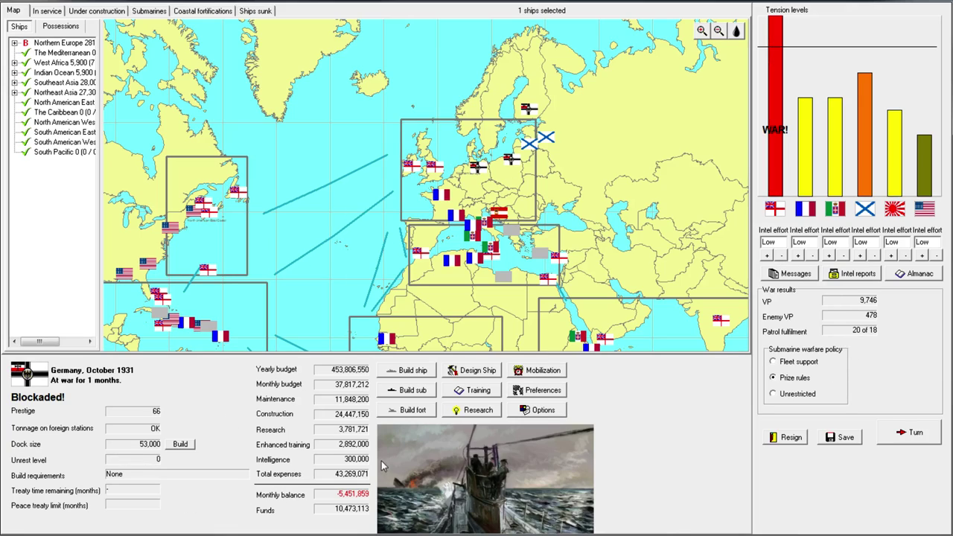
Check the battleships Lothringen and Wettin in the Under construction list
click(47, 10)
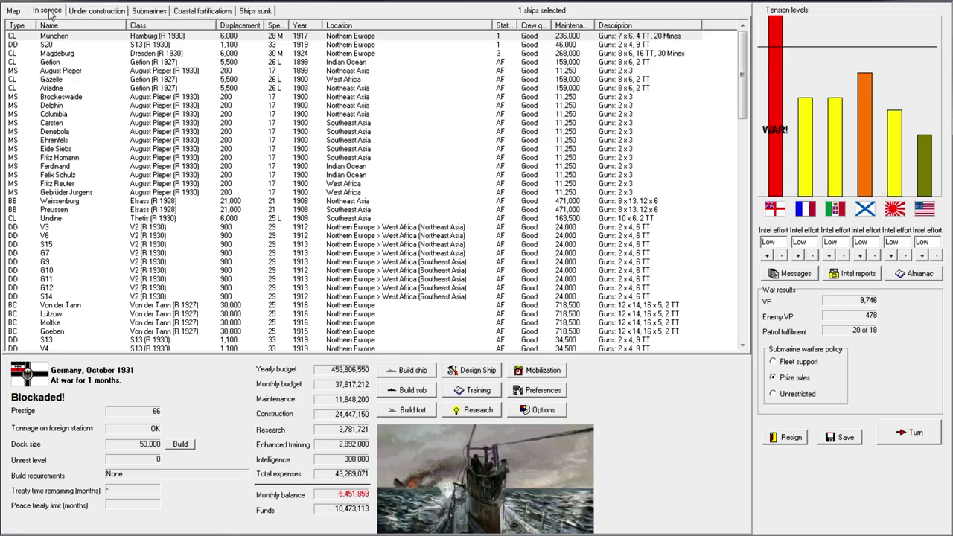
click(15, 11)
click(49, 12)
click(101, 12)
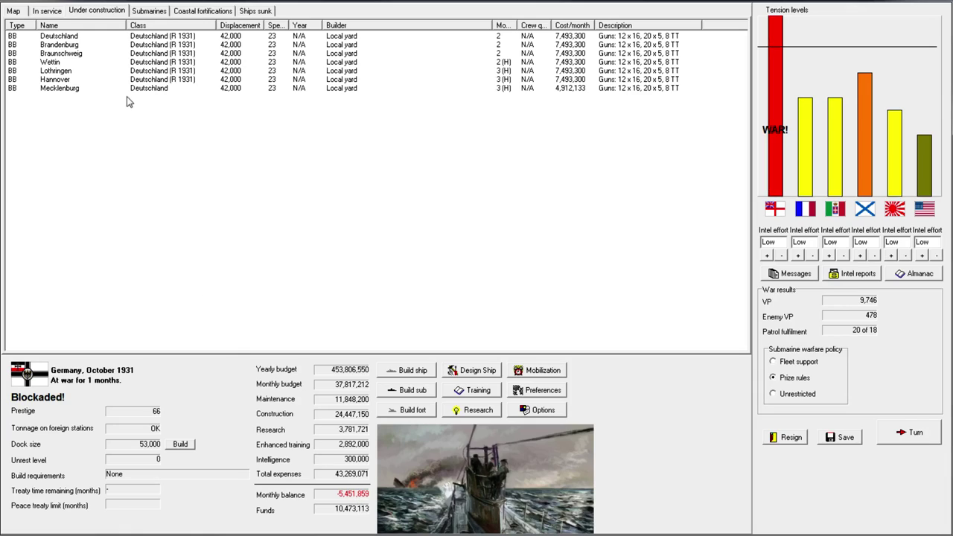
click(188, 73)
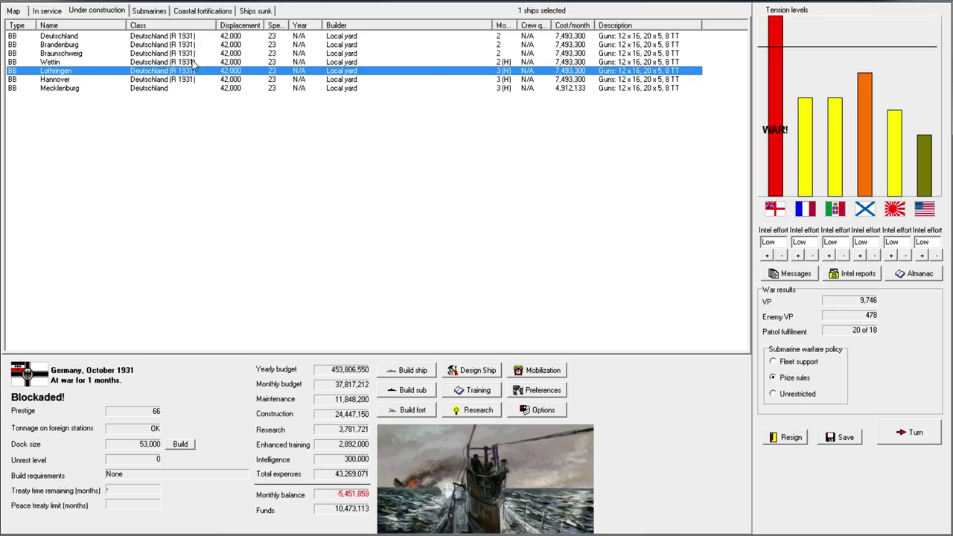
click(190, 61)
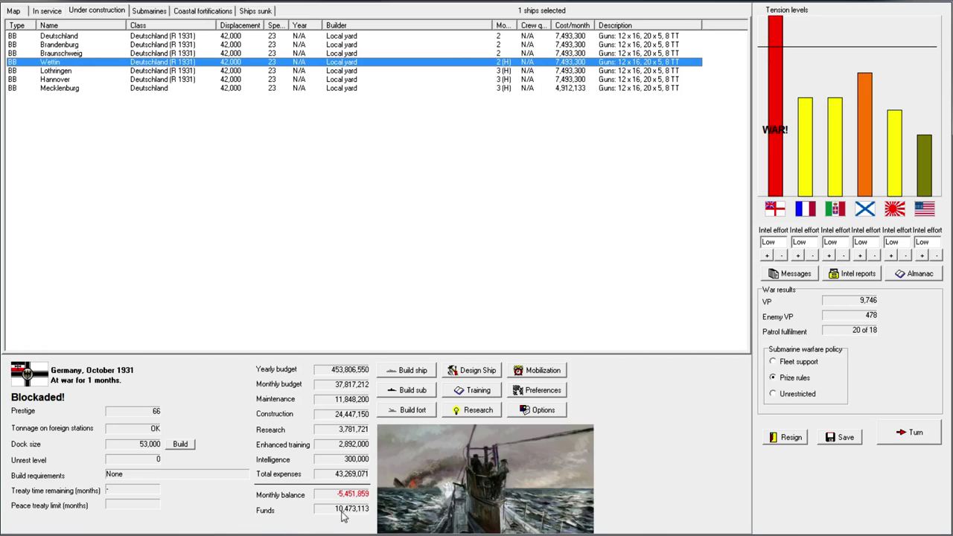
Return to the in-service list, end the month, and acknowledge the shipbuilding expansion notice
click(58, 11)
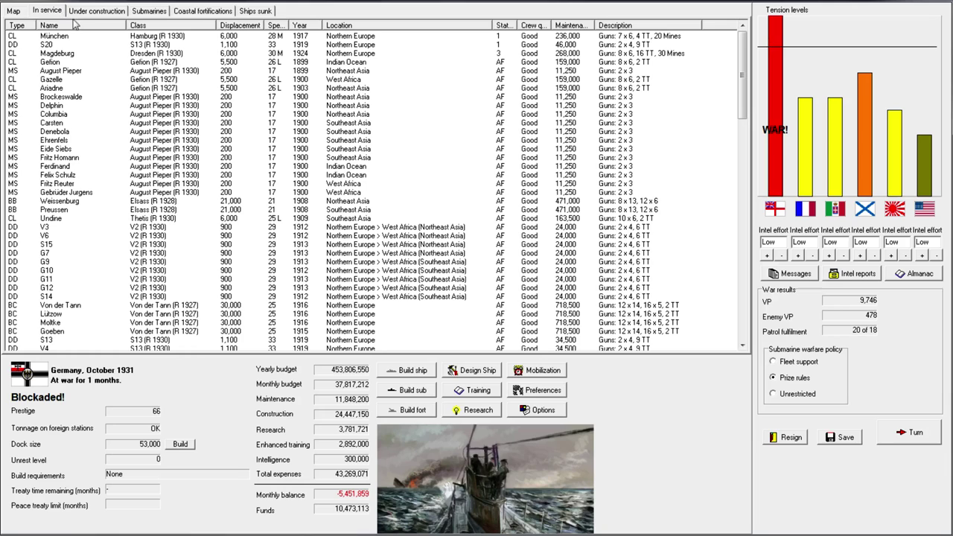
click(916, 430)
click(489, 396)
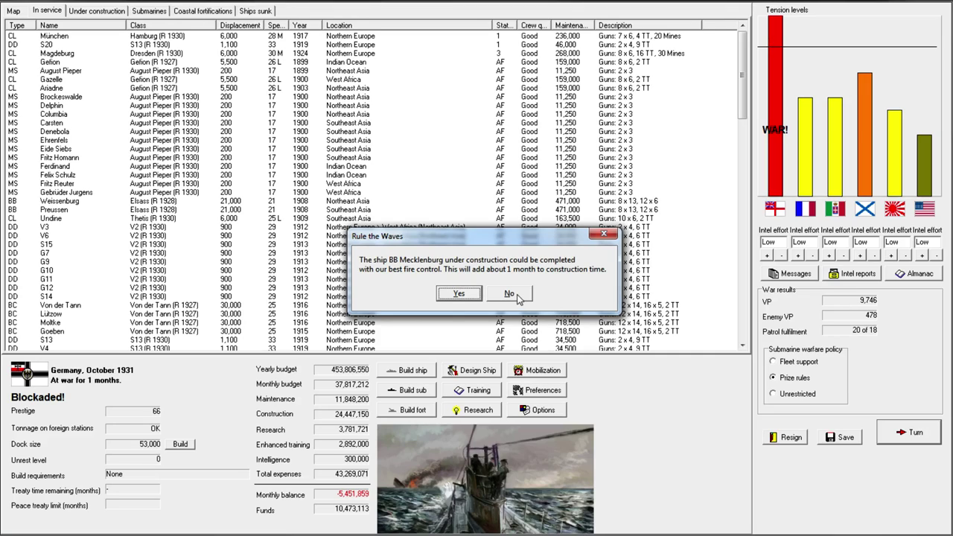
Decline delaying Mecklenburg for fire control; dismiss the blockade, submarine and minesweeper reports
click(511, 295)
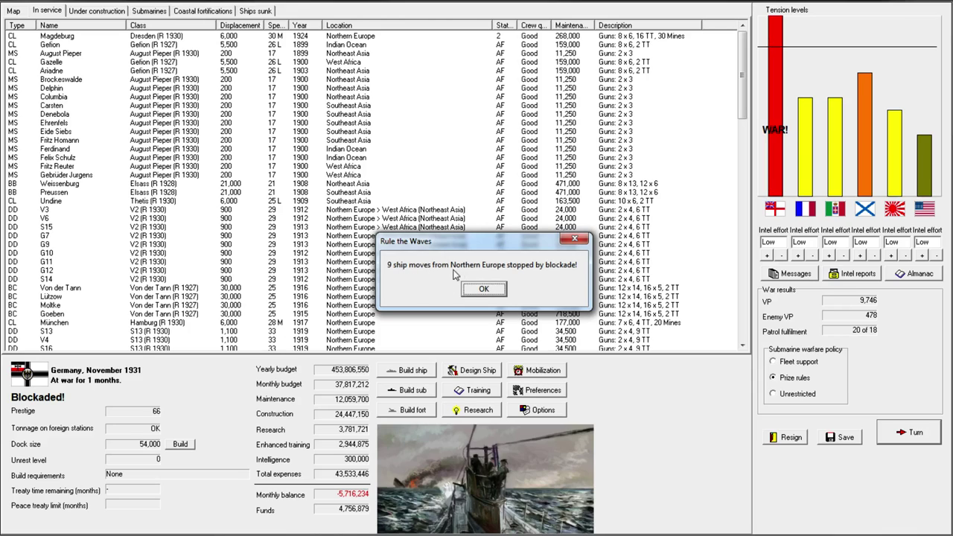
click(484, 289)
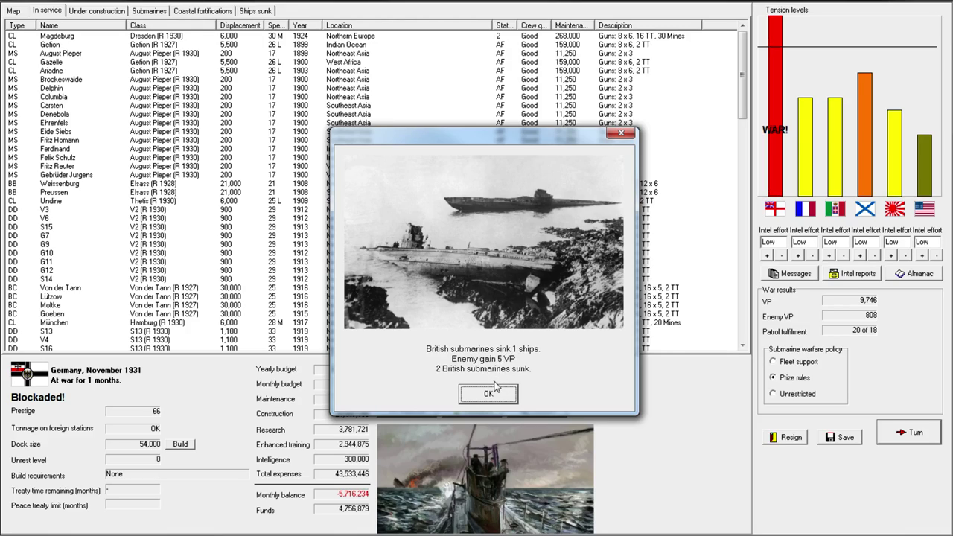
click(491, 396)
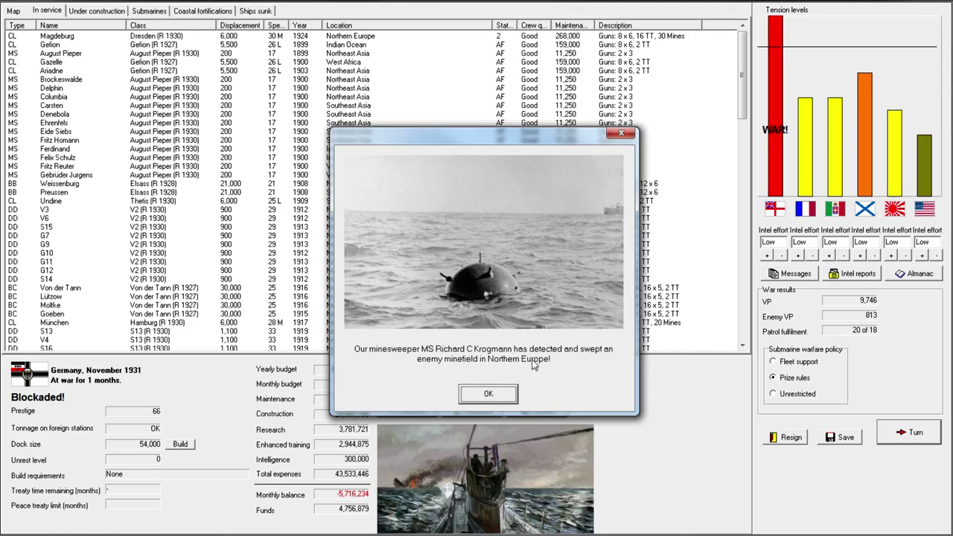
click(493, 401)
click(494, 399)
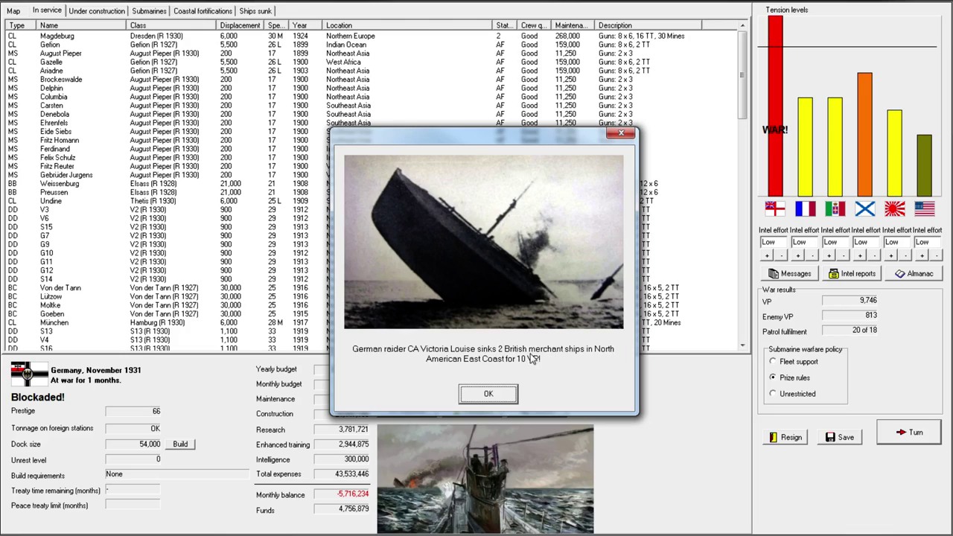
Dismiss the raider sinking reports, including CL Hela's, until the battle prompt appears
click(489, 397)
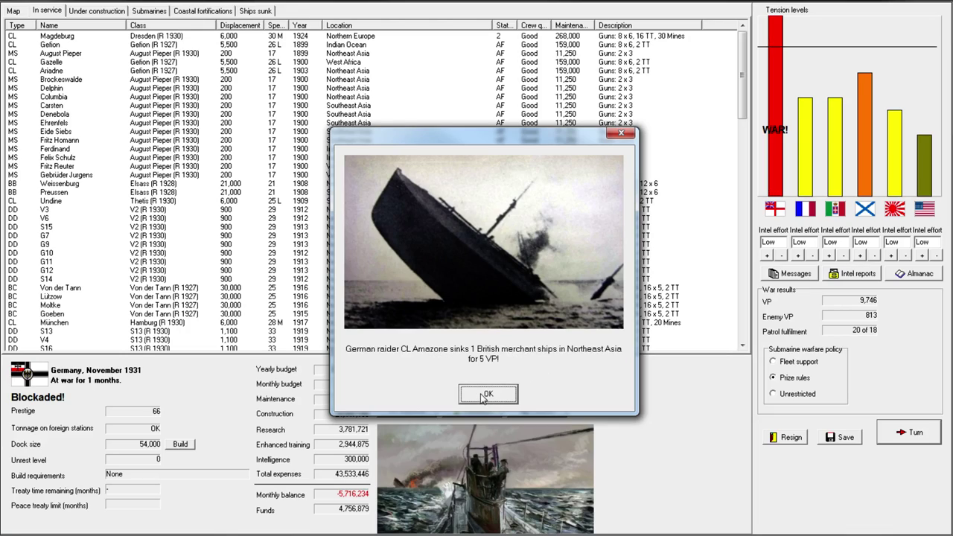
click(494, 394)
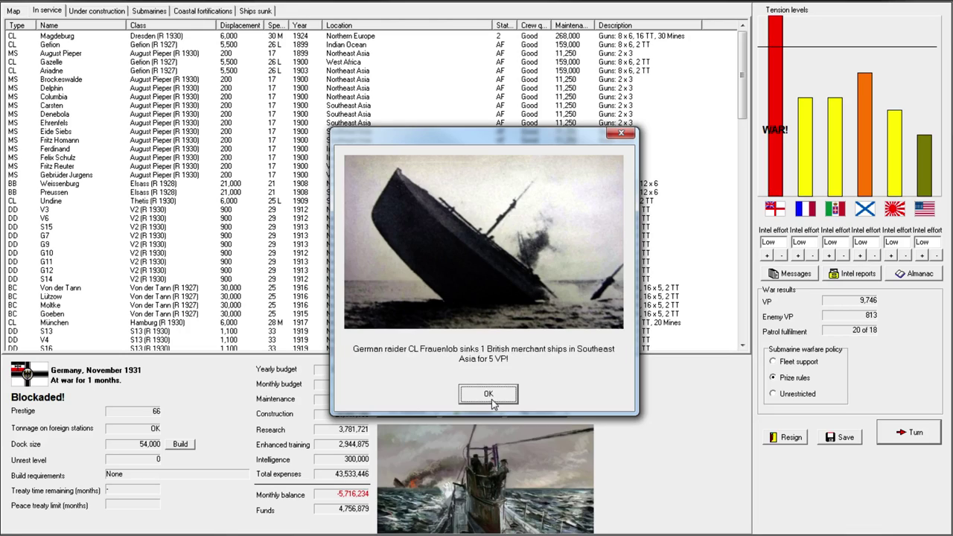
click(500, 399)
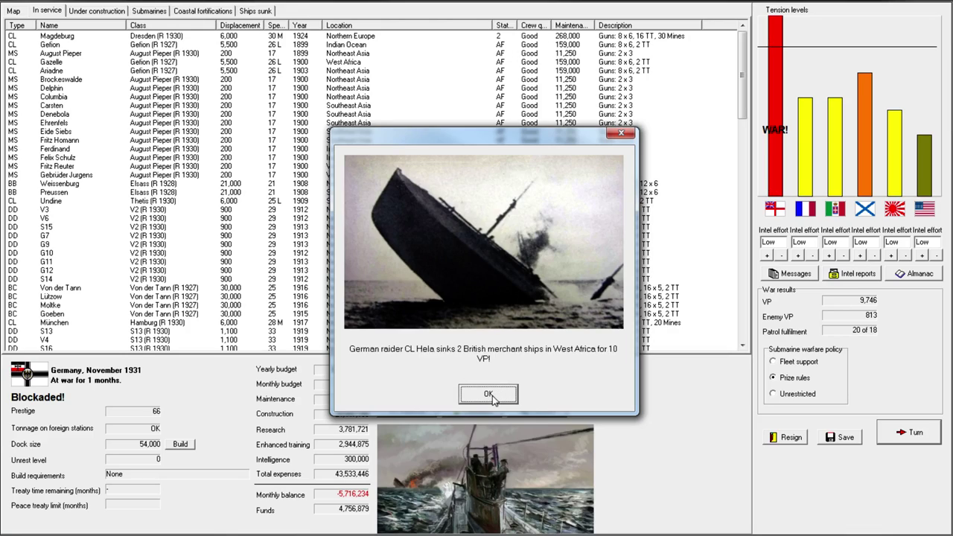
click(488, 400)
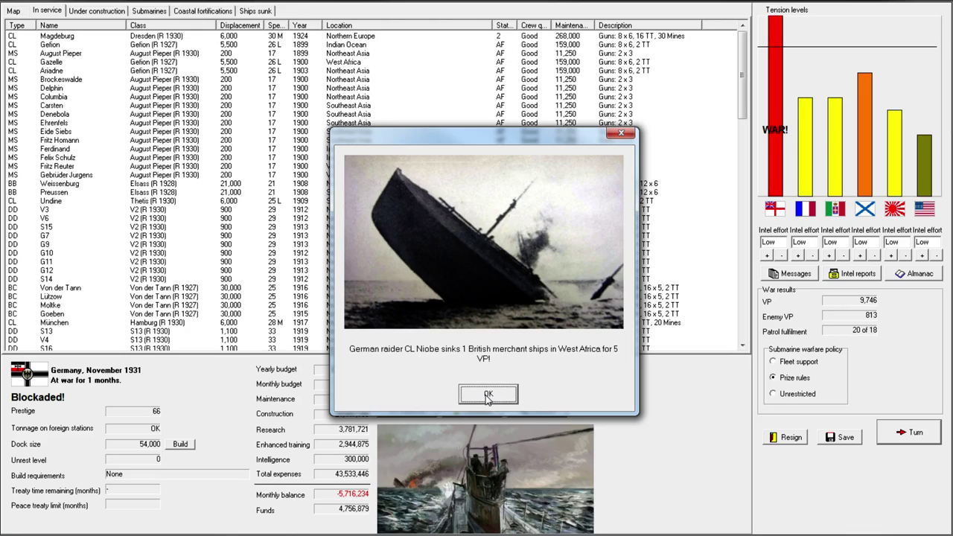
click(489, 400)
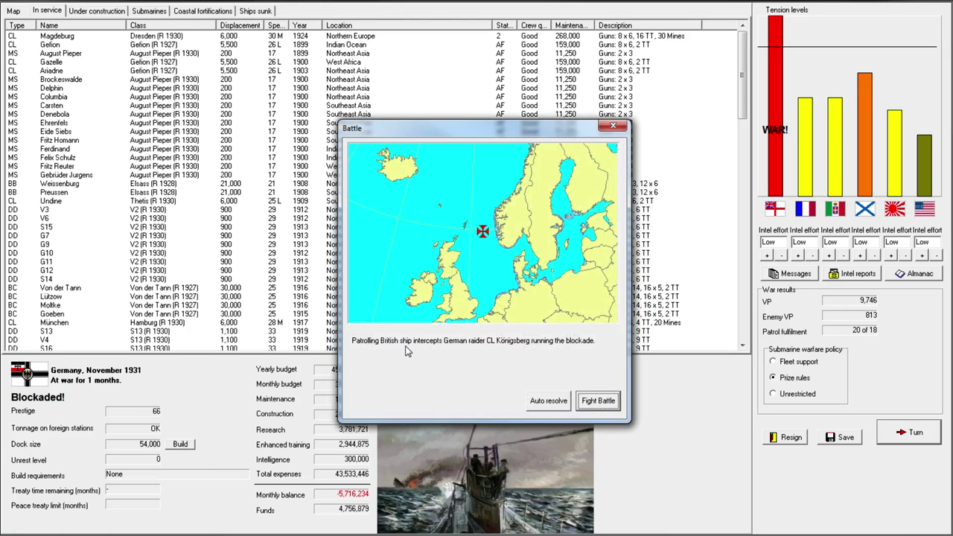
Fight the interception with Light Cruiser Division 1 and acknowledge the unknown ship sighting
click(596, 404)
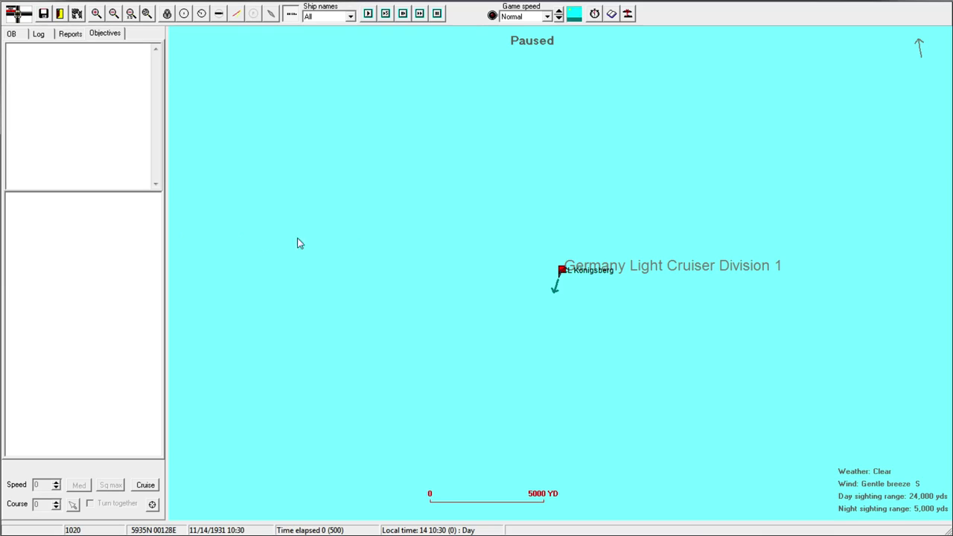
click(561, 269)
drag(584, 342, 569, 307)
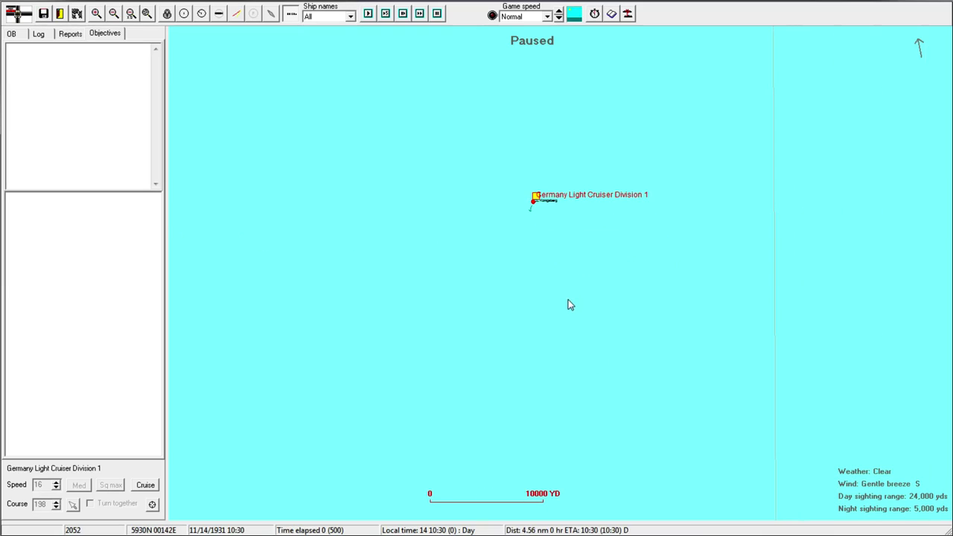
click(420, 14)
click(475, 292)
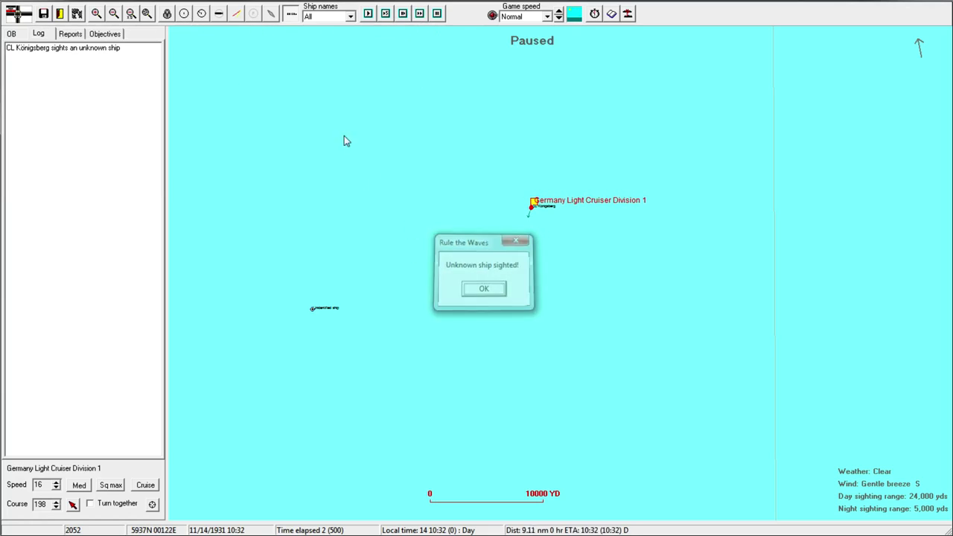
Raise the division to full squadron speed and steer Königsberg toward the enemy onto course 326
click(201, 15)
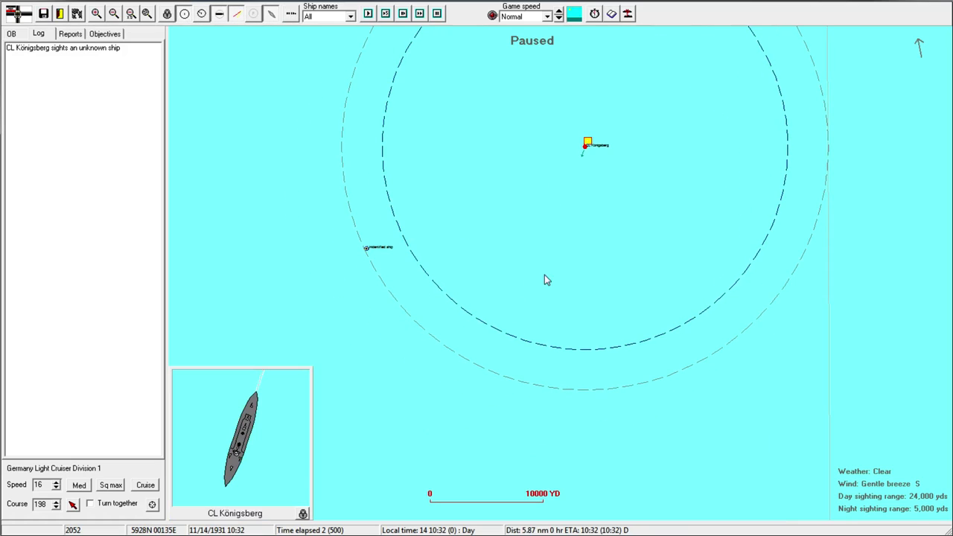
click(392, 204)
click(98, 485)
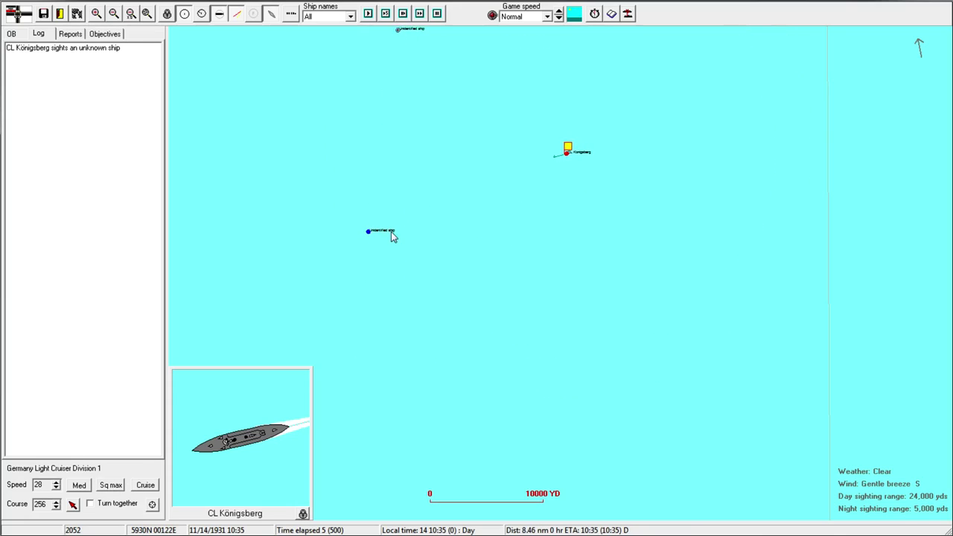
scroll(521, 318, up, 1)
scroll(537, 318, up, 1)
key(space)
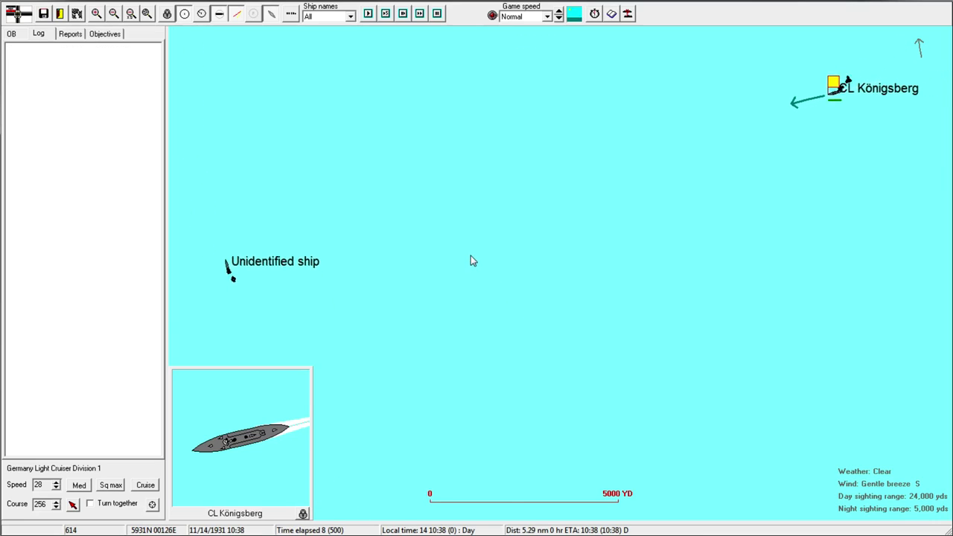
scroll(470, 257, down, 1)
click(388, 131)
click(396, 83)
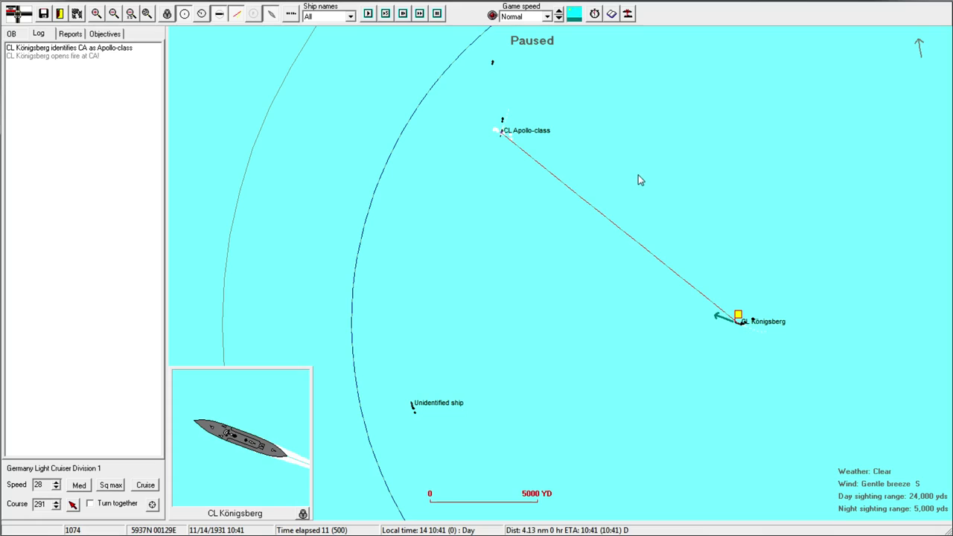
scroll(545, 305, down, 2)
scroll(560, 292, up, 2)
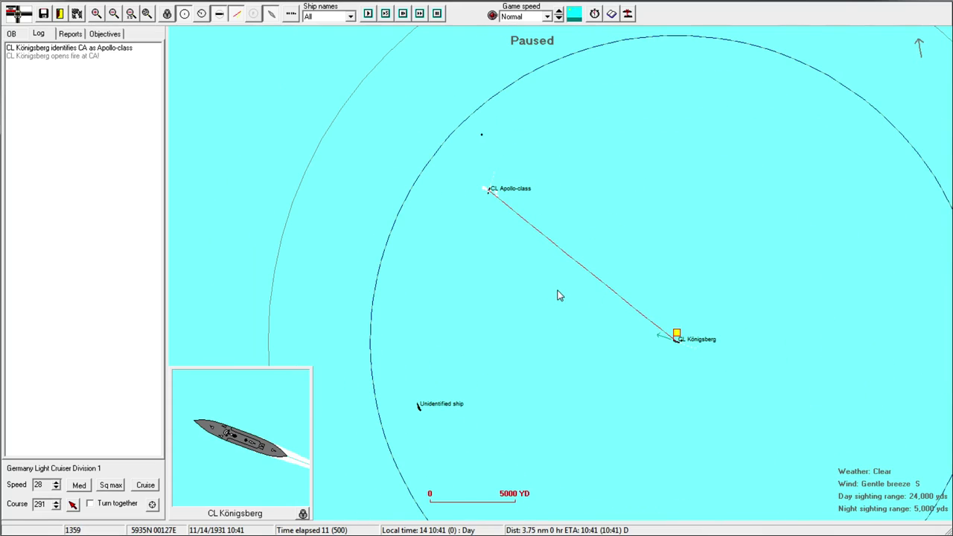
click(585, 203)
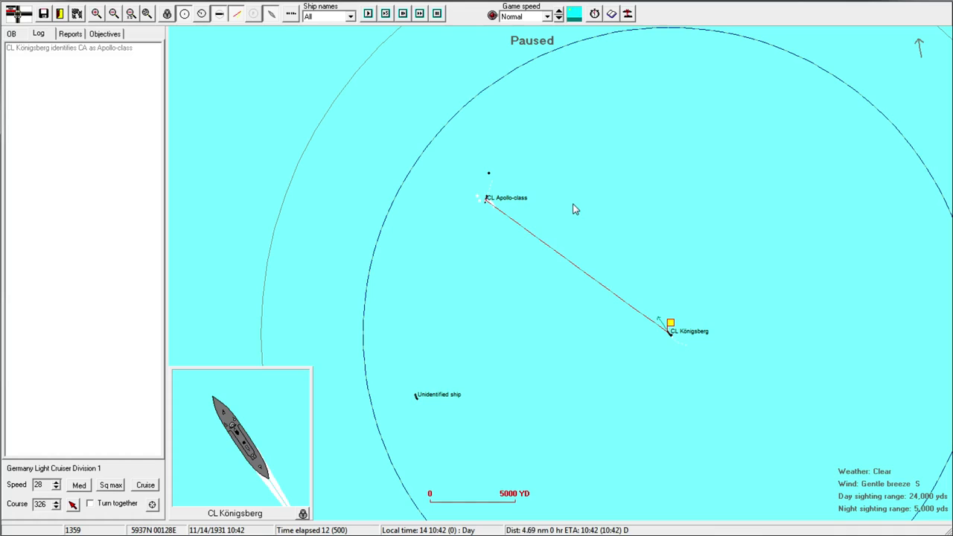
scroll(556, 202, up, 1)
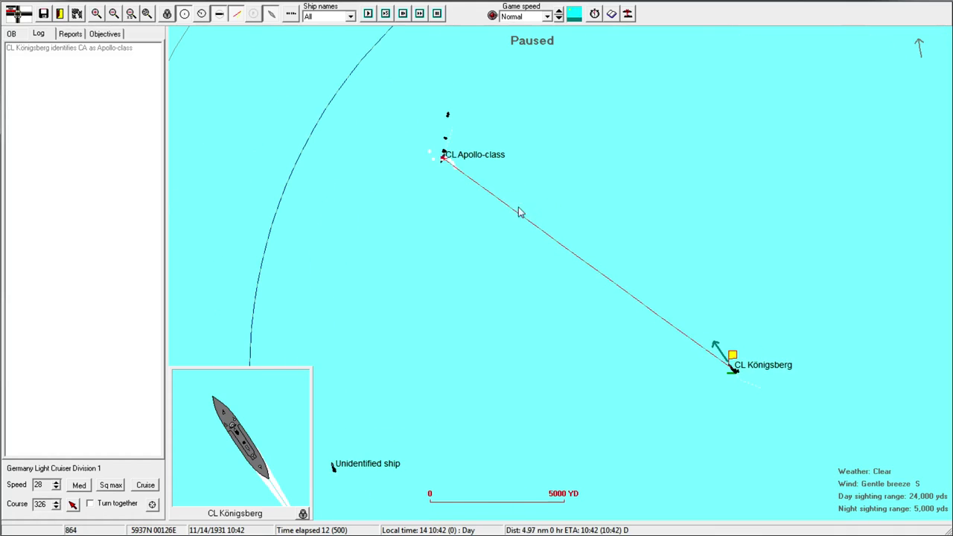
Bring up the Apollo-class cruiser's sheet: eight 6-inch guns, 3-inch belt, 27 knots
click(443, 160)
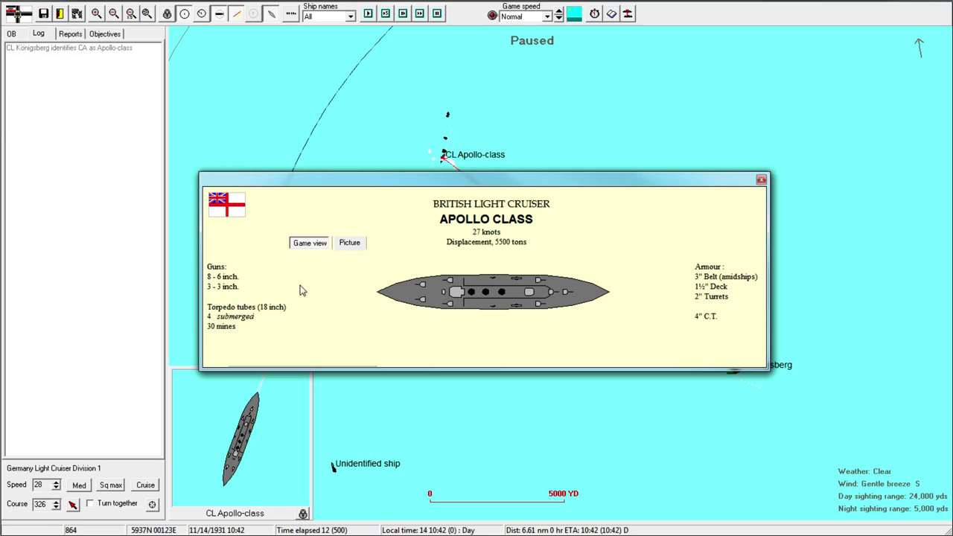
Close the Apollo-class details and steer Königsberg to course 339
click(761, 180)
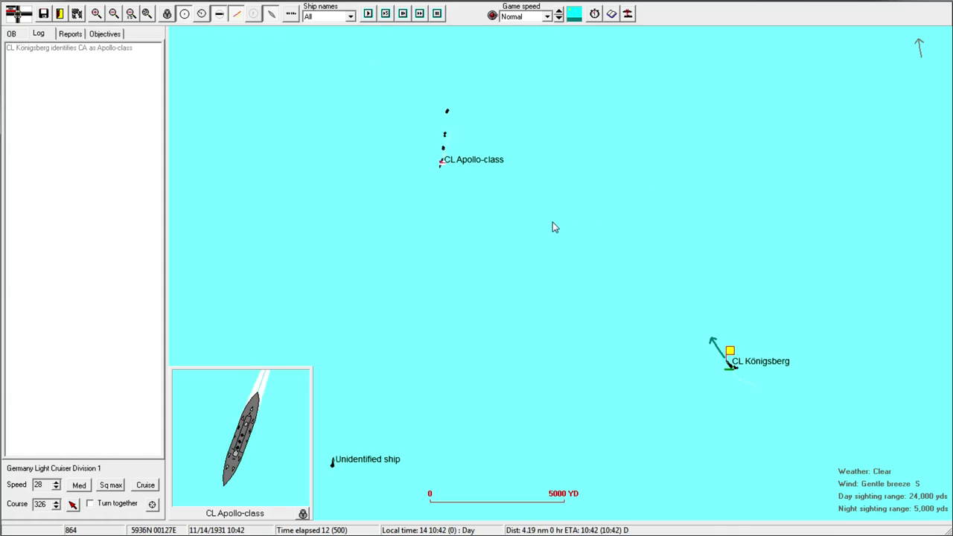
click(653, 173)
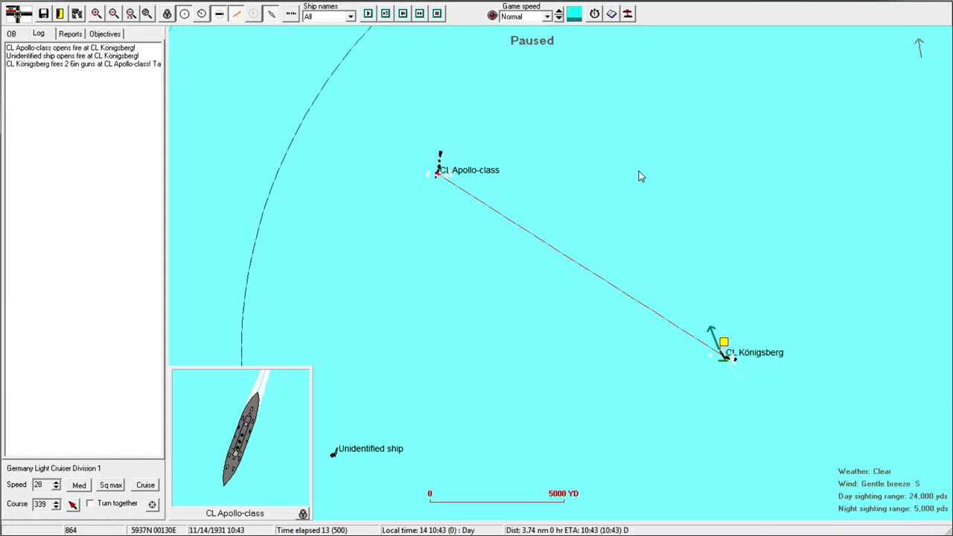
key(Up)
key(Down)
key(Down)
key(Left)
key(Left)
key(Down)
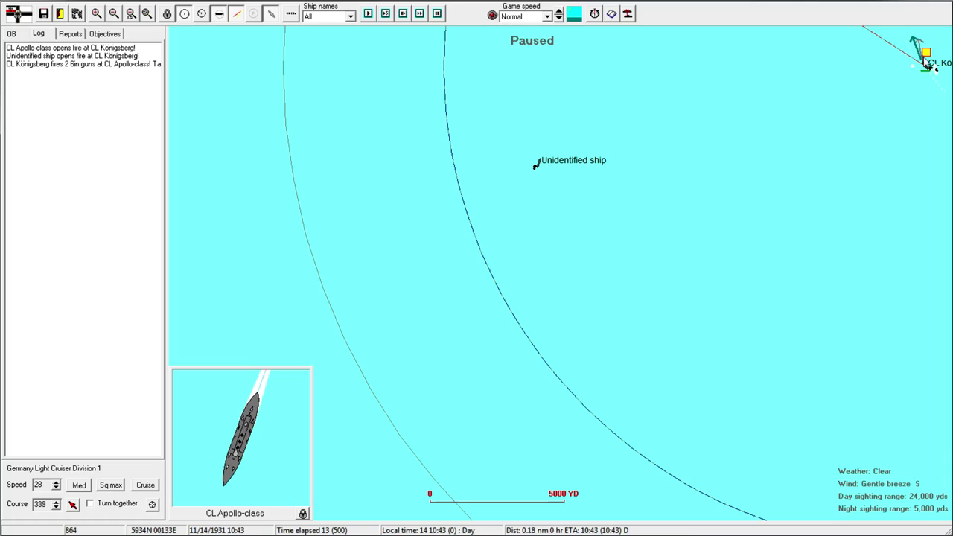
key(Up)
key(Right)
key(Right)
key(Up)
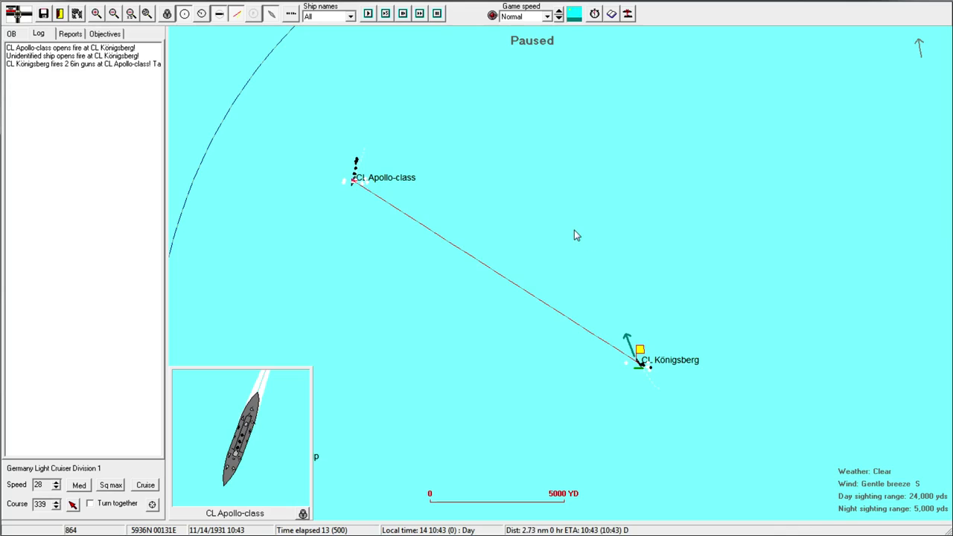
Advance the battle several minutes, cutting the division's speed to 25 knots
key(space)
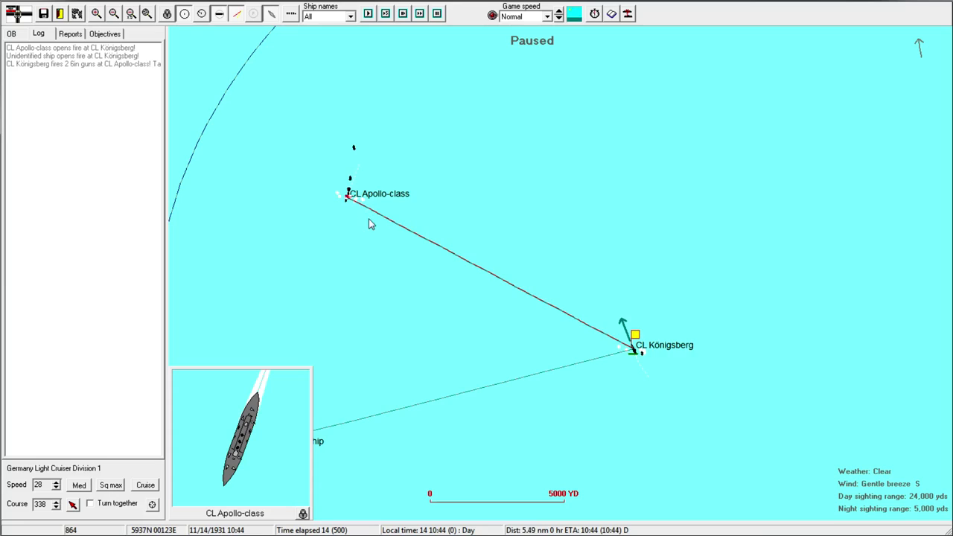
click(439, 348)
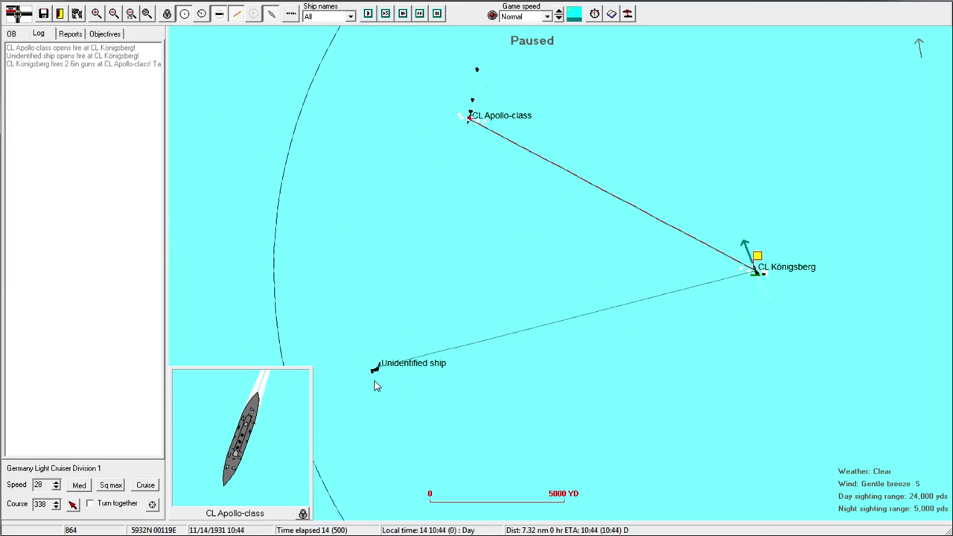
key(space)
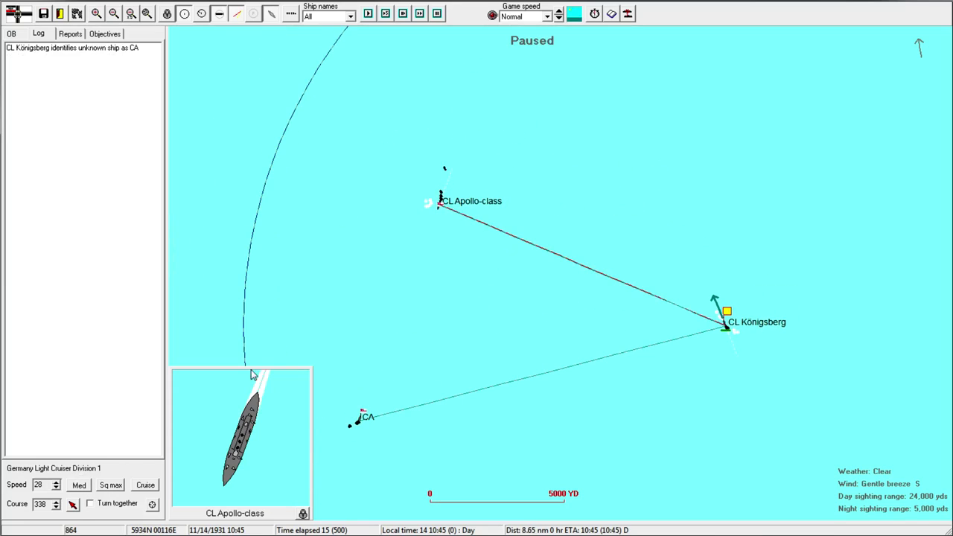
key(space)
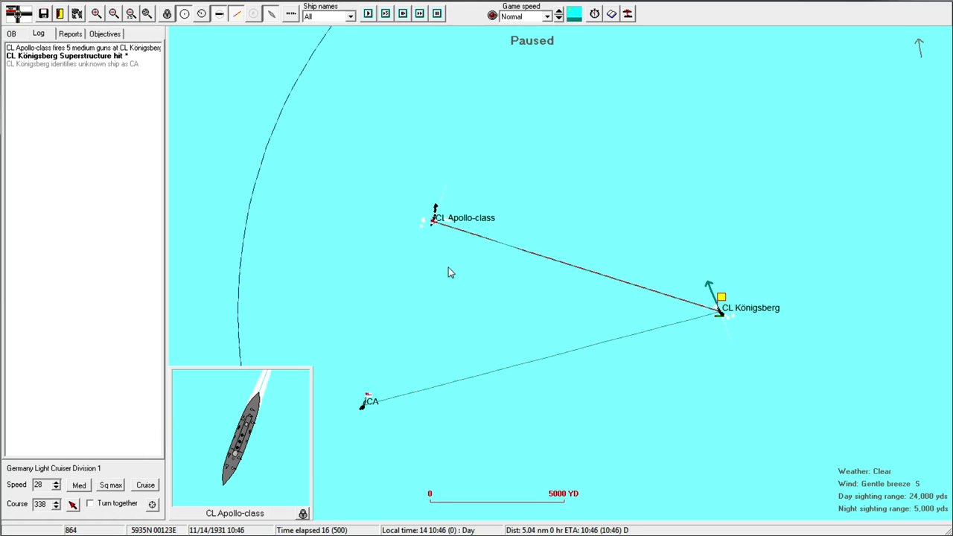
click(56, 488)
click(56, 488)
key(space)
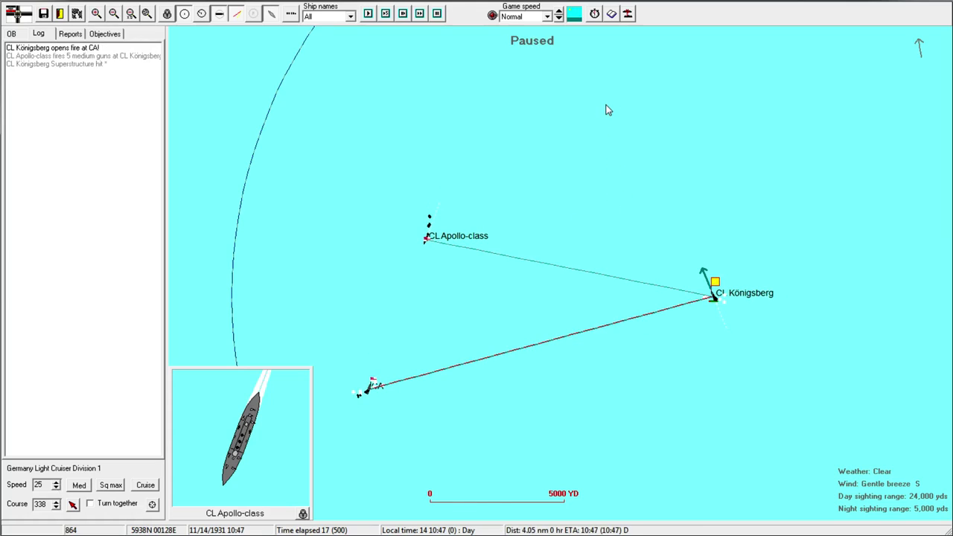
key(space)
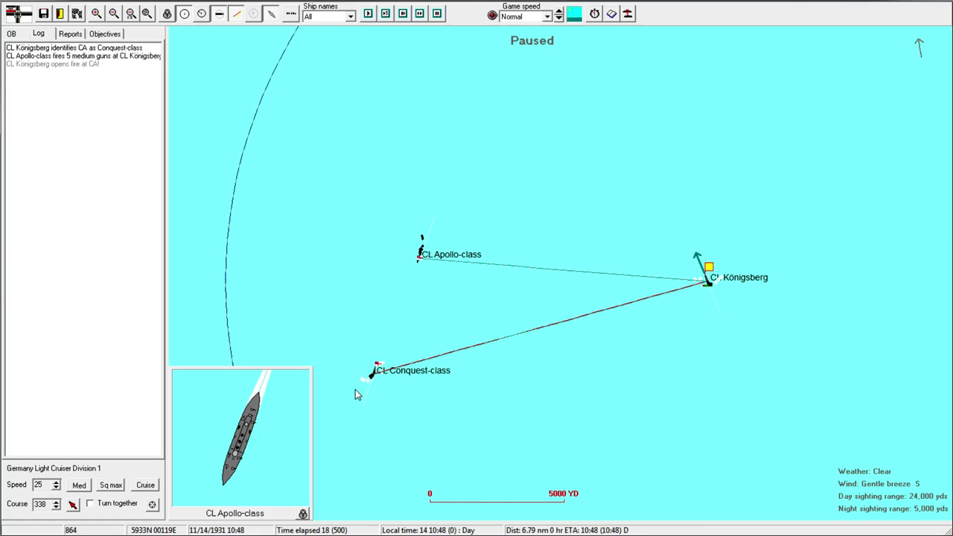
Inspect and close the Conquest-class, Apollo-class and Königsberg detail sheets in turn
double_click(372, 374)
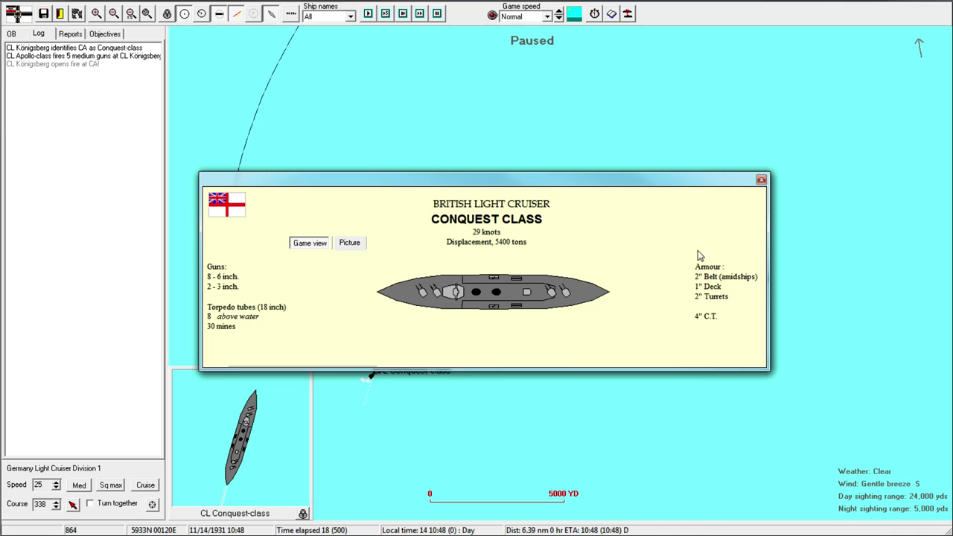
click(761, 179)
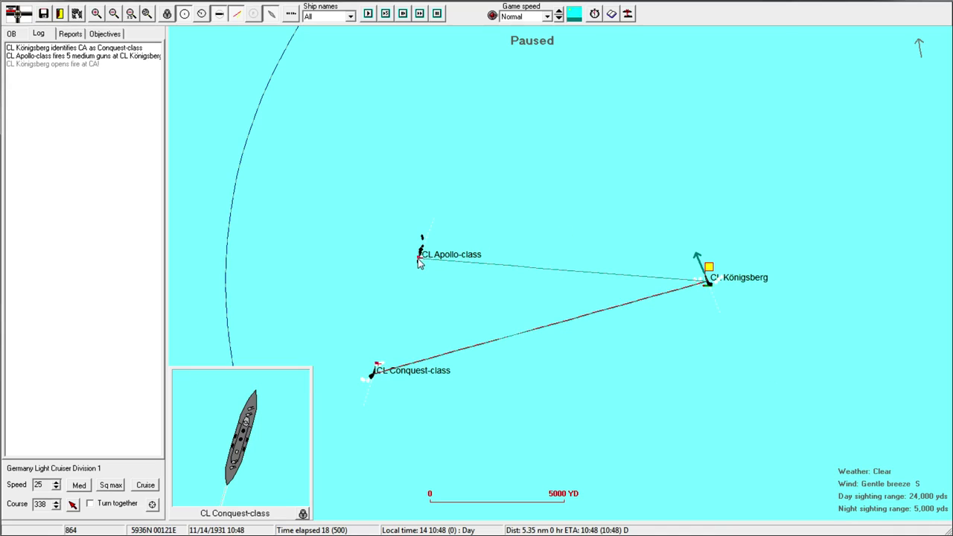
double_click(420, 258)
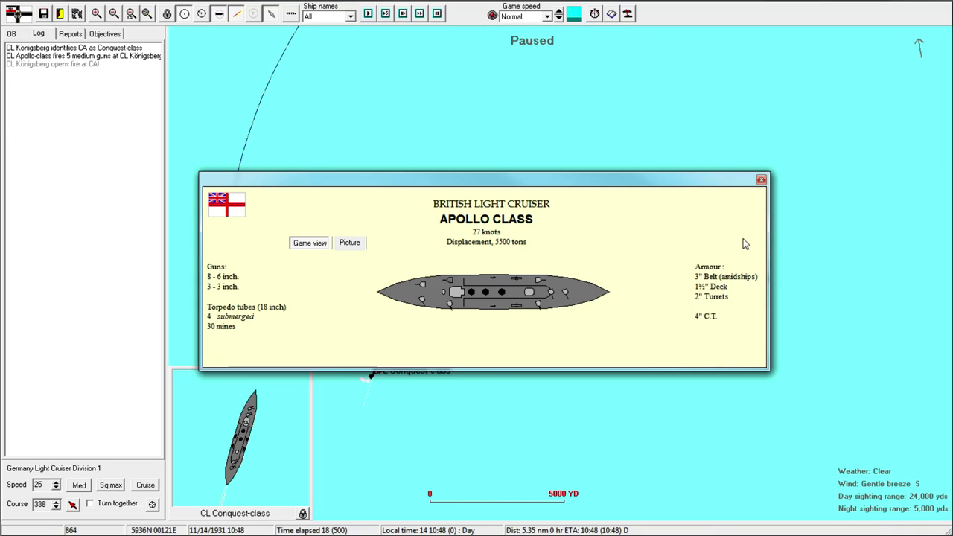
click(761, 181)
double_click(707, 278)
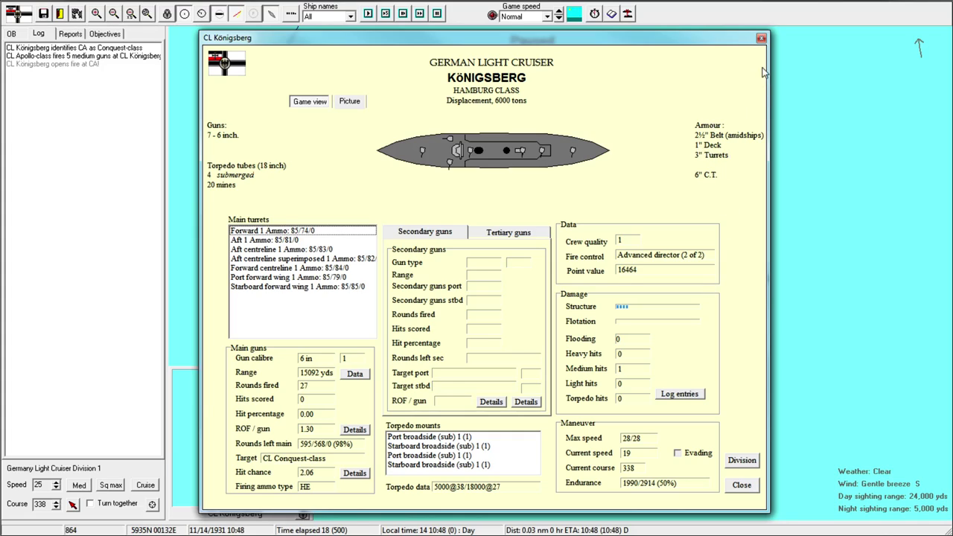
click(761, 39)
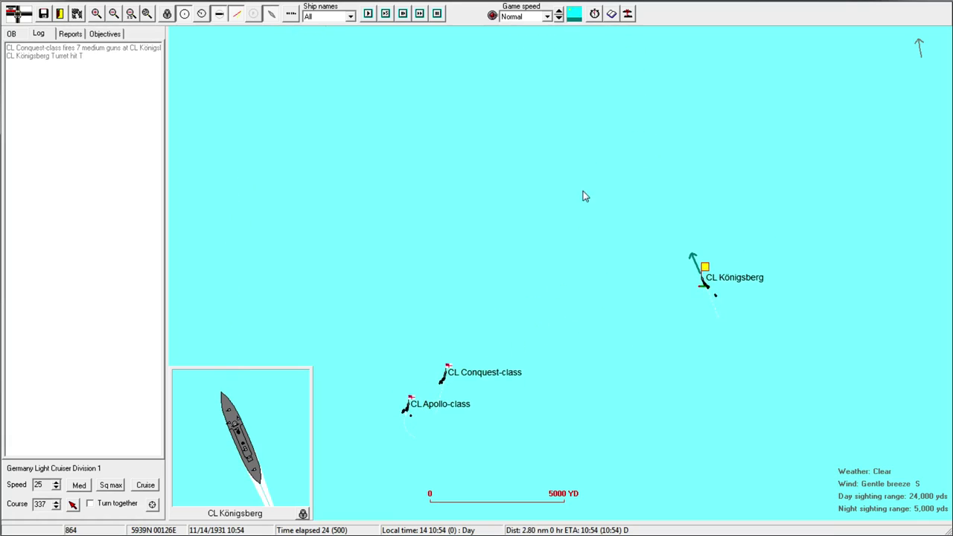
Turn Königsberg onto heading 328 on the battle map
click(585, 91)
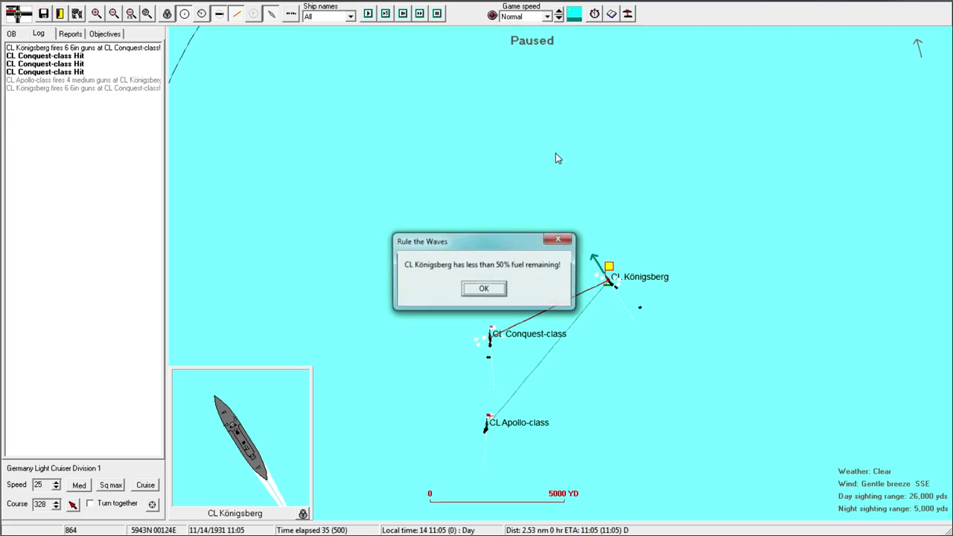
Dismiss the low-fuel warning, review the hull-hit log entries and inspect the Conquest-class cruiser
click(484, 290)
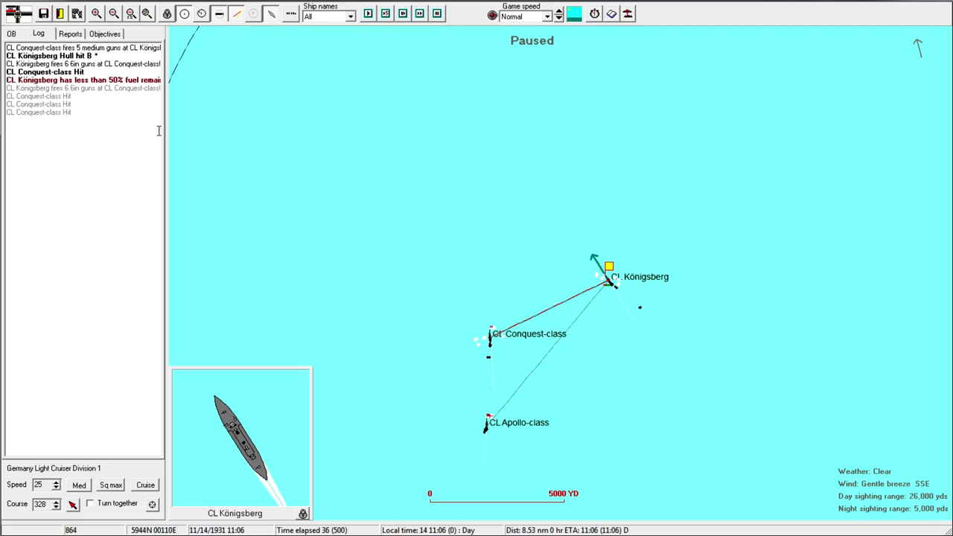
click(84, 56)
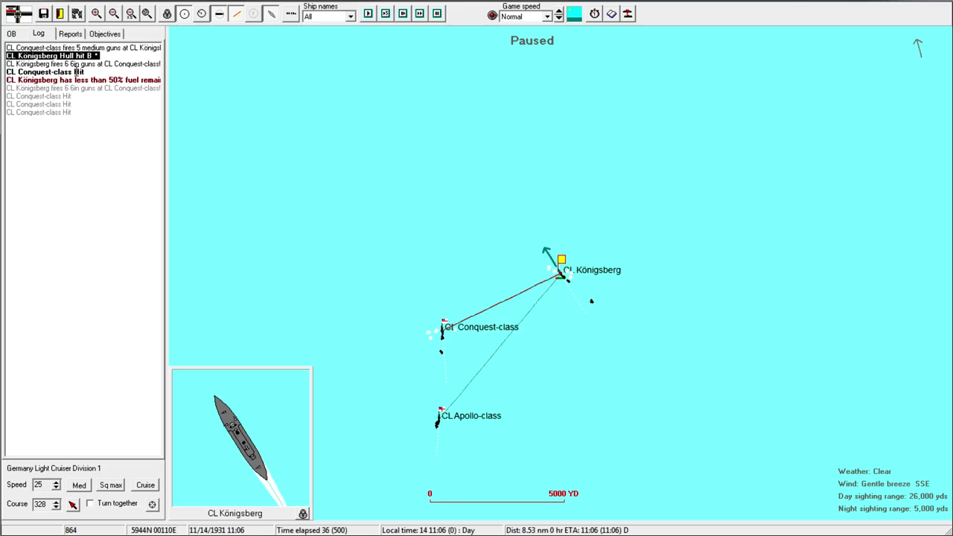
click(82, 72)
click(562, 275)
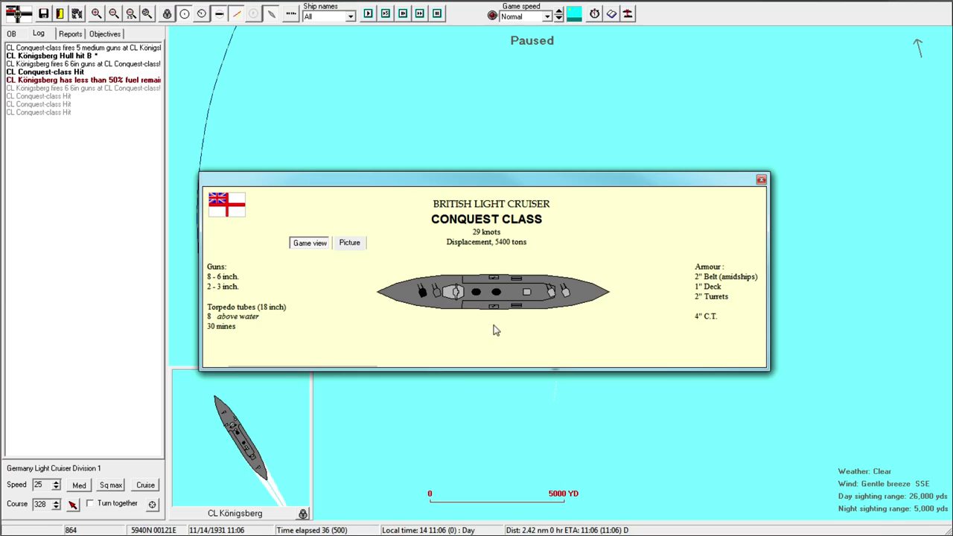
click(761, 181)
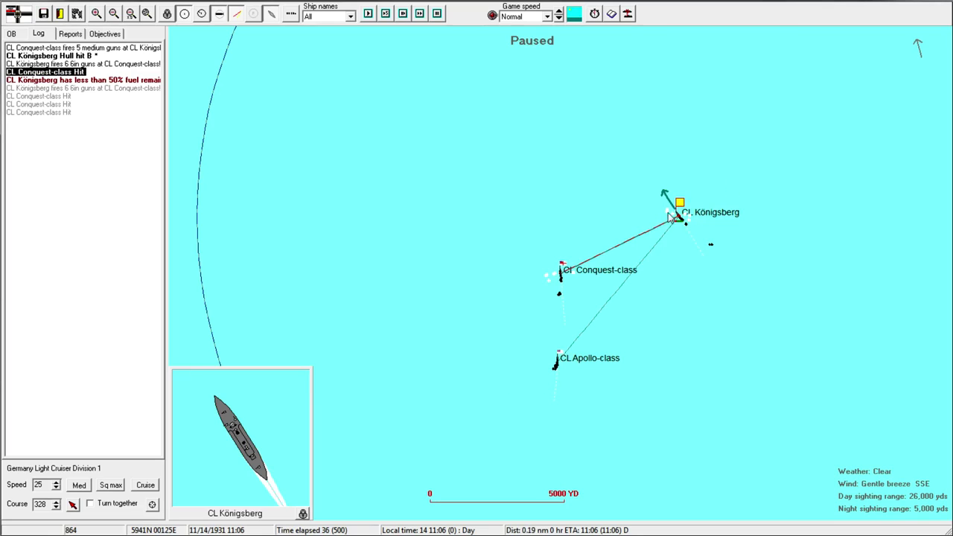
click(648, 274)
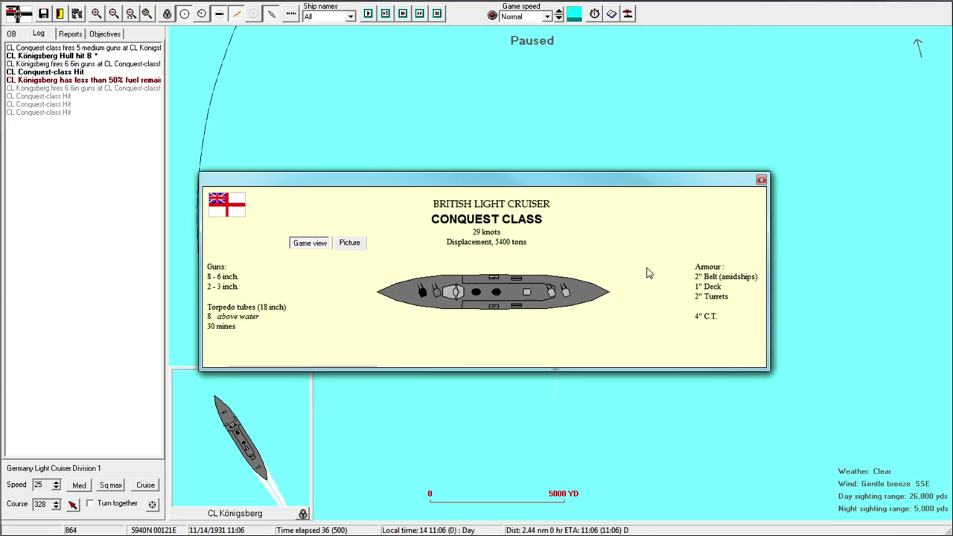
click(759, 180)
Check Königsberg's damage, the turret-hit and Apollo-firing log entries, and the Conquest-class details
double_click(682, 220)
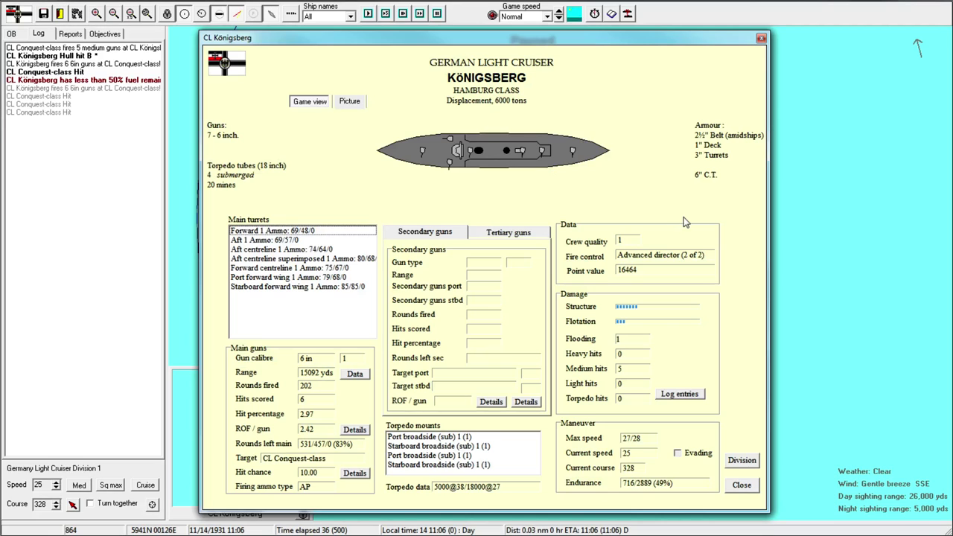
click(761, 39)
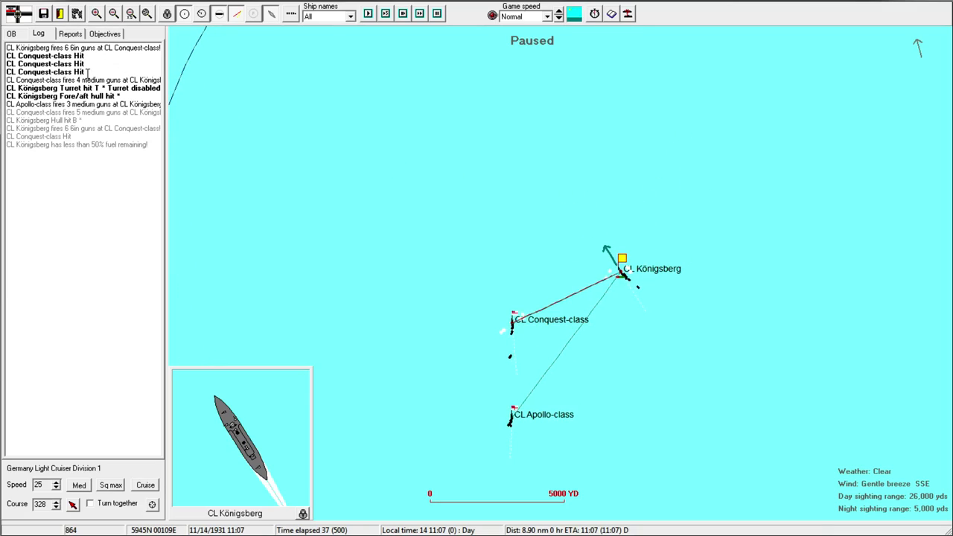
click(90, 88)
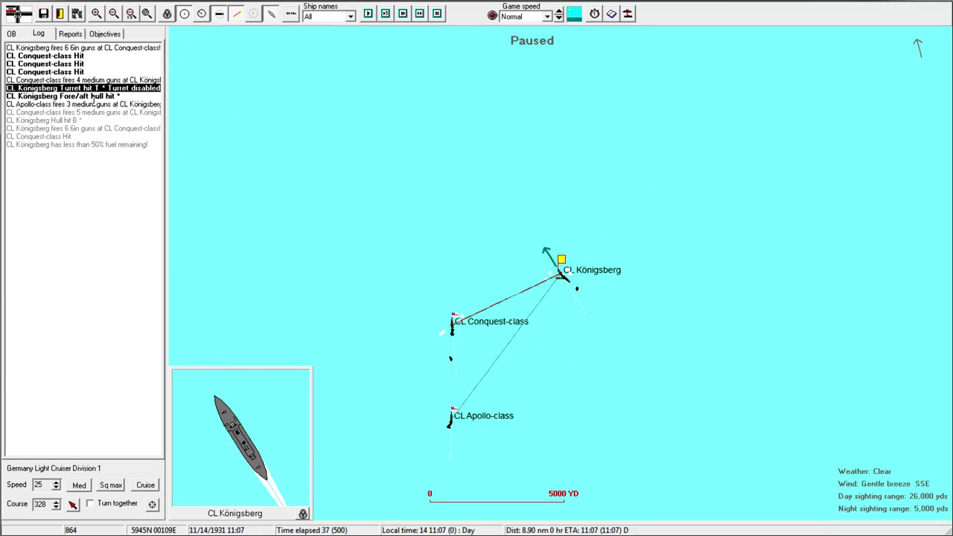
click(92, 104)
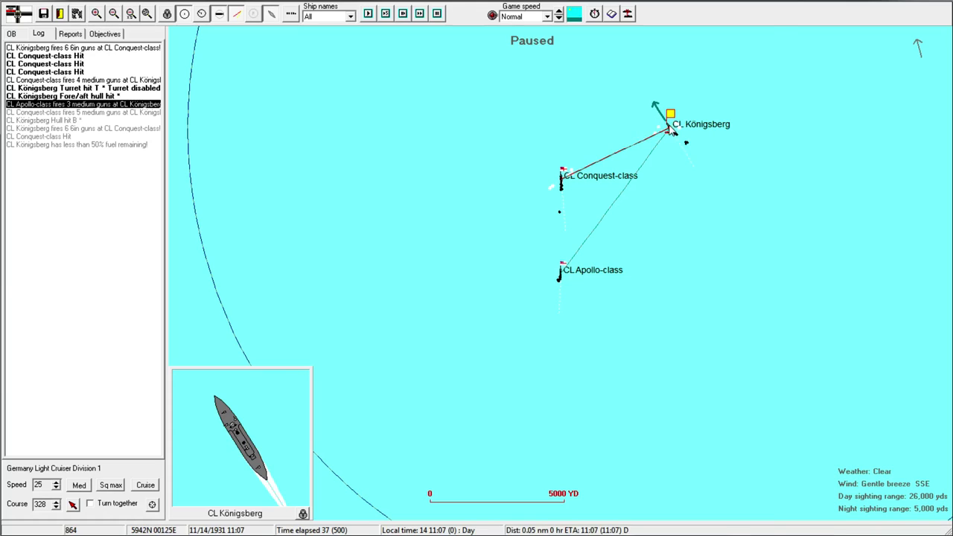
double_click(671, 130)
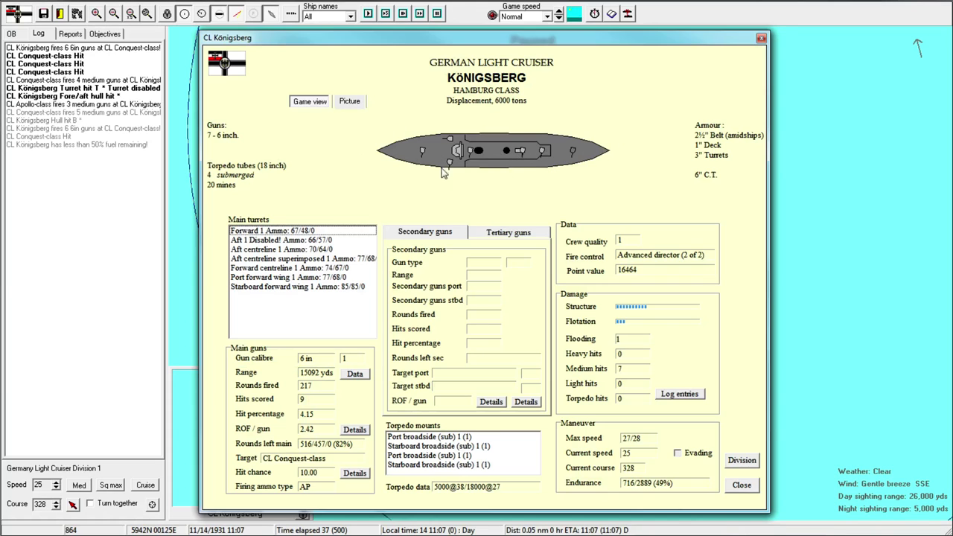
click(761, 38)
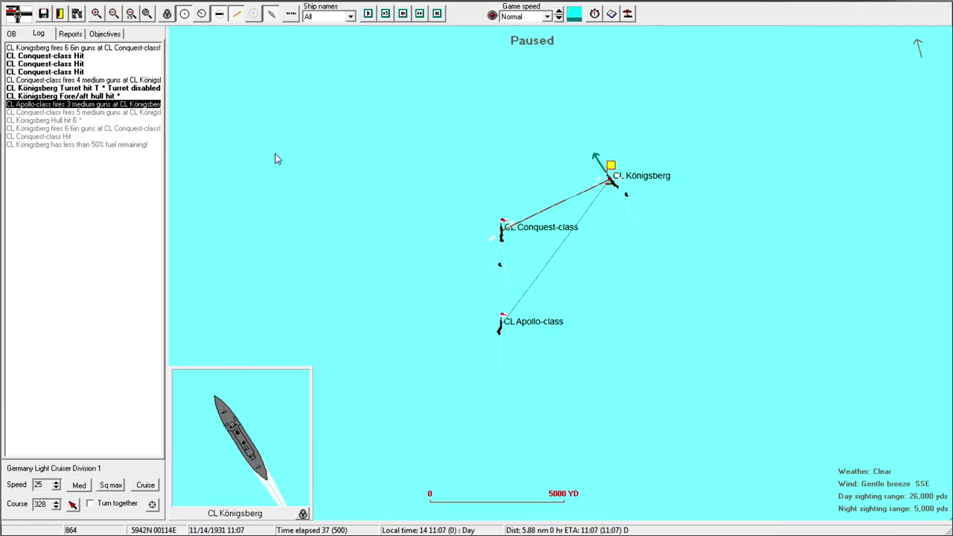
click(504, 233)
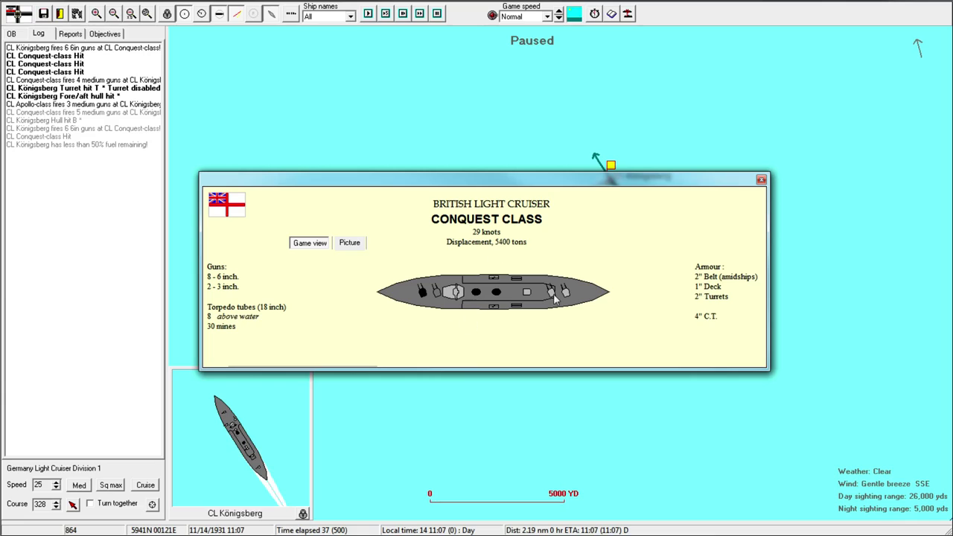
click(761, 181)
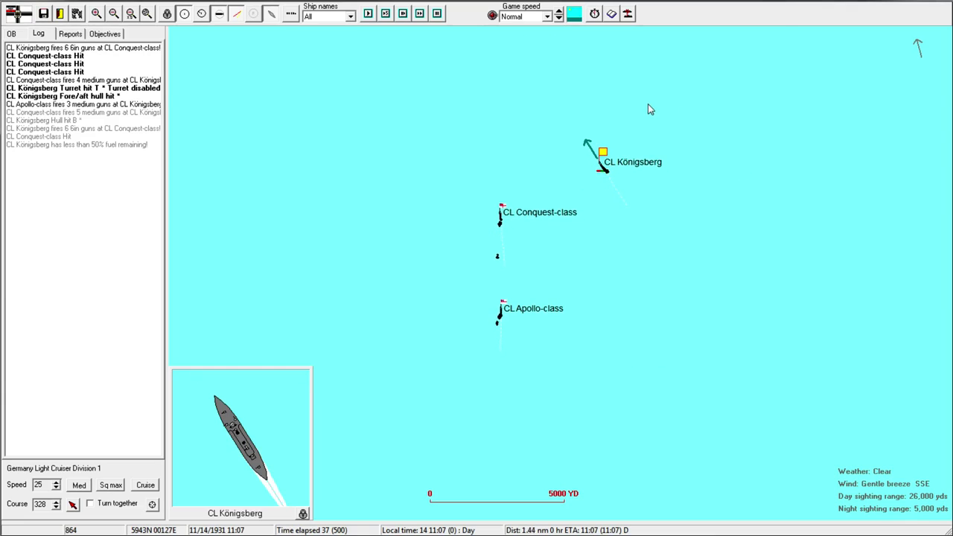
Review the submerged torpedo flat hit and newer log entries, then recheck Königsberg's damage
click(104, 64)
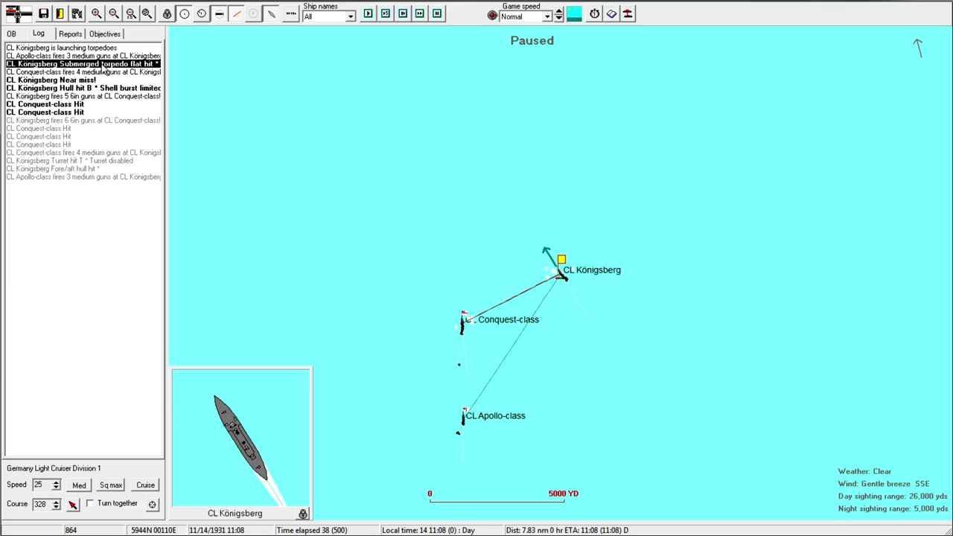
click(73, 105)
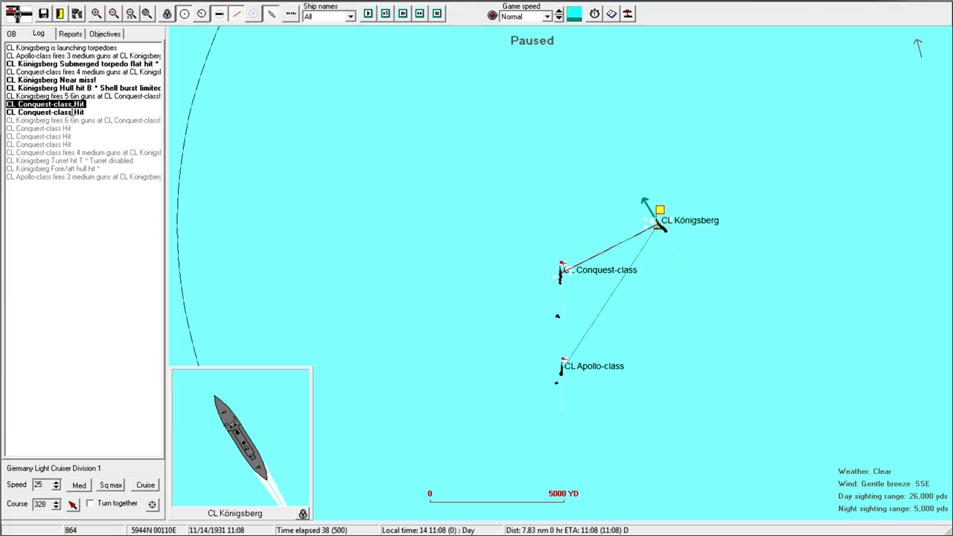
click(88, 88)
click(95, 89)
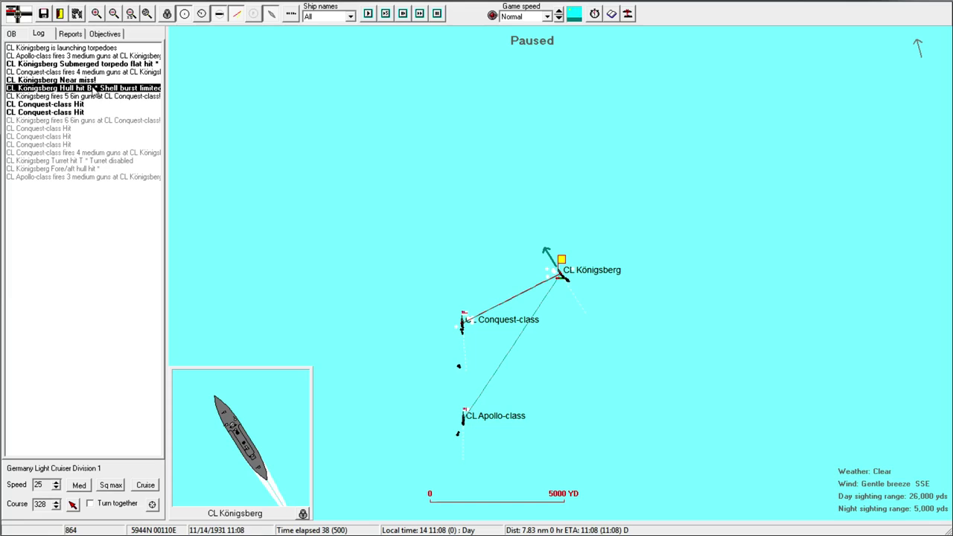
double_click(562, 276)
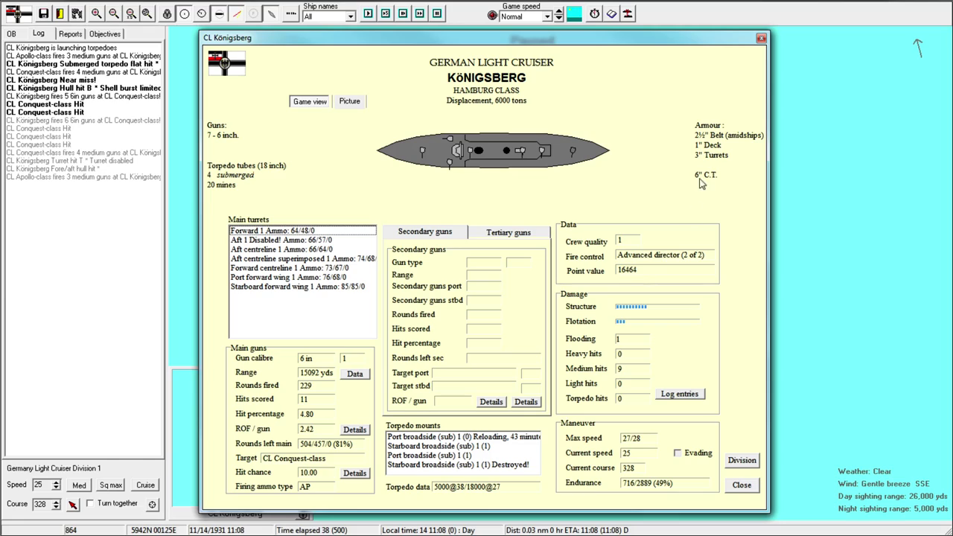
click(760, 38)
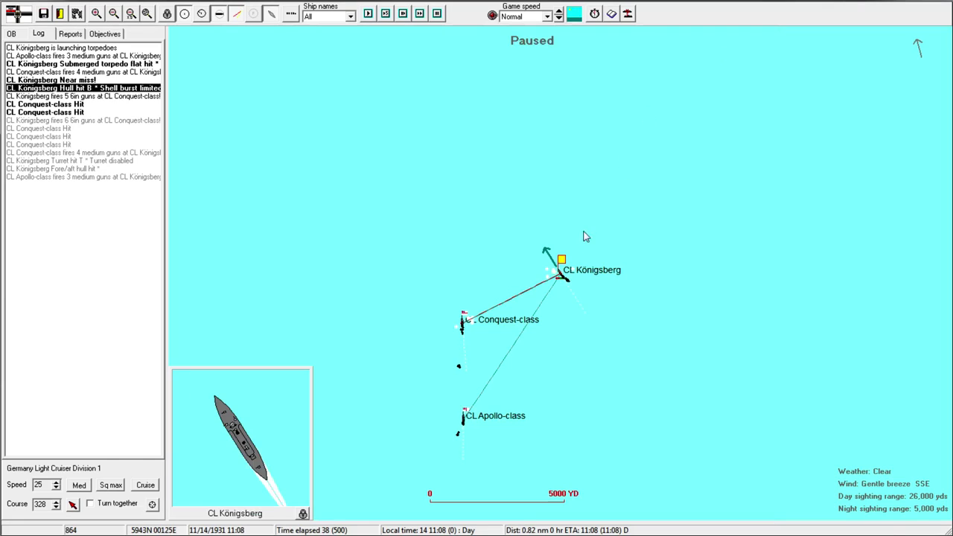
scroll(455, 179, down, 1)
scroll(463, 216, down, 1)
scroll(495, 250, down, 1)
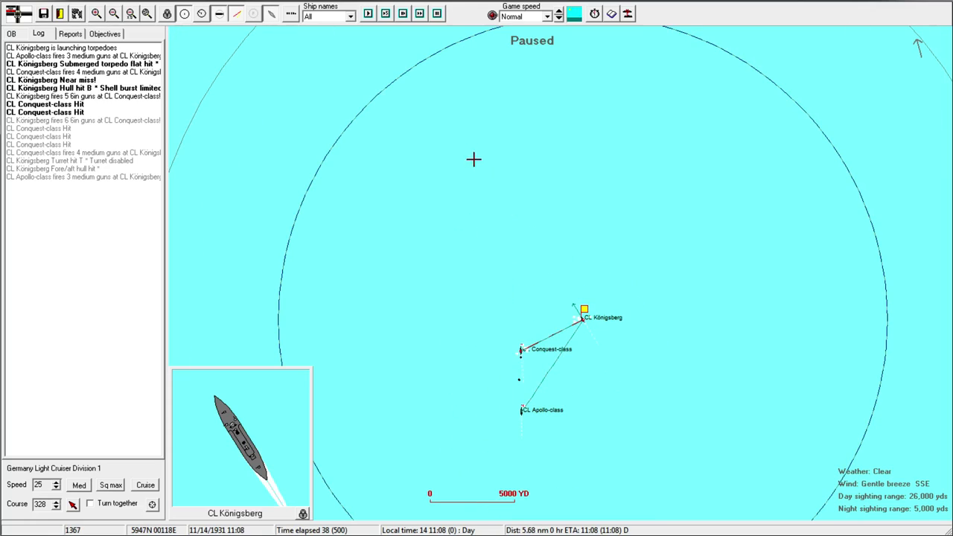
Steer Königsberg to port onto course 311 and check the Apollo-class cruiser's details
click(421, 144)
click(410, 169)
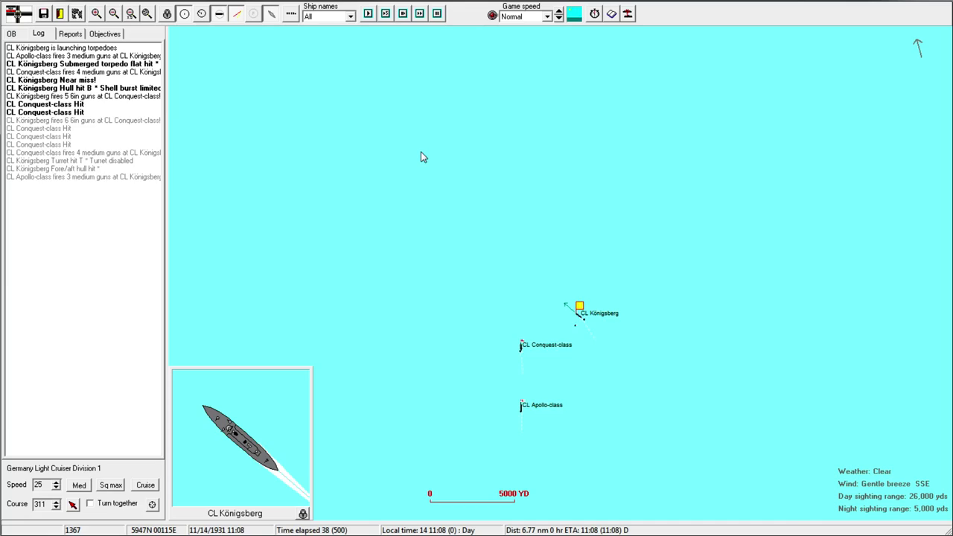
scroll(525, 260, up, 1)
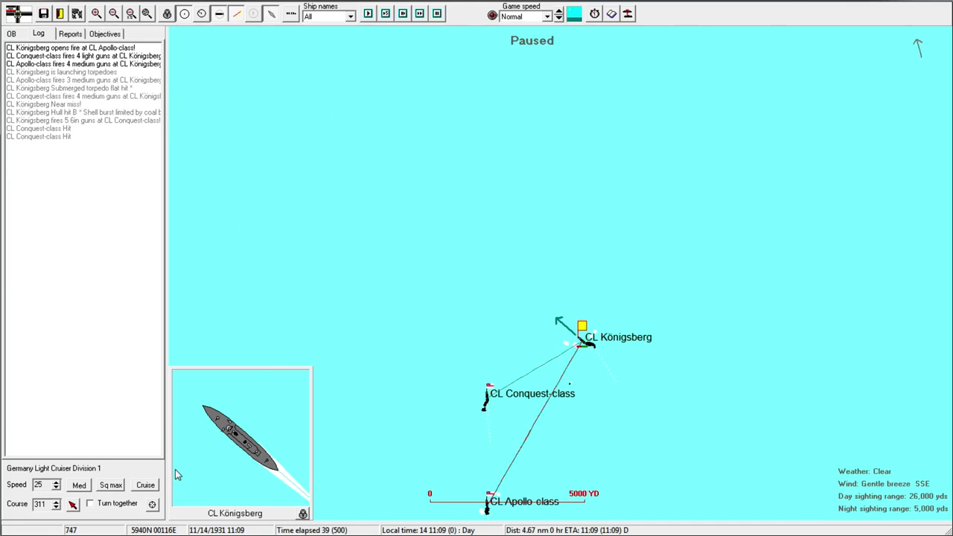
double_click(489, 504)
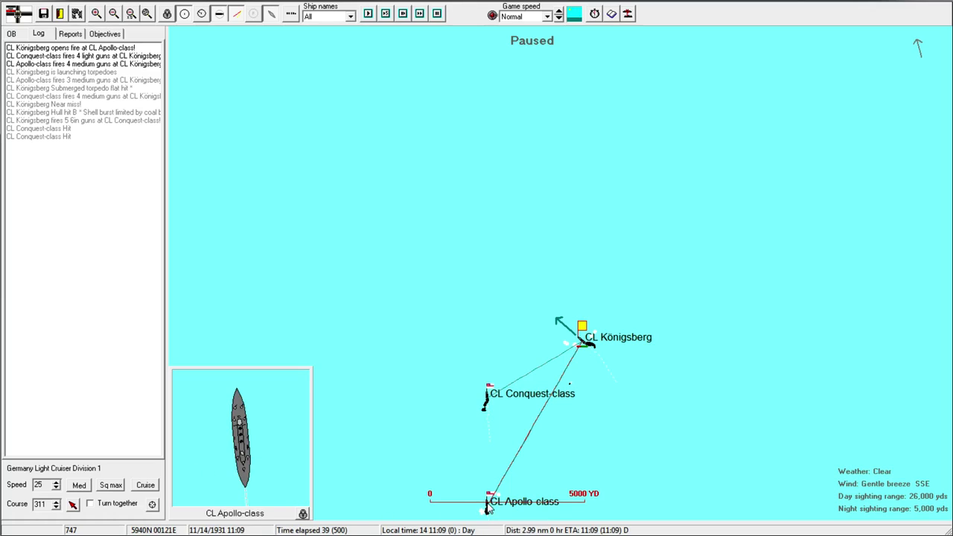
click(761, 180)
Bring up the enemy division list and turn Königsberg onto a more northerly course
click(151, 504)
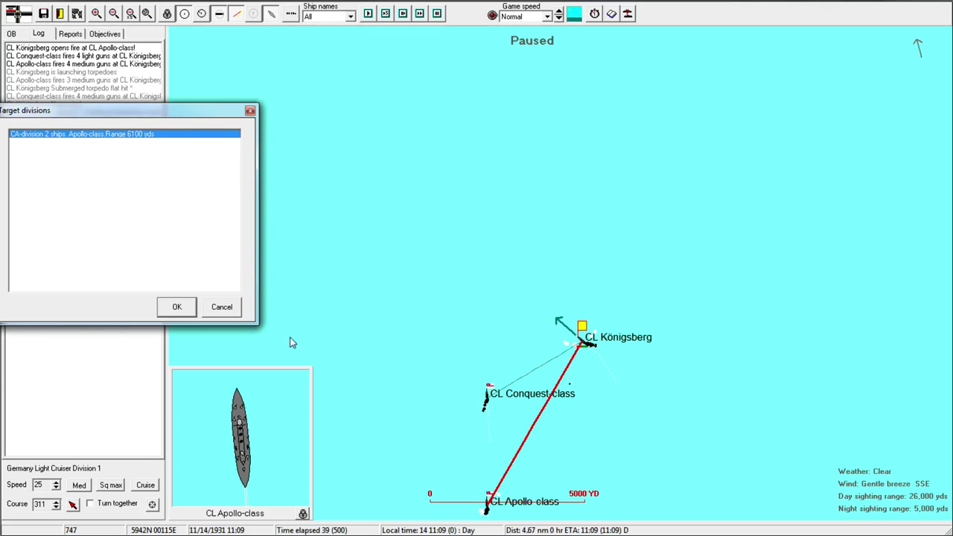
click(216, 311)
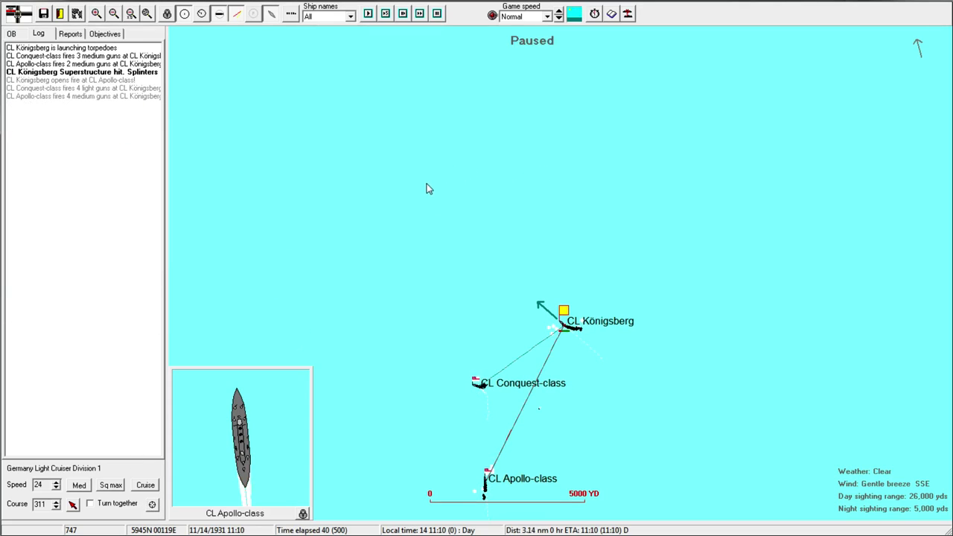
click(475, 187)
Widen the battle log and review Königsberg's superstructure and turret hit reports
drag(167, 66, 247, 68)
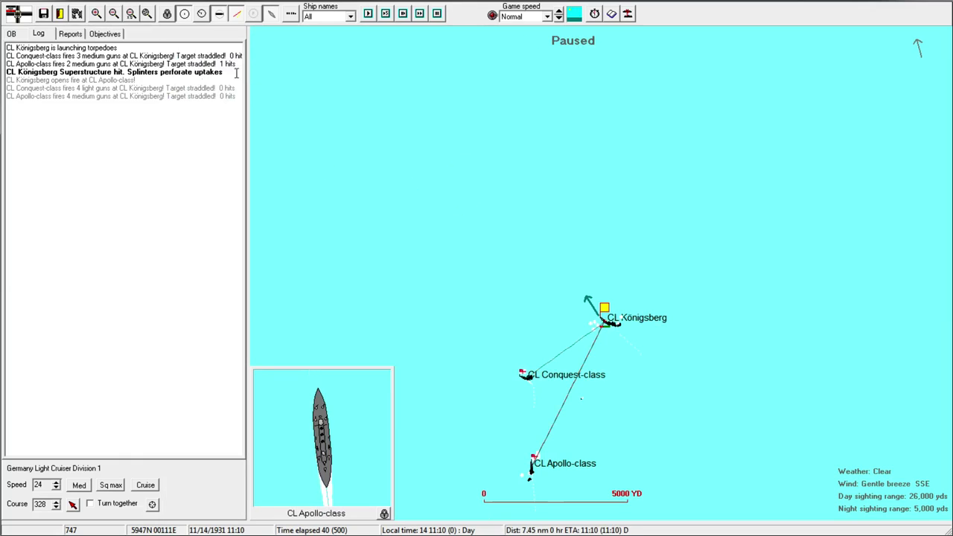
click(166, 72)
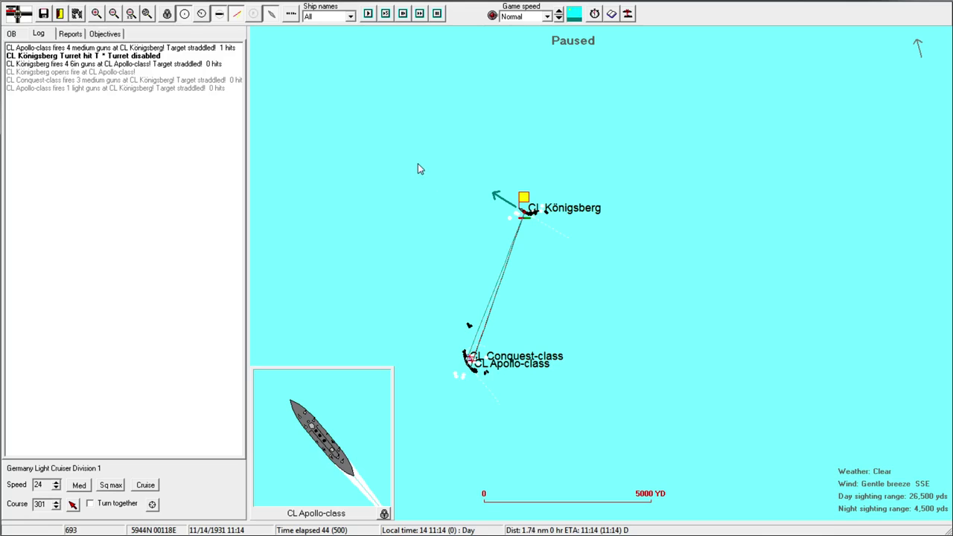
click(85, 55)
scroll(579, 234, up, 1)
scroll(605, 287, up, 1)
Check Königsberg's damage and the fire report, then reduce her speed to 20 knots
double_click(603, 277)
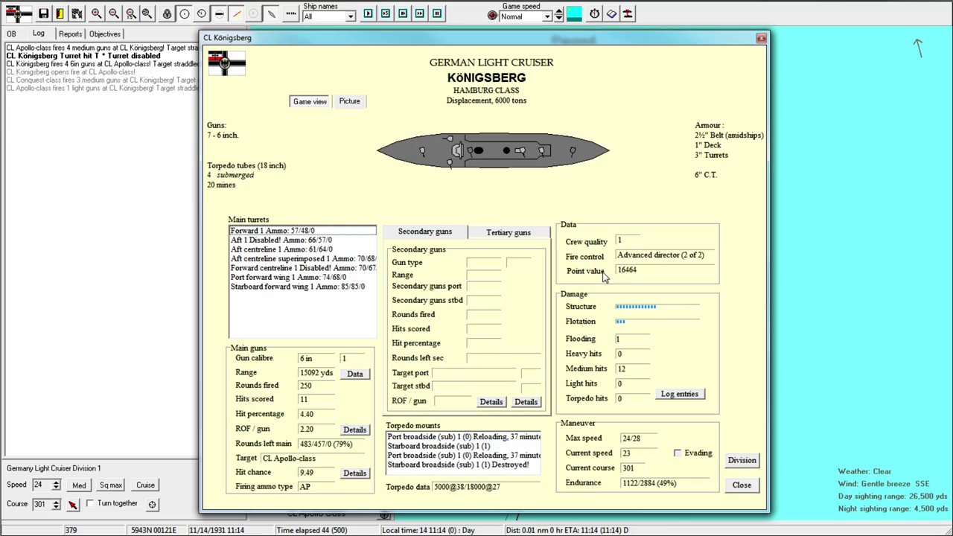
click(761, 38)
scroll(637, 320, down, 2)
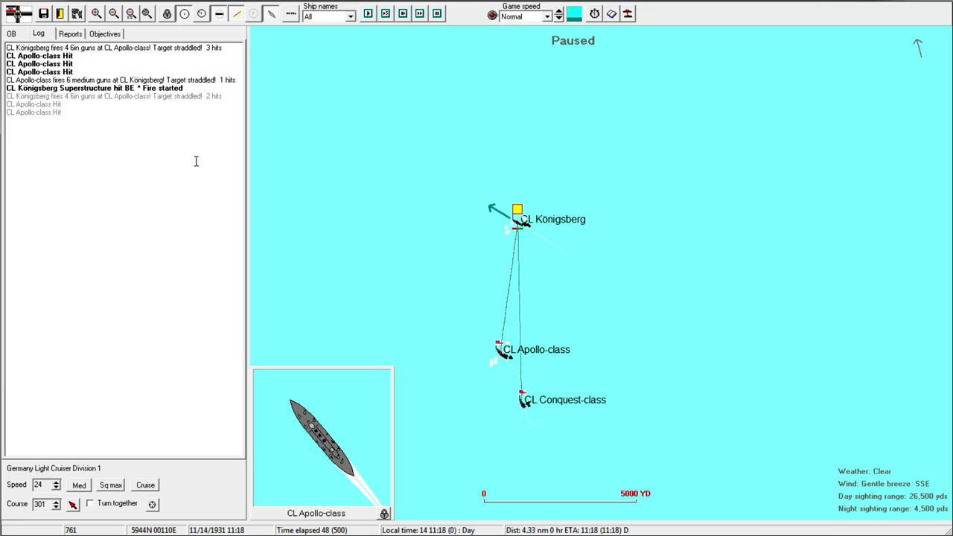
click(160, 88)
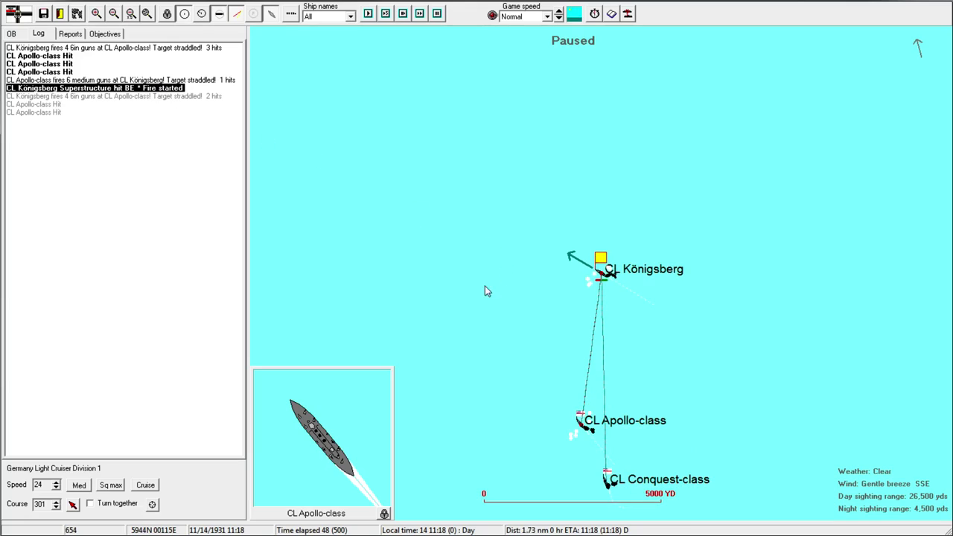
click(56, 488)
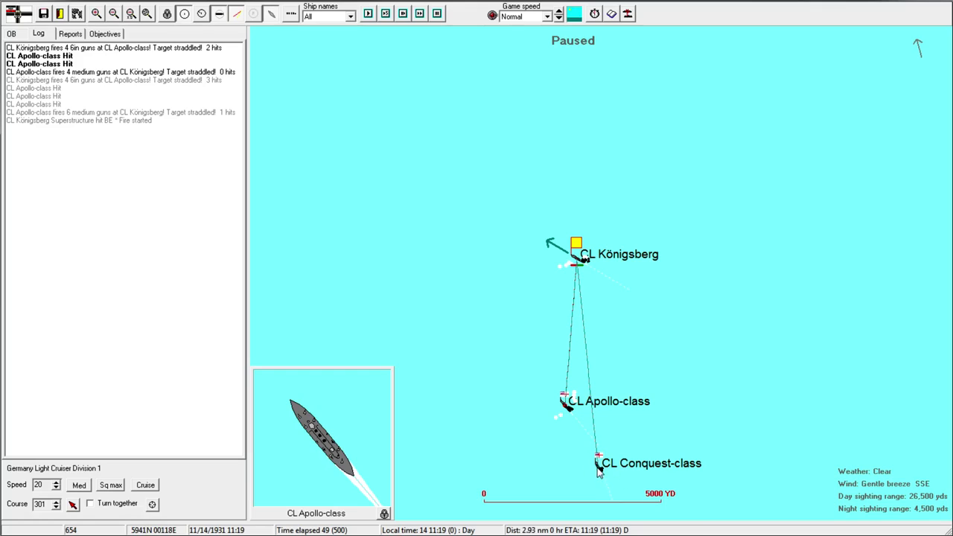
Inspect the Apollo-class specifications and Königsberg's damage, then acknowledge the Apollo-class explosion
double_click(569, 399)
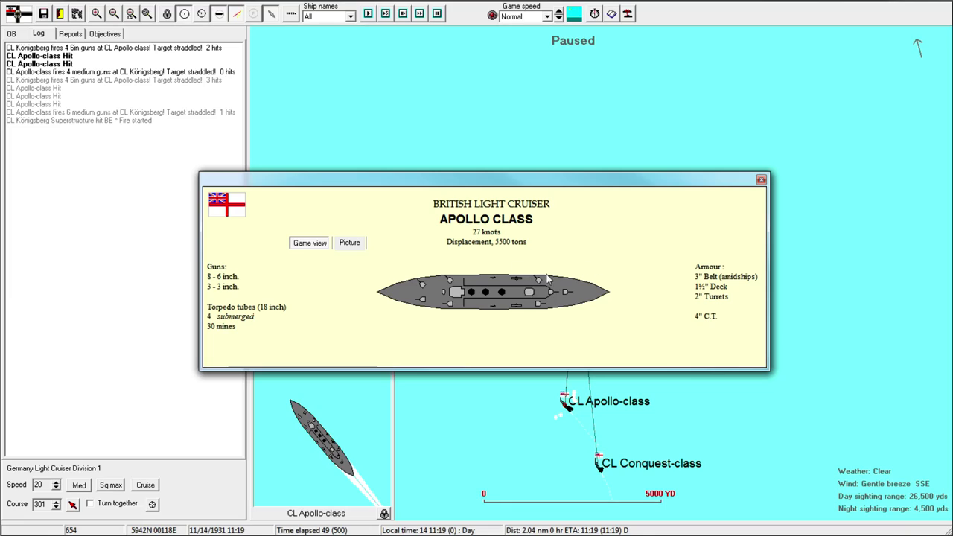
click(761, 182)
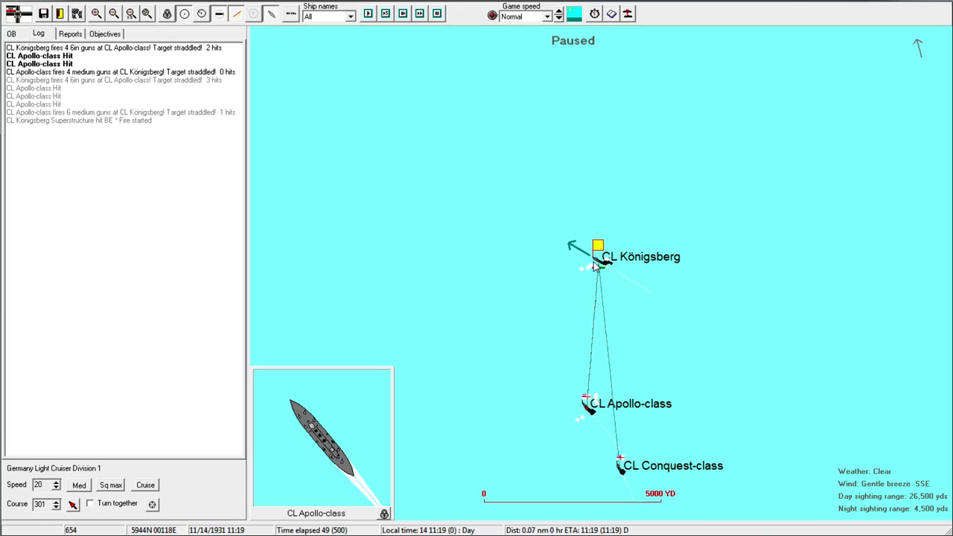
double_click(600, 264)
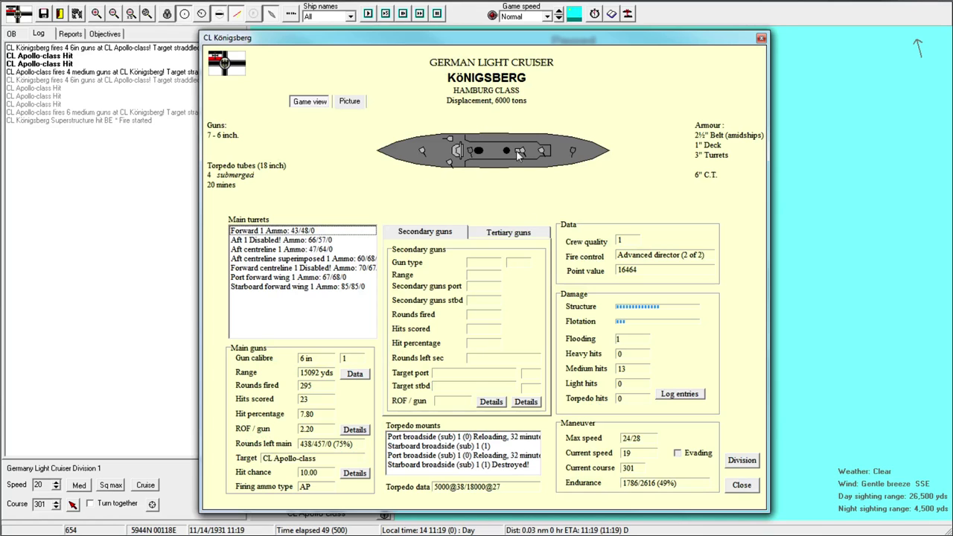
click(761, 38)
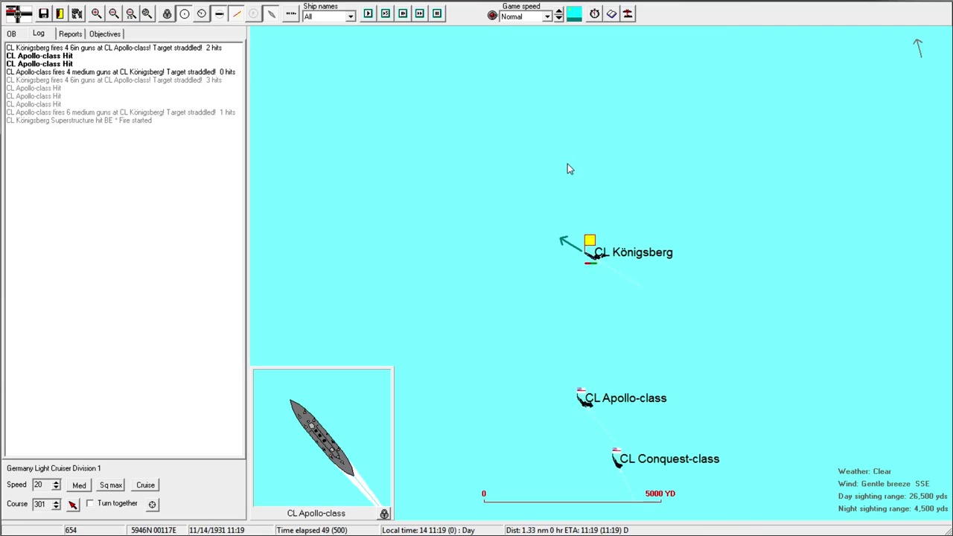
click(480, 293)
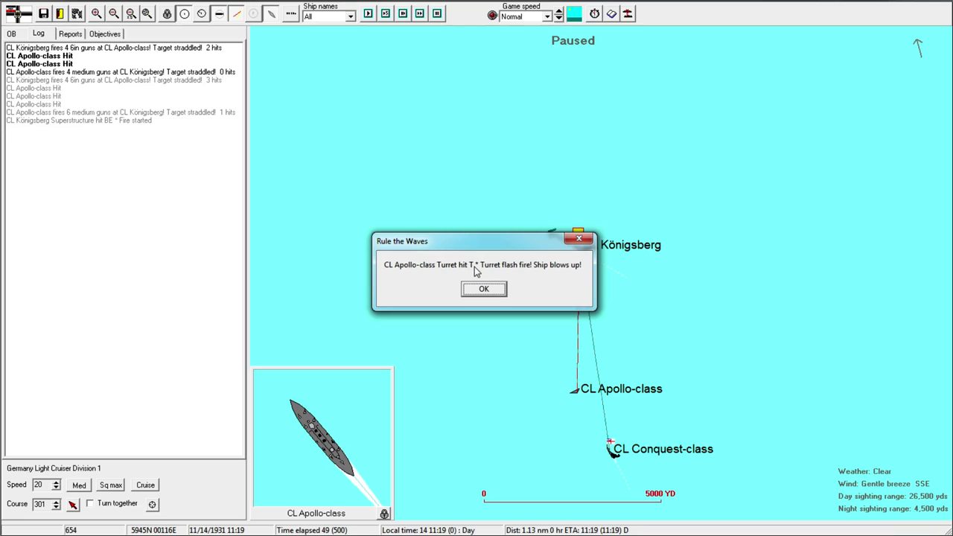
Dismiss the explosion notice and check the Conquest-class and Königsberg details
click(484, 295)
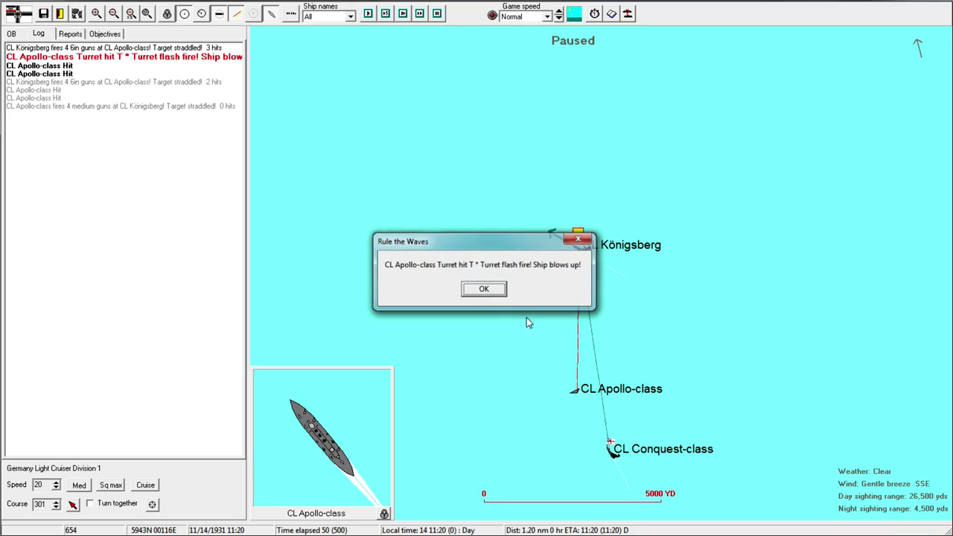
click(611, 455)
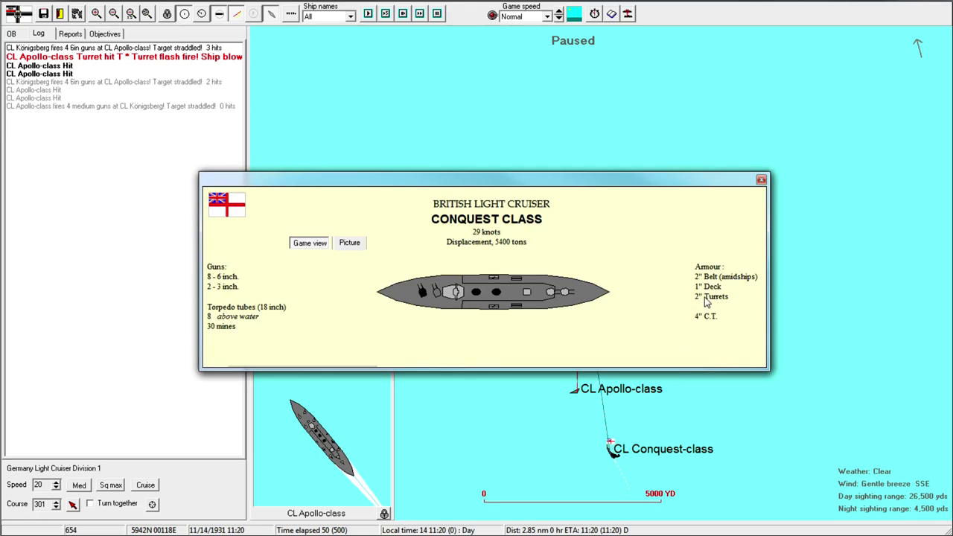
click(762, 180)
double_click(578, 248)
click(761, 38)
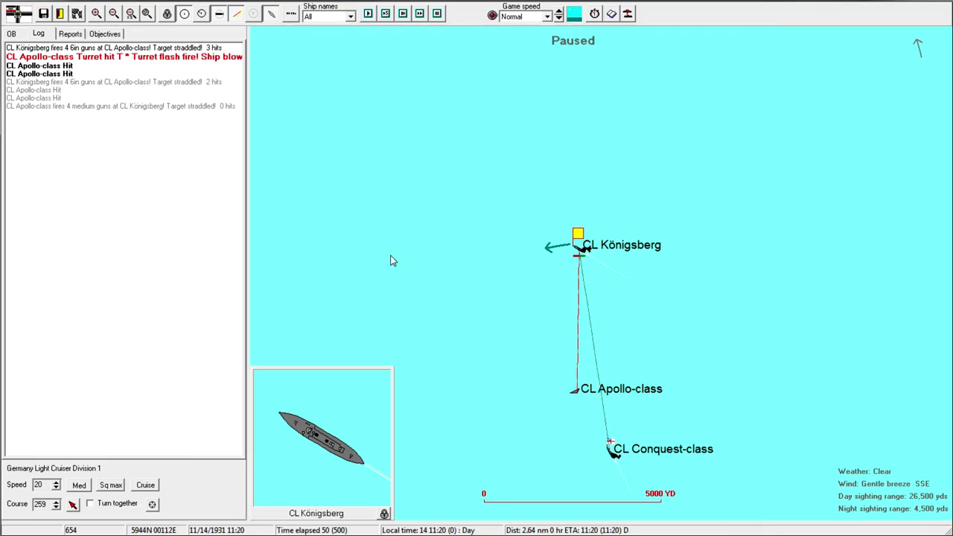
Steer Königsberg west, then southwest, over four battle turns
click(392, 202)
key(space)
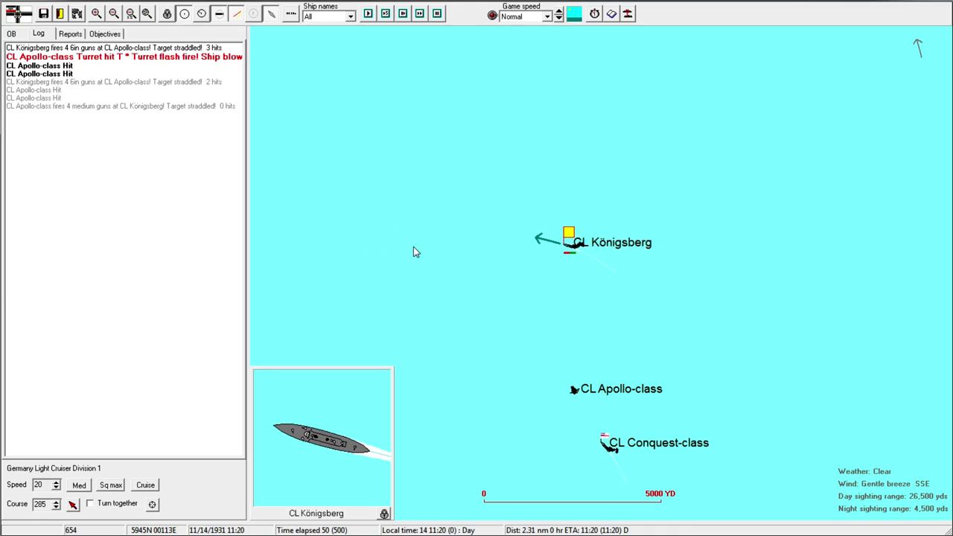
click(377, 245)
key(space)
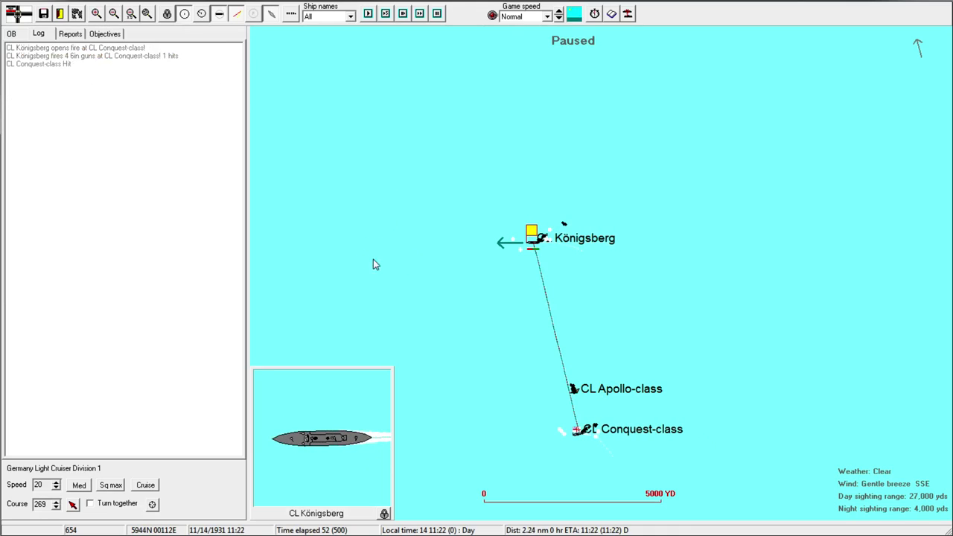
click(354, 281)
key(space)
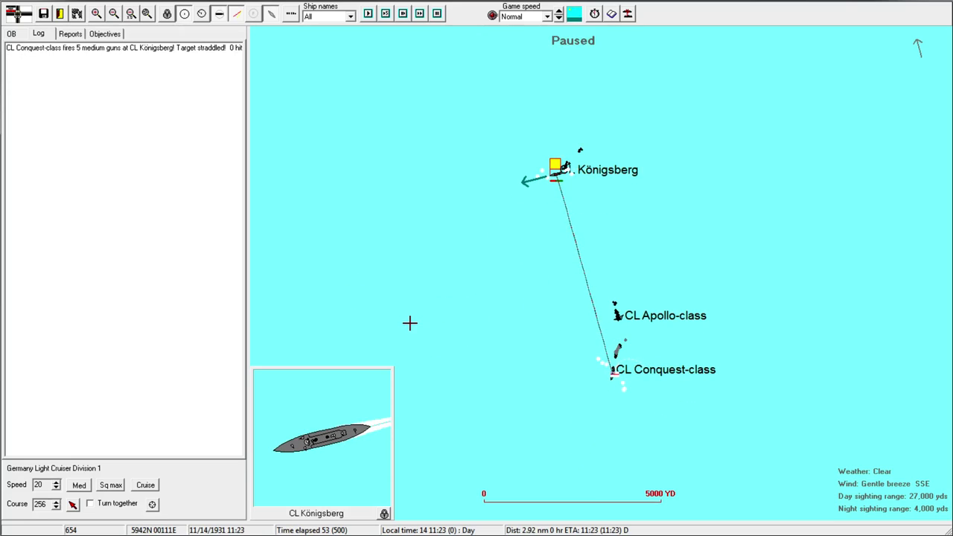
click(409, 322)
key(space)
key(space)
key(space)
key(space)
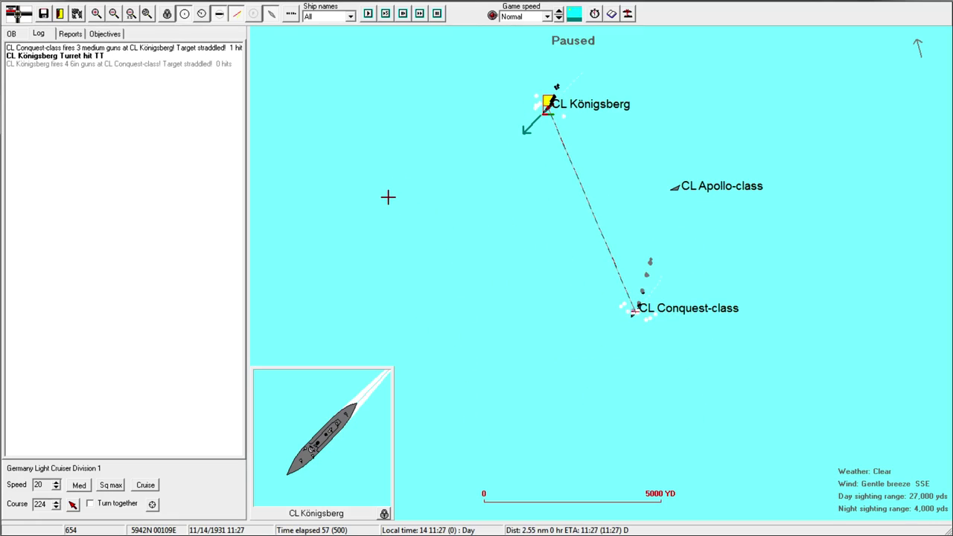
Ease Königsberg back west, run seven more turns, then turn her south to course 197
click(388, 199)
key(space)
key(space)
key(space)
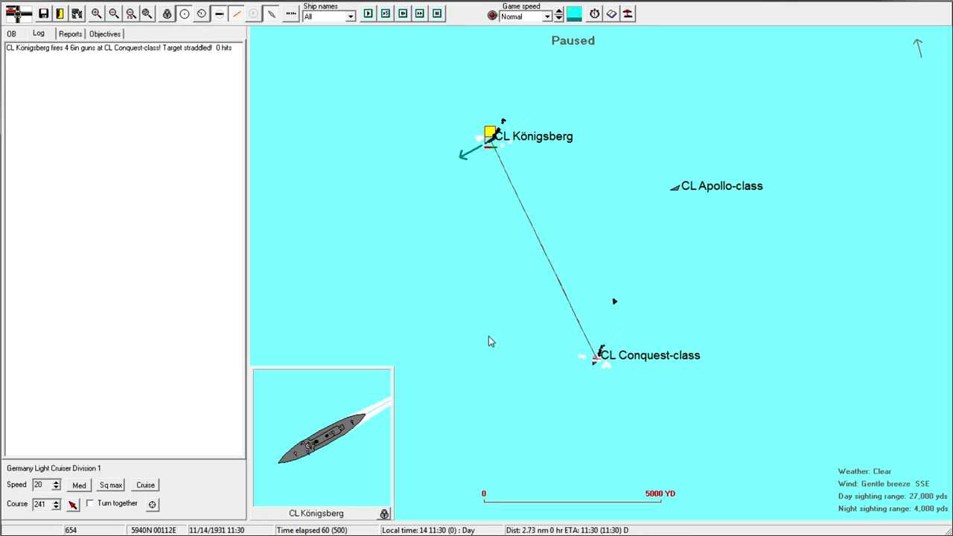
key(space)
scroll(464, 332, down, 1)
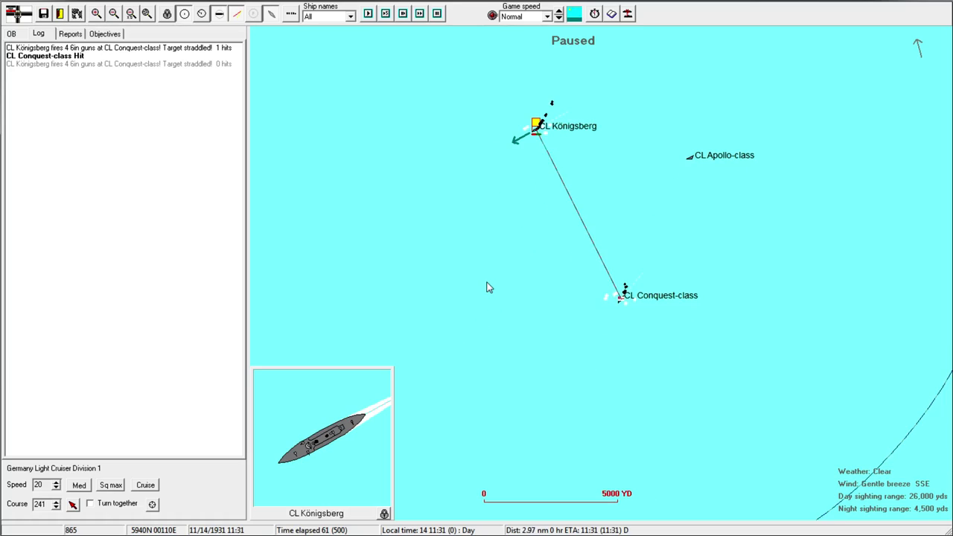
key(space)
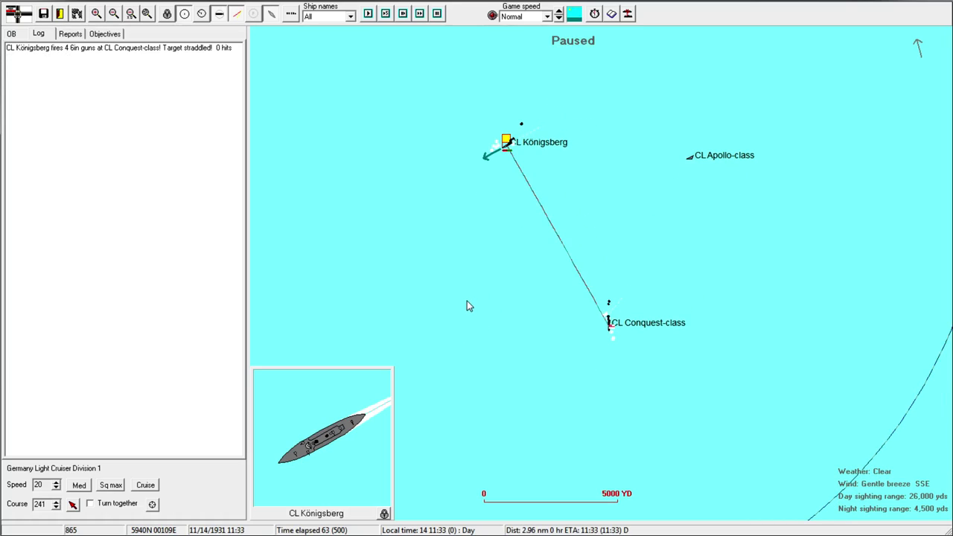
key(space)
key(space)
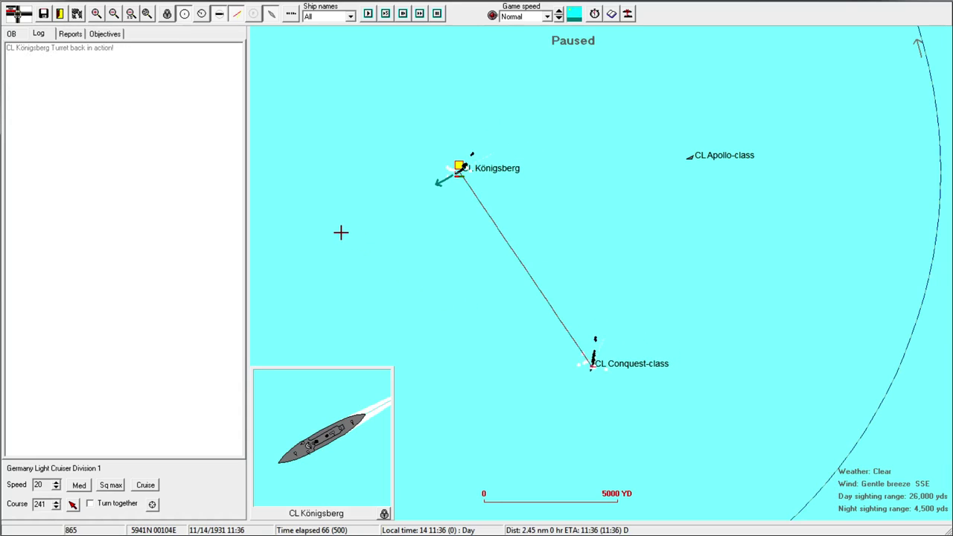
key(space)
key(space)
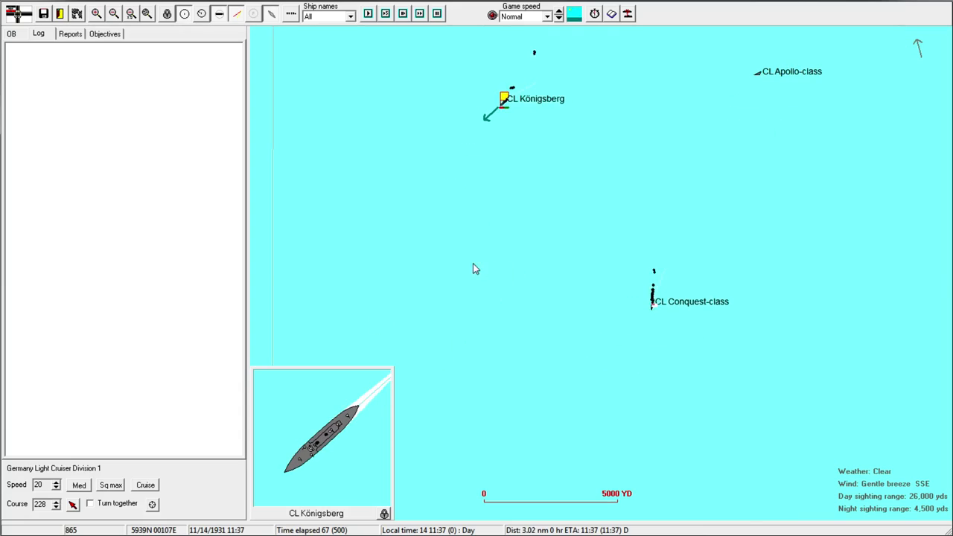
key(space)
key(space)
click(411, 323)
key(space)
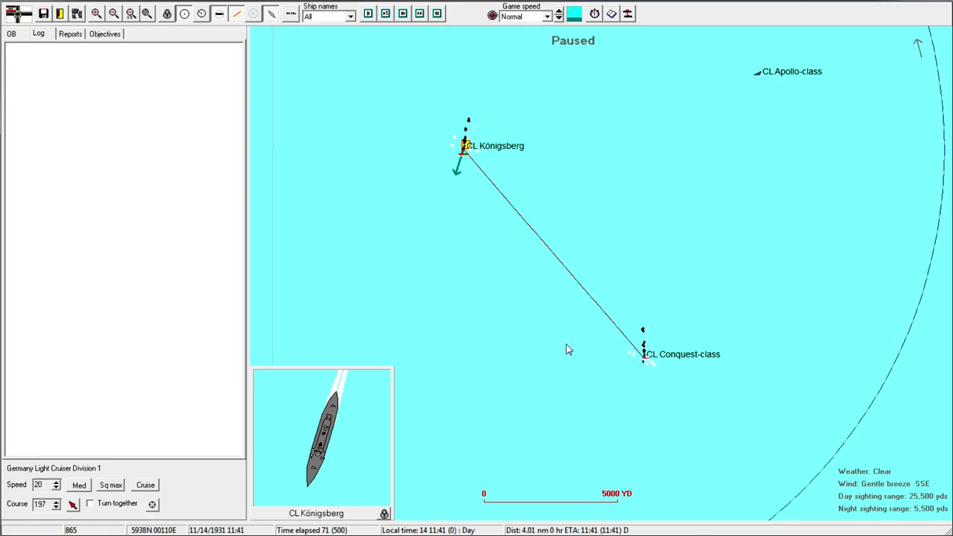
scroll(633, 153, down, 1)
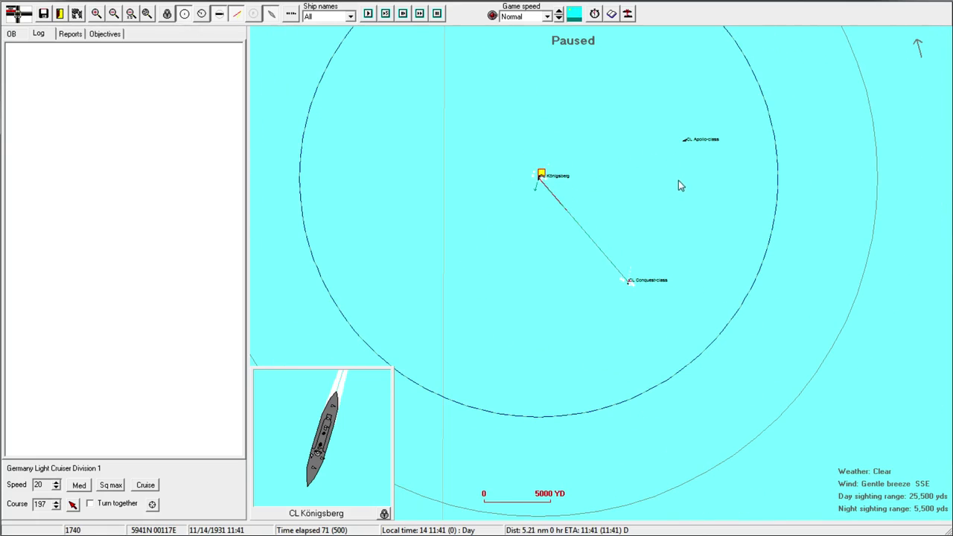
Run several more turns and nudge Königsberg's course to 190 at 20 knots
key(space)
scroll(563, 232, up, 1)
scroll(538, 304, up, 1)
key(space)
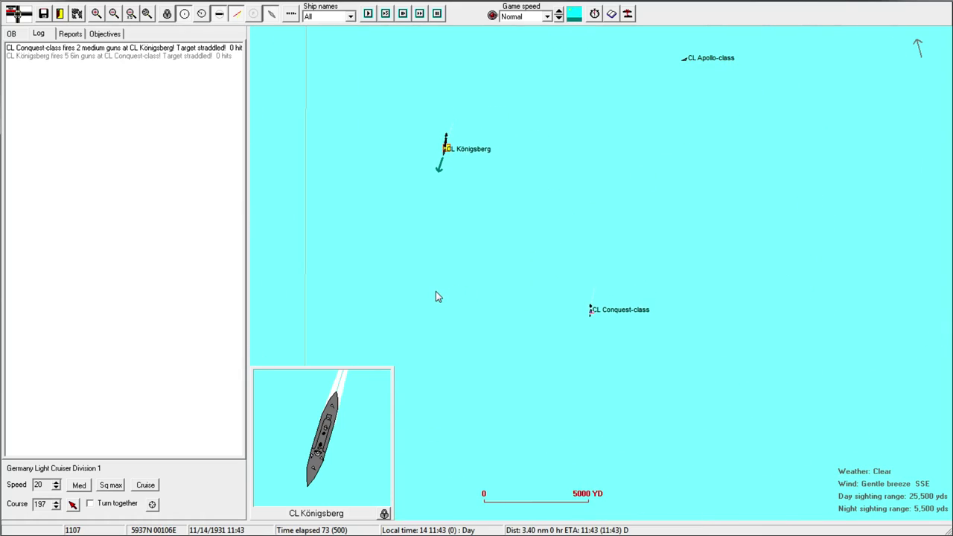
key(space)
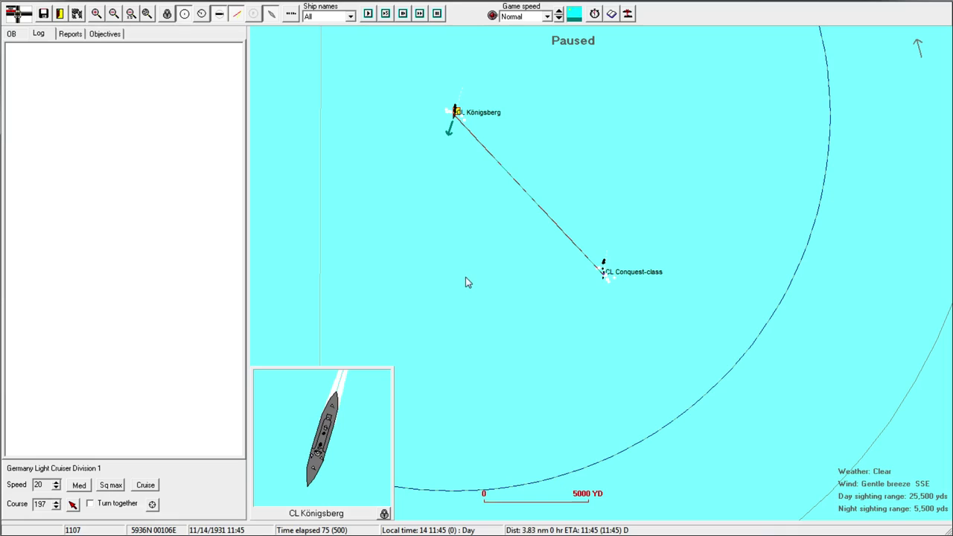
key(space)
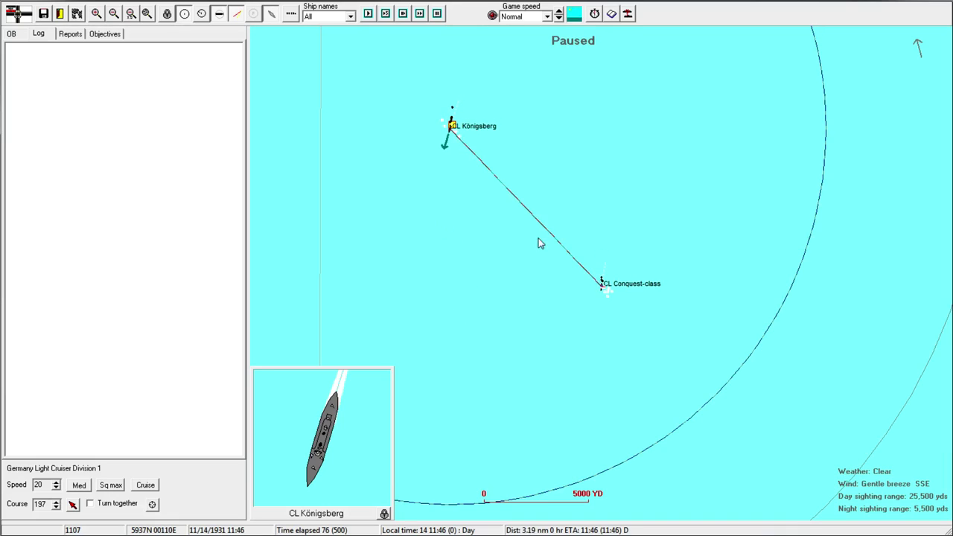
key(space)
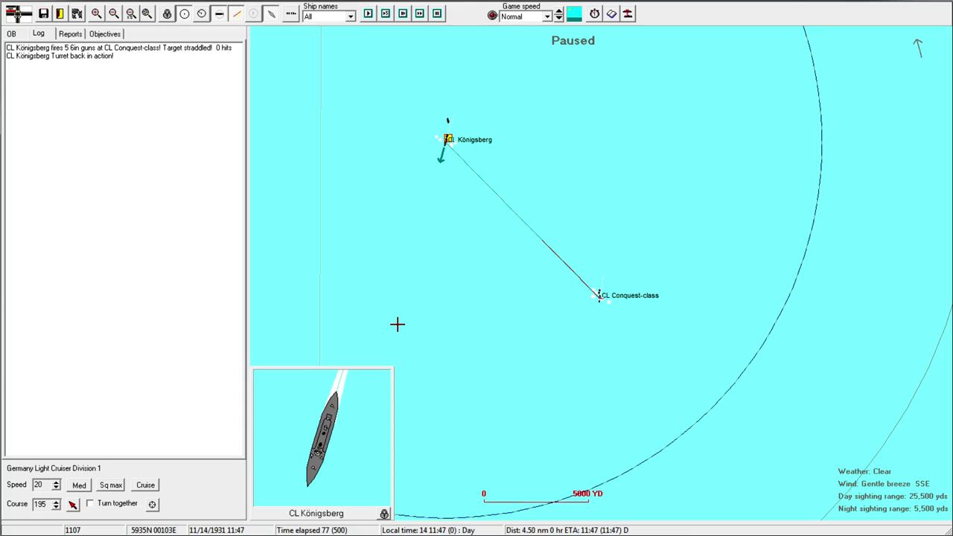
key(space)
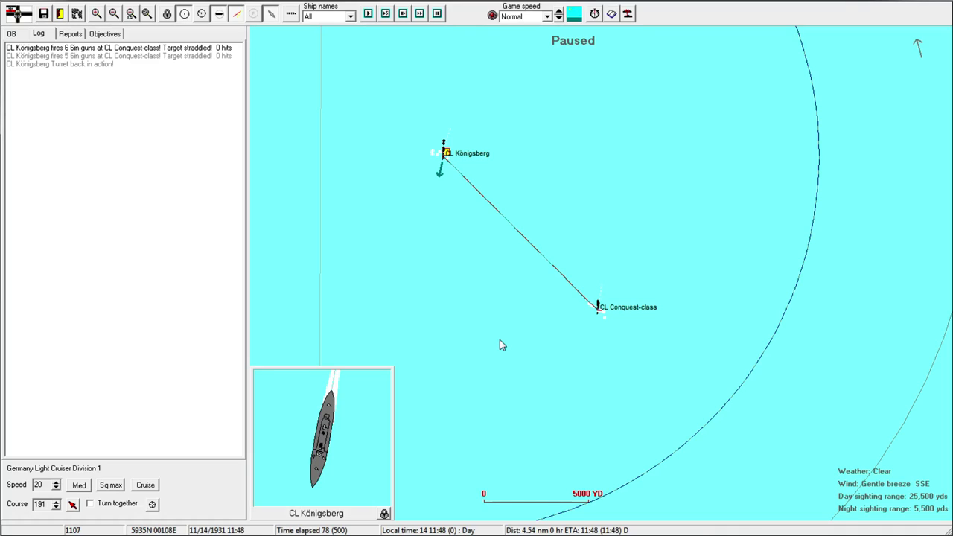
click(415, 330)
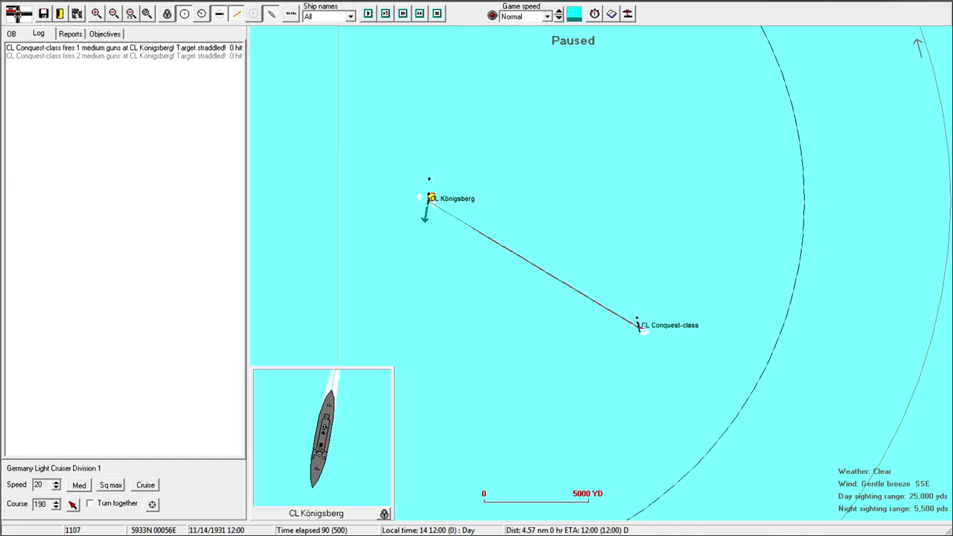
key(space)
key(space)
Advance two turns, set game speed to Fast, and dismiss the low-ammunition warning
click(417, 14)
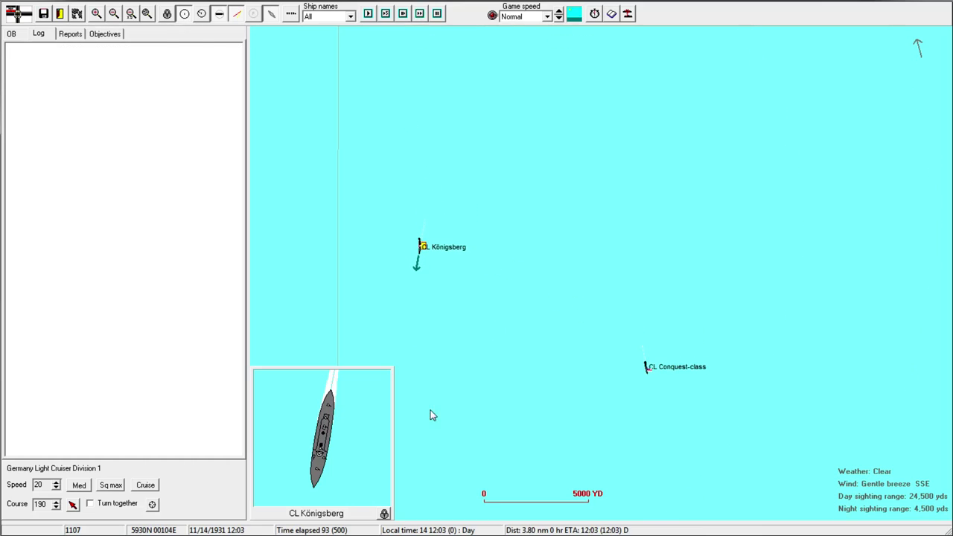
click(419, 14)
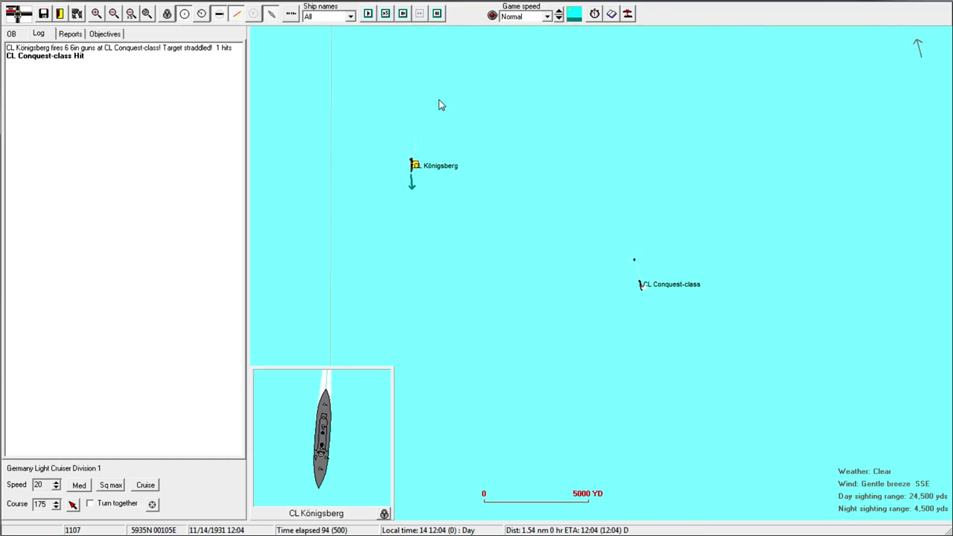
click(559, 11)
click(419, 14)
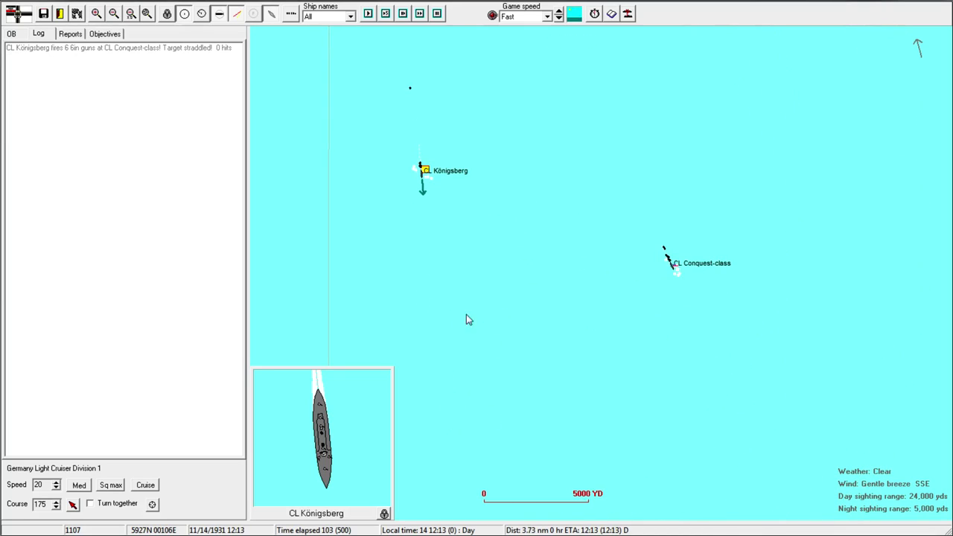
click(485, 291)
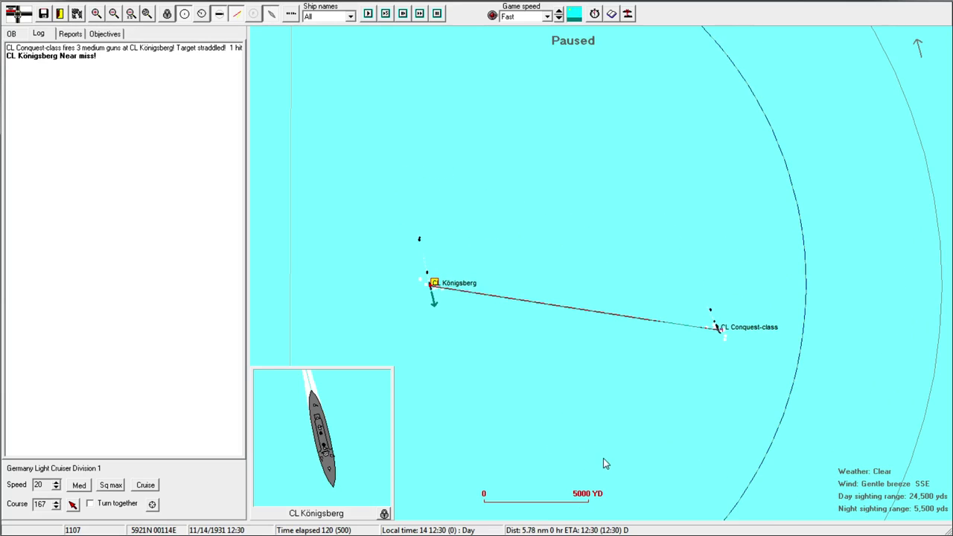
Inspect the heavily damaged Conquest-class cruiser and Königsberg's ship details
double_click(579, 175)
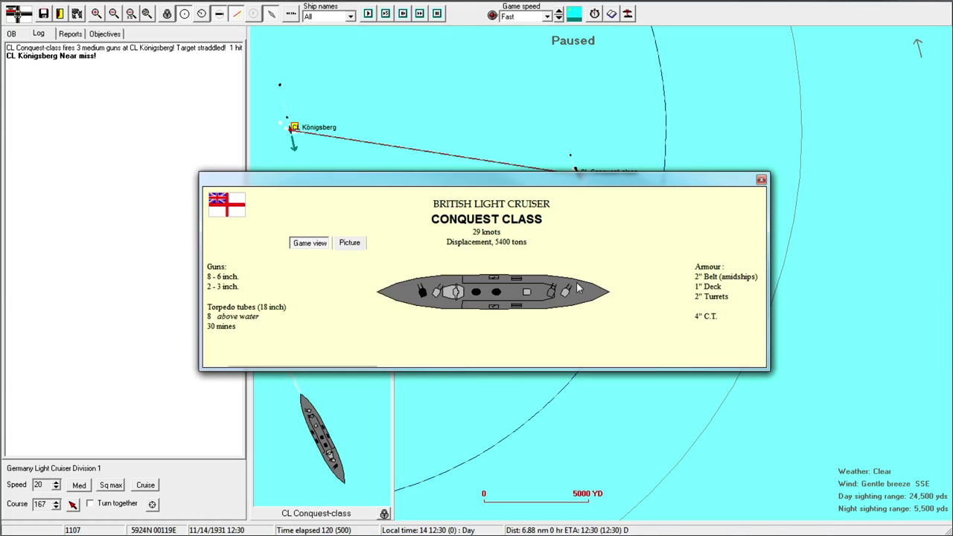
click(761, 179)
double_click(295, 128)
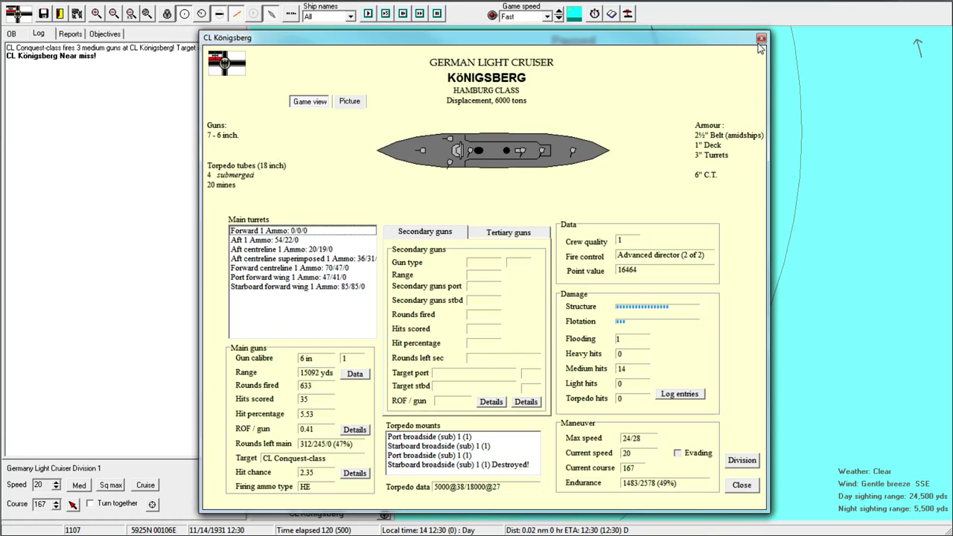
click(760, 39)
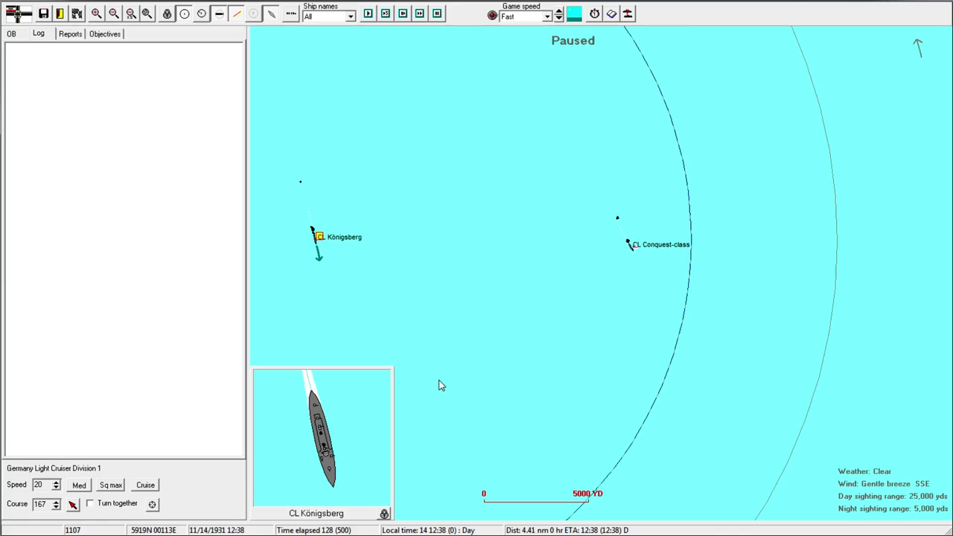
Steer Königsberg east-southeast and show the Conquest-class cruiser in the ship preview
right_click(554, 443)
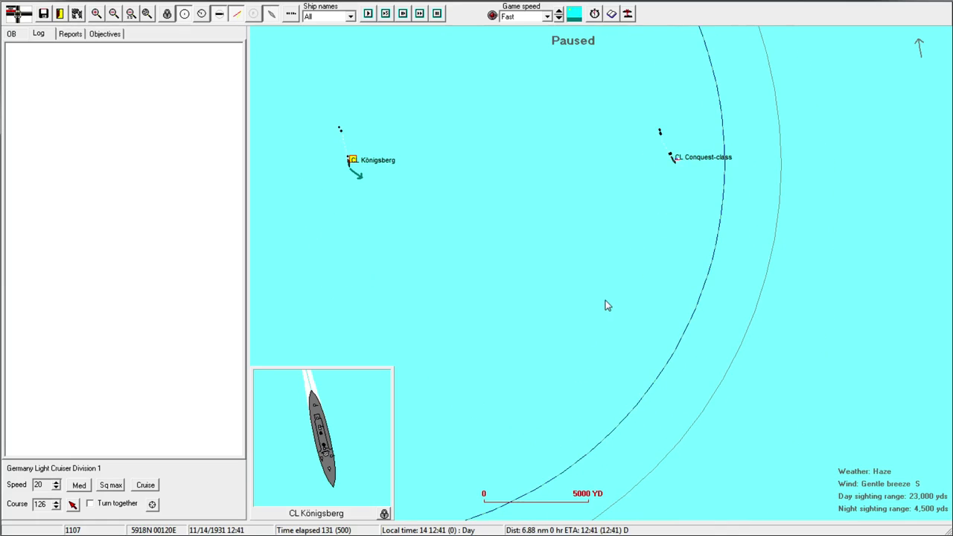
scroll(662, 339, down, 1)
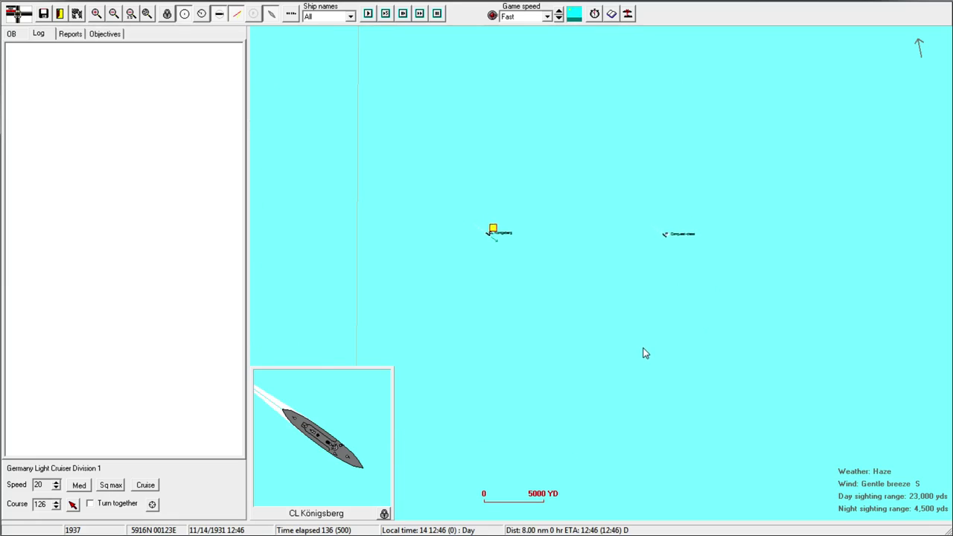
right_click(693, 234)
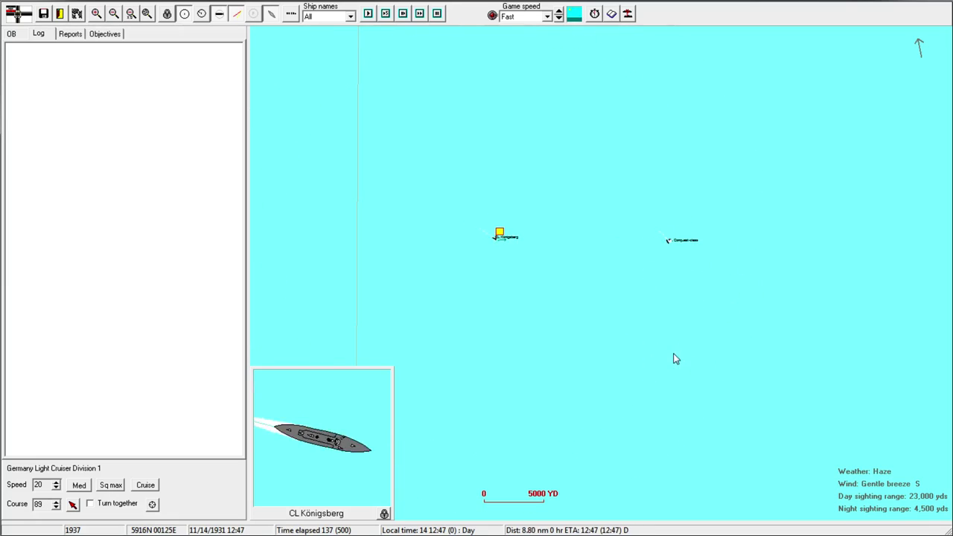
right_click(661, 259)
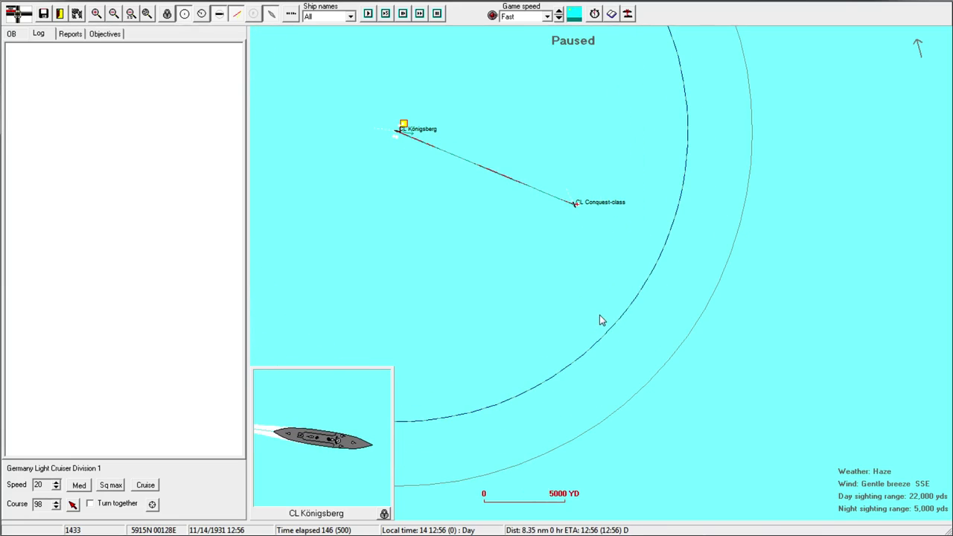
right_click(686, 260)
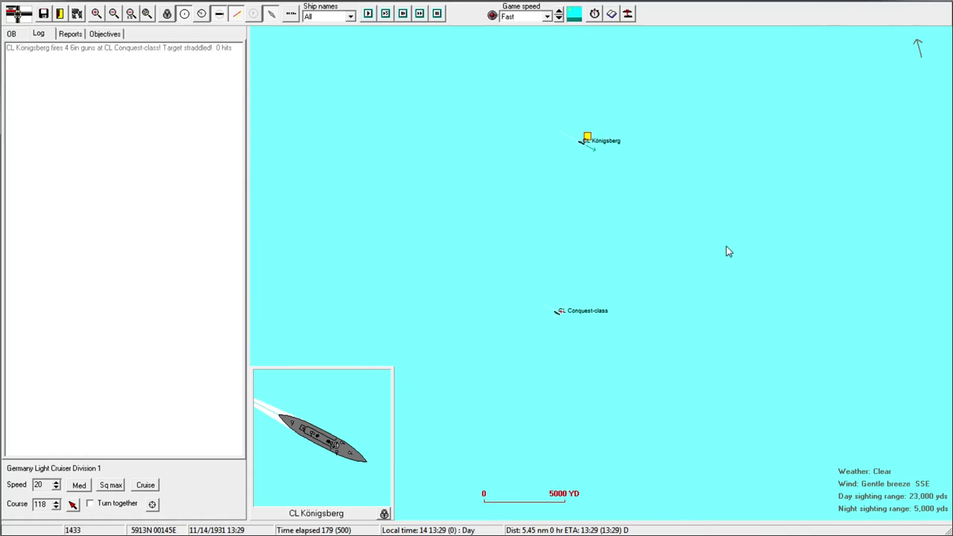
click(564, 321)
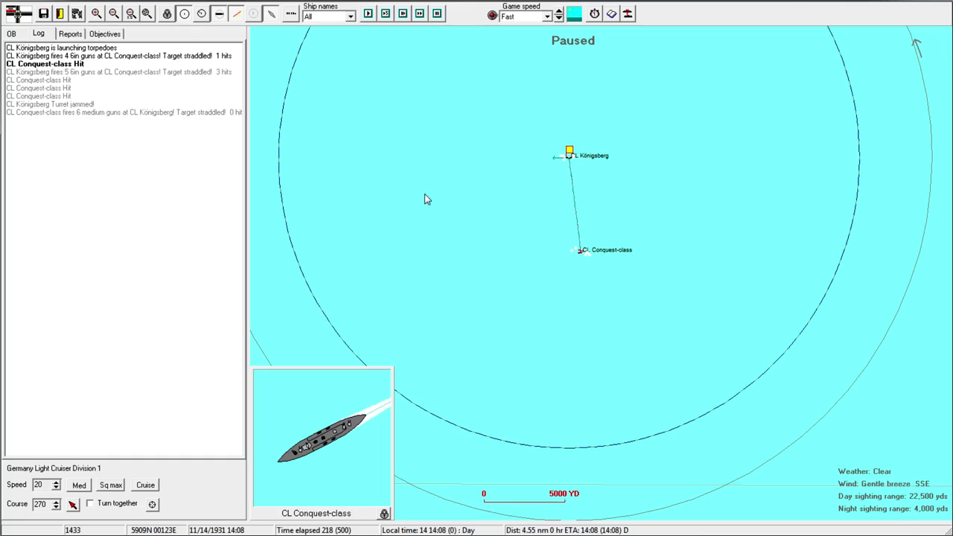
Swing Königsberg south at 18 knots, then round northeast onto course 69
right_click(383, 235)
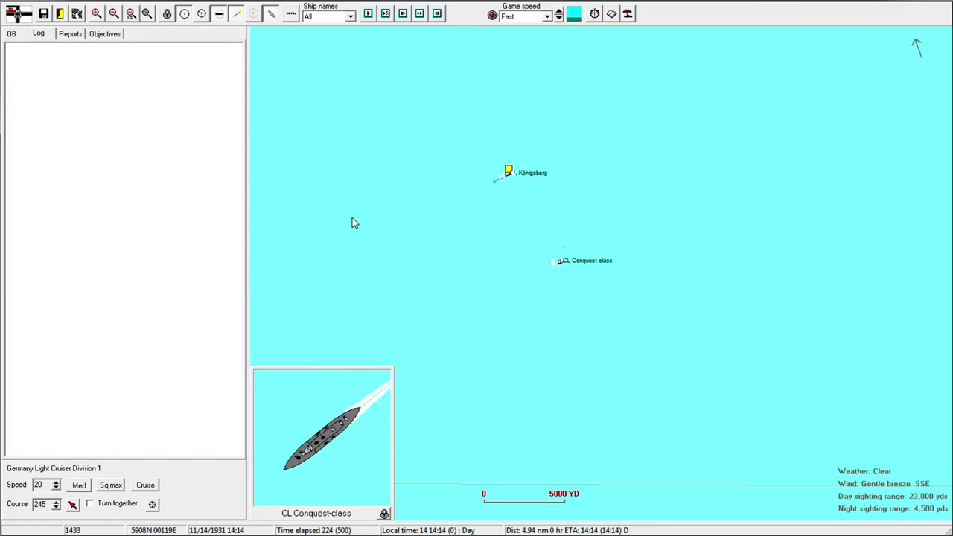
right_click(367, 309)
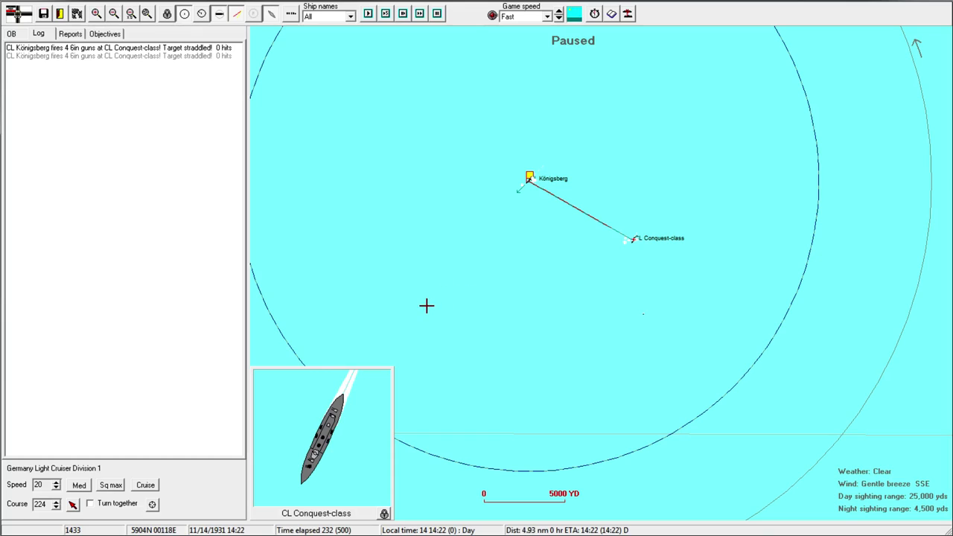
right_click(463, 348)
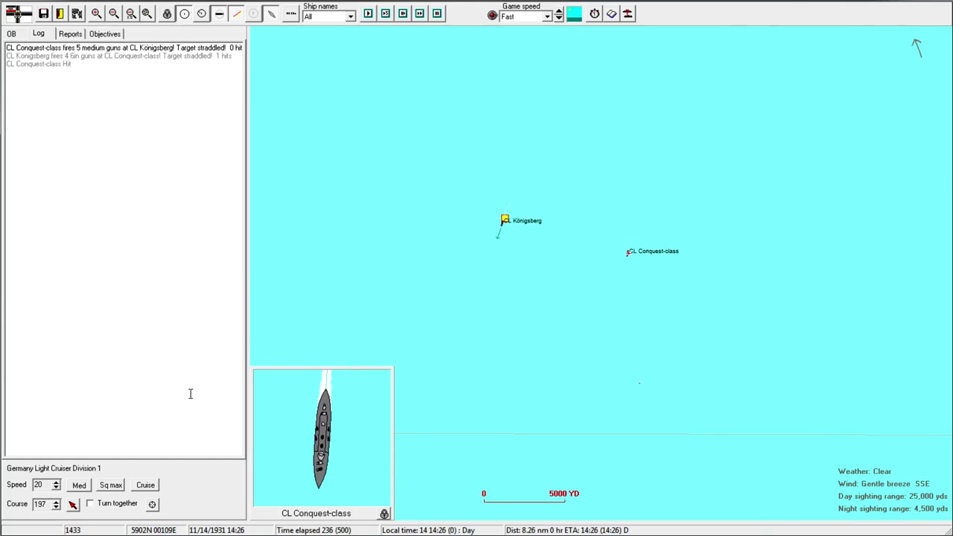
click(55, 488)
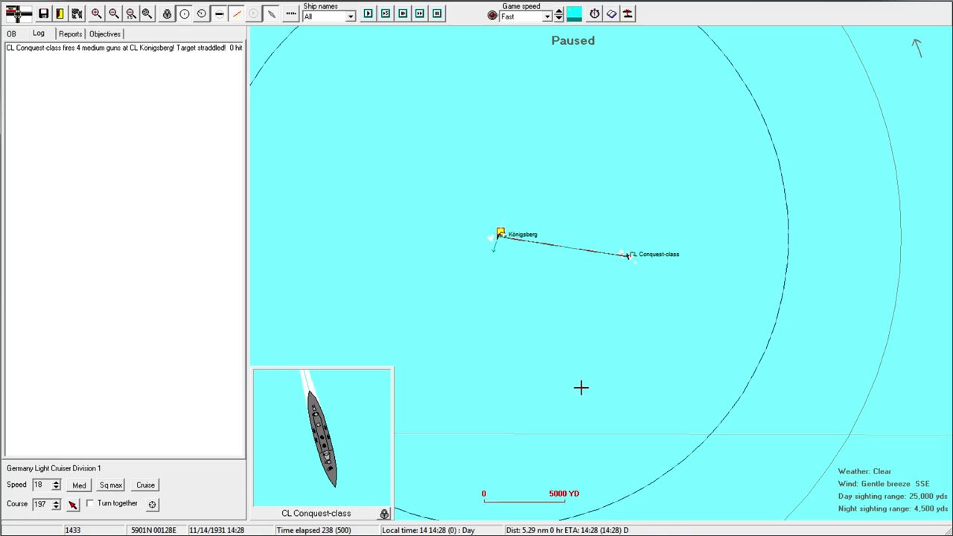
right_click(542, 395)
right_click(698, 379)
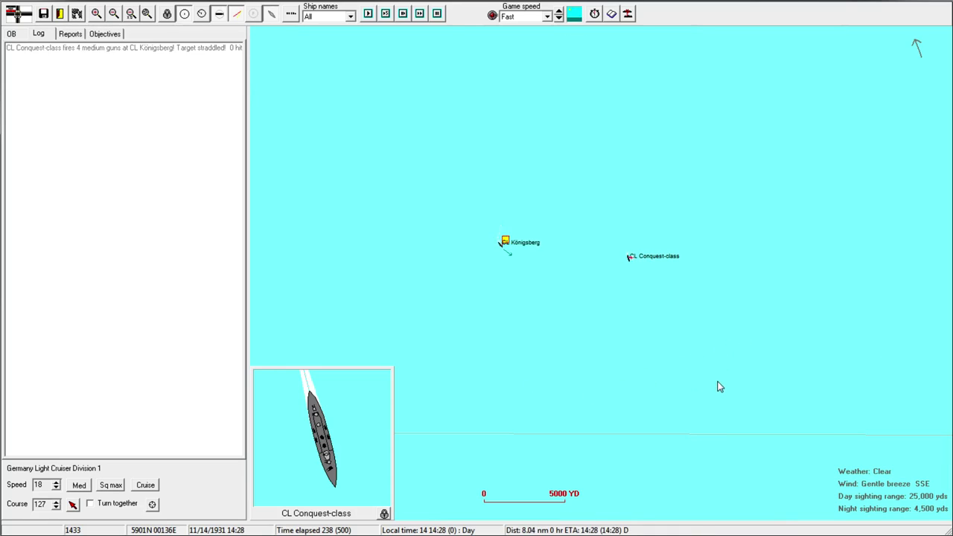
right_click(696, 164)
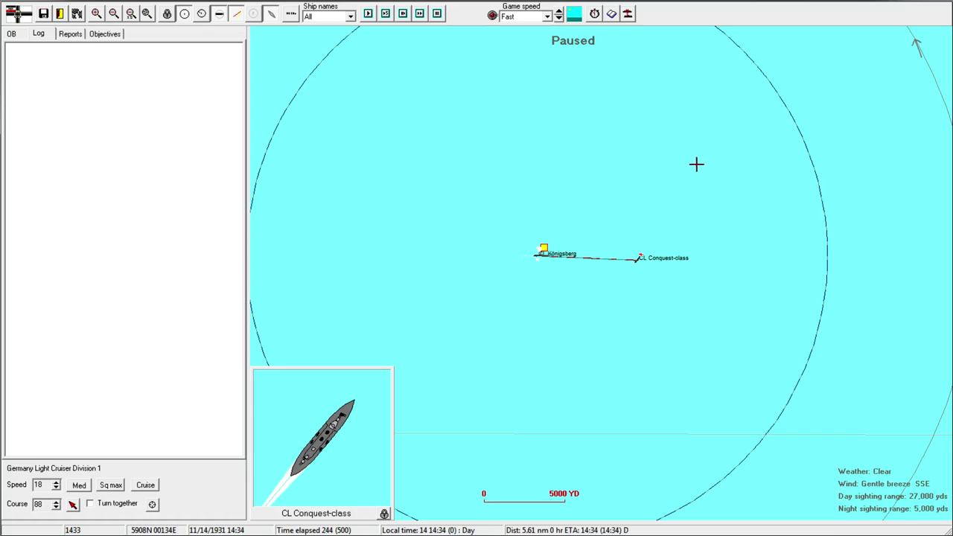
right_click(651, 136)
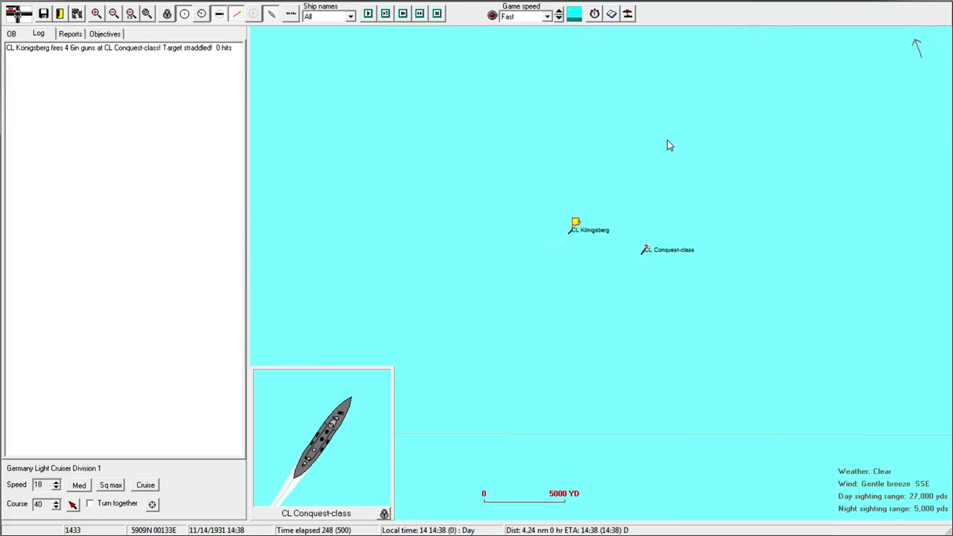
right_click(670, 142)
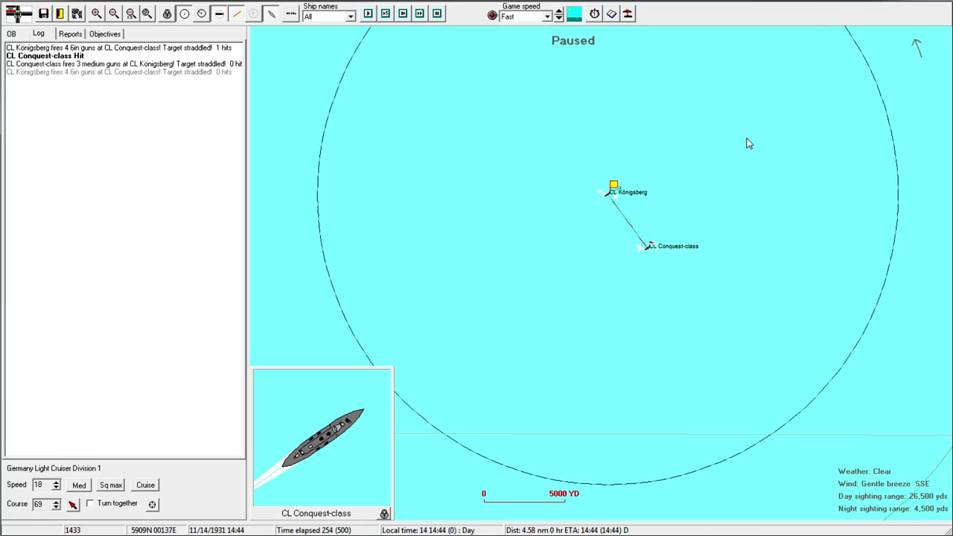
Turn Königsberg east, acknowledge the scenario end, and open the detailed ship statistics
right_click(806, 195)
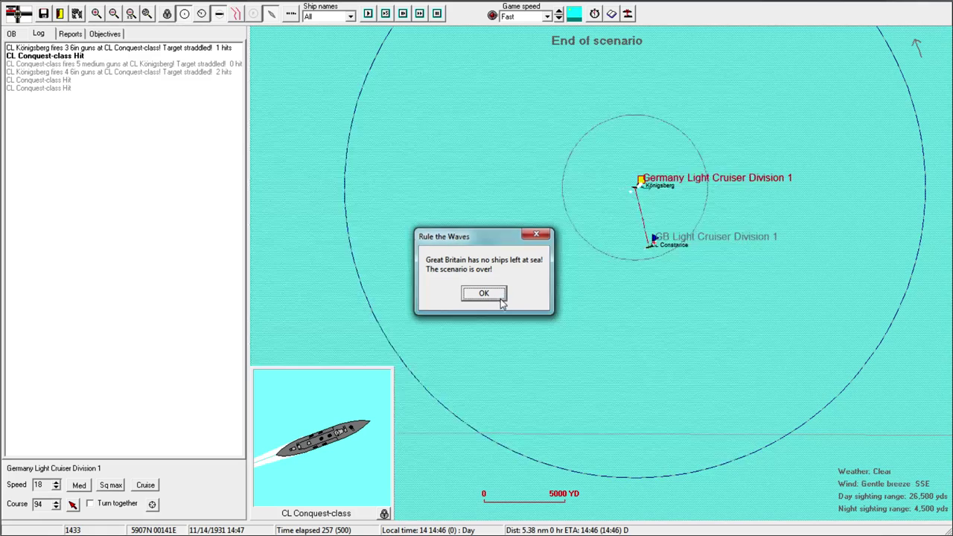
click(484, 293)
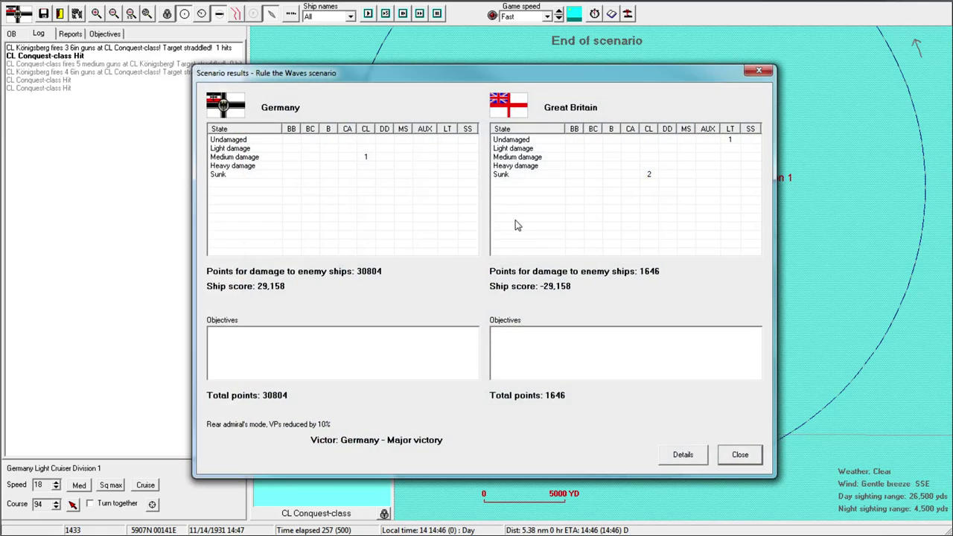
click(683, 455)
drag(134, 0, 417, 57)
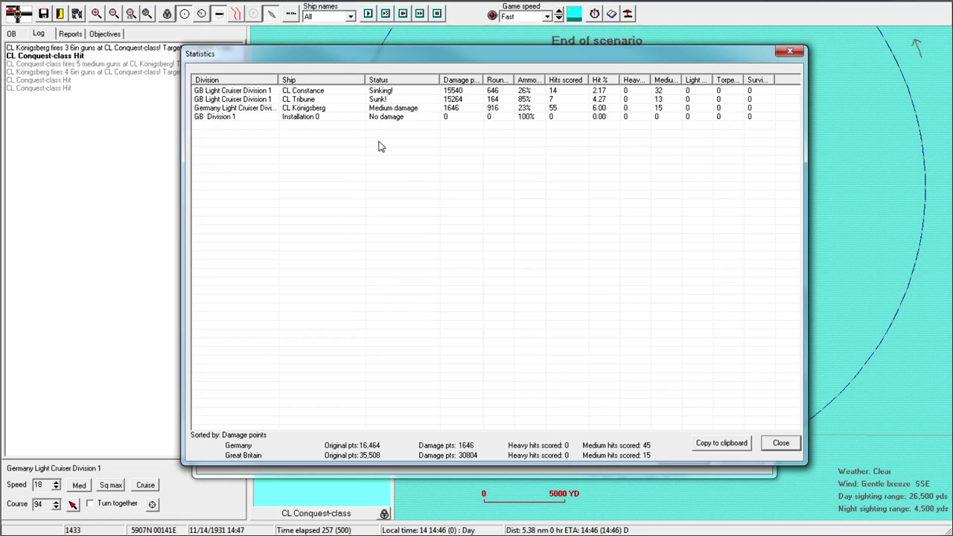
Review the battle records of Königsberg, CL Constance and the sunk Tribune
double_click(300, 109)
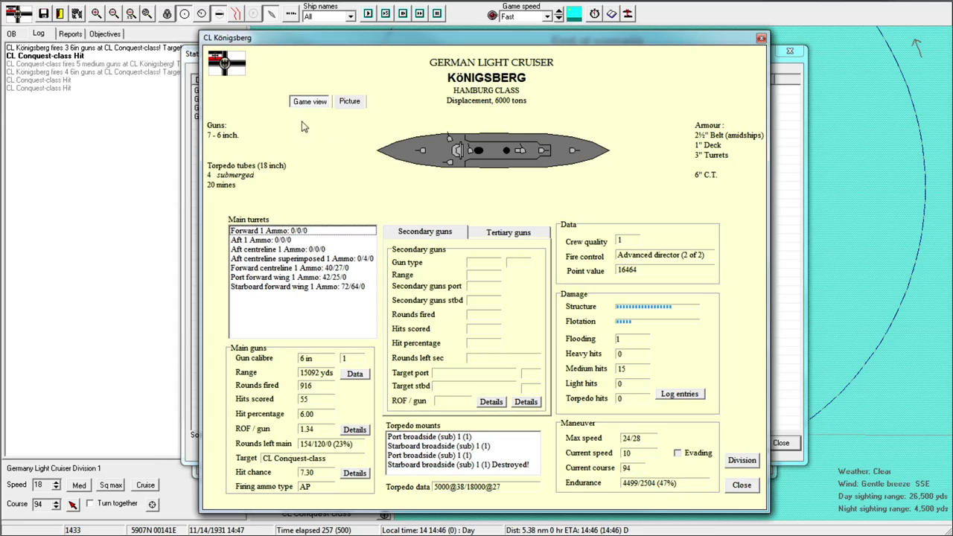
click(762, 38)
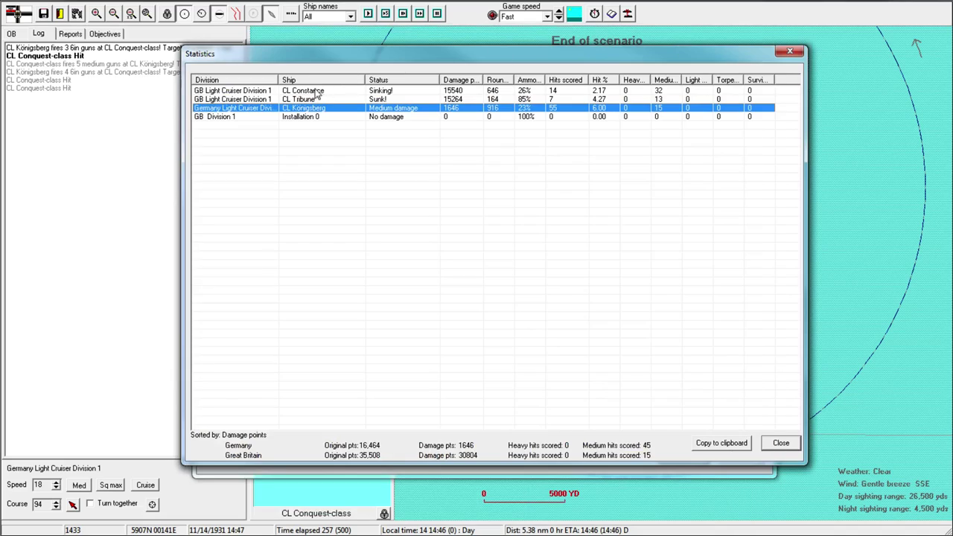
click(313, 91)
double_click(314, 95)
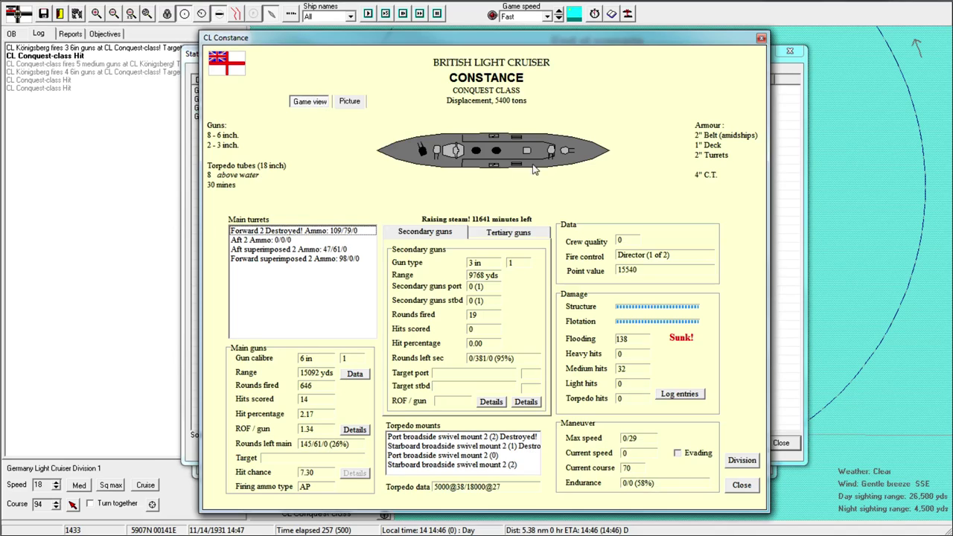
click(761, 38)
double_click(303, 100)
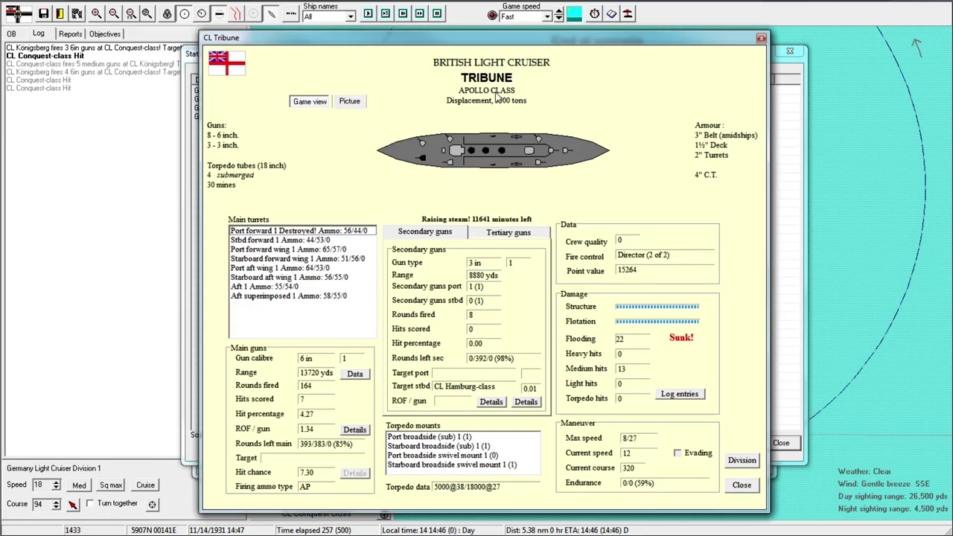
click(761, 38)
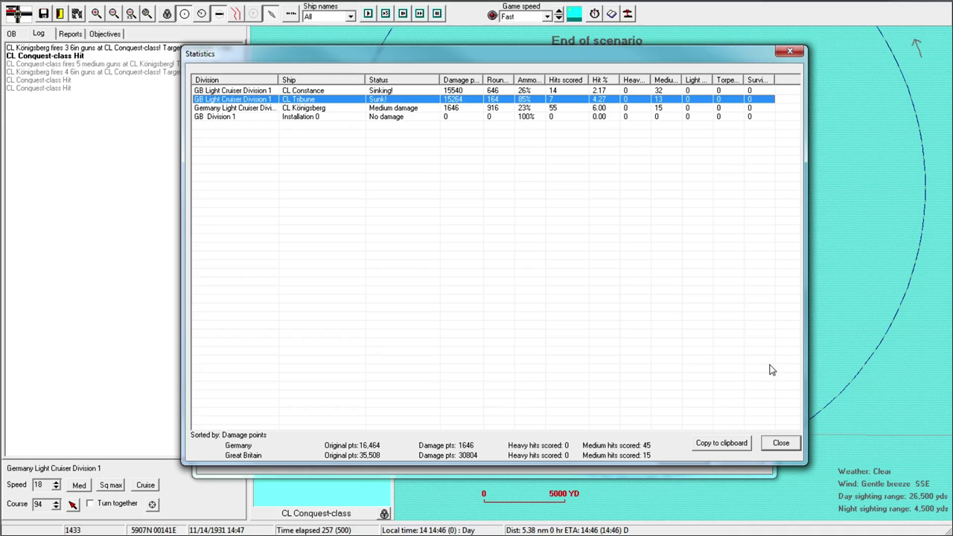
Close the statistics and scenario results, then request to leave the scenario
click(790, 444)
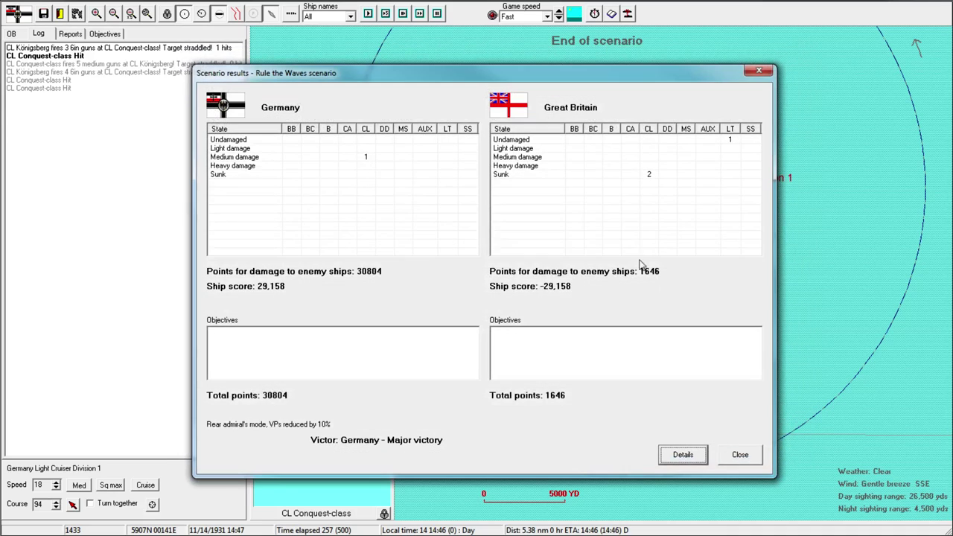
click(739, 455)
click(62, 17)
Confirm leaving, dismiss the victory notice, close November 1931's turn messages, and select Ferdinand
click(466, 302)
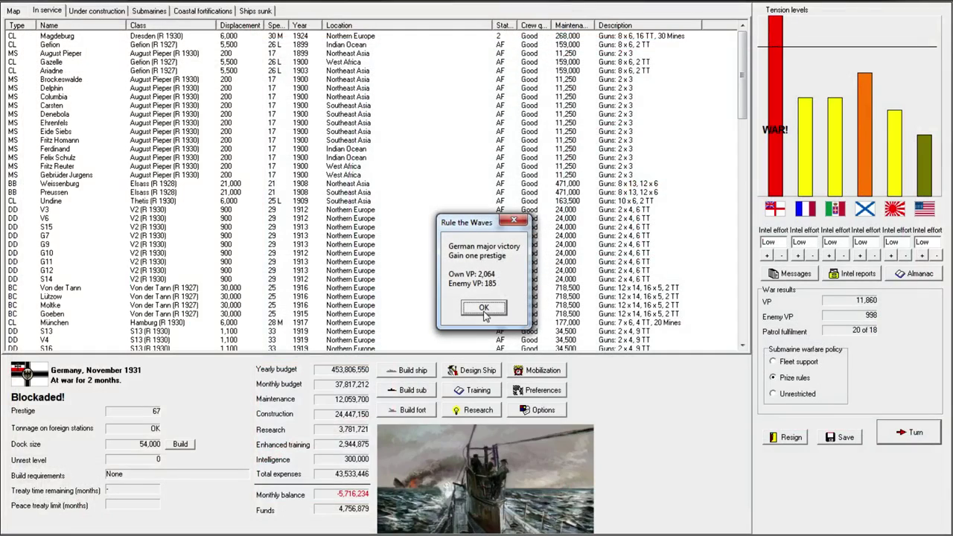
click(484, 310)
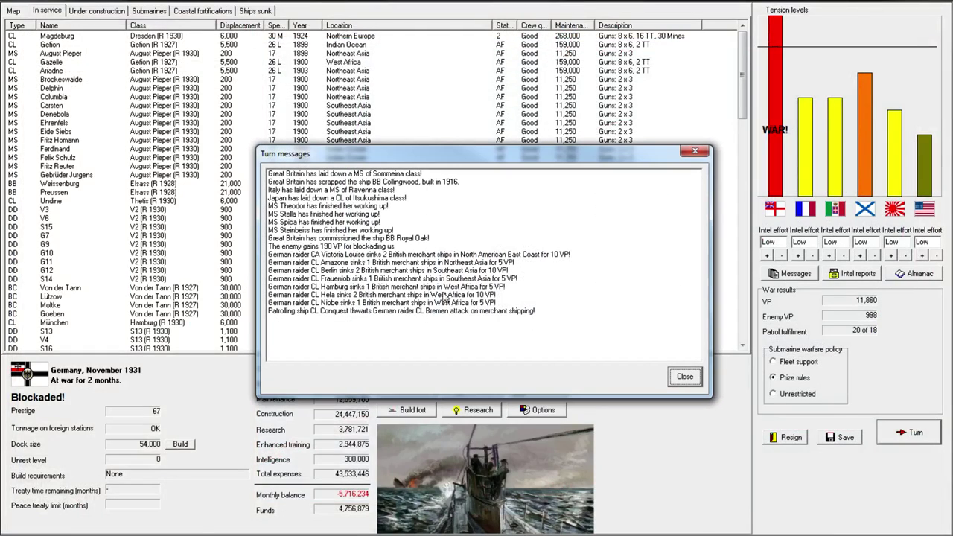
click(366, 248)
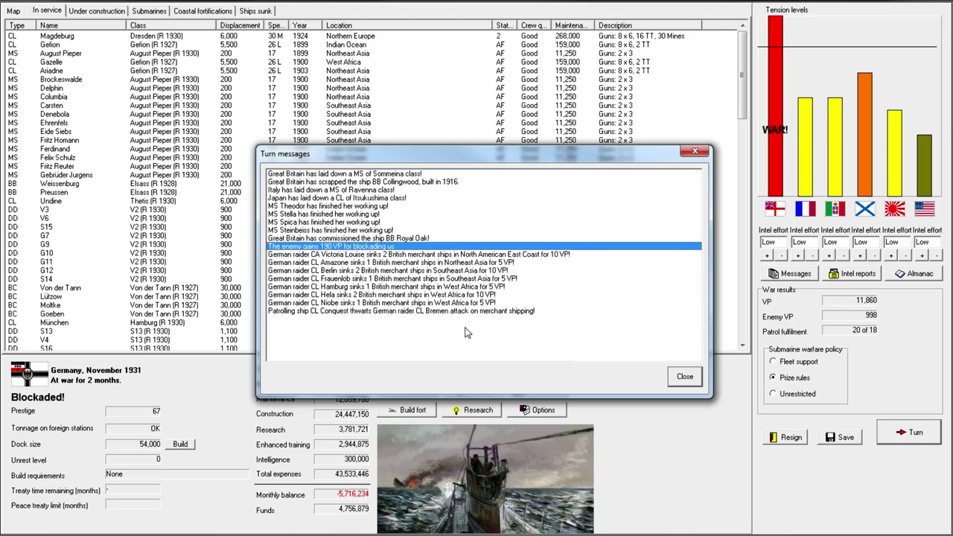
click(685, 379)
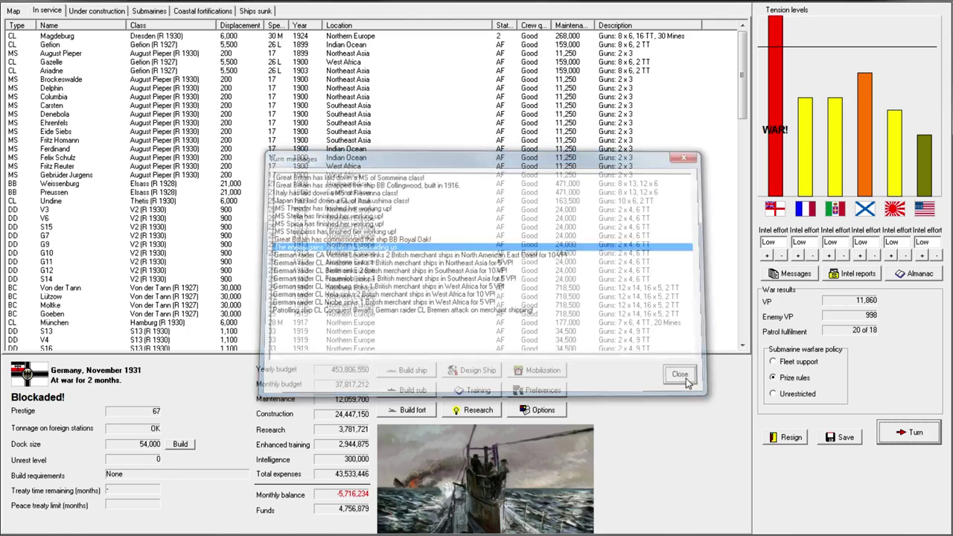
click(246, 152)
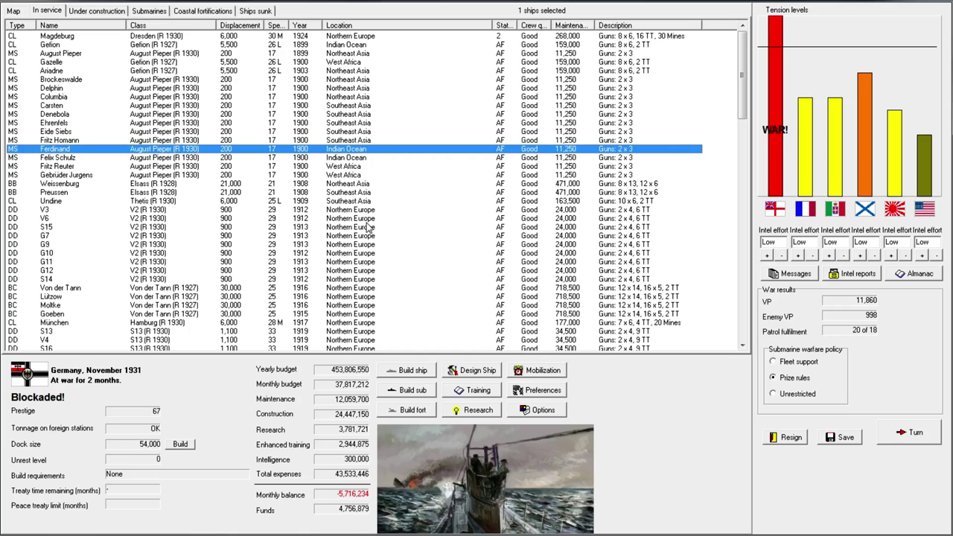
Sort the in-service ship list by type
click(16, 26)
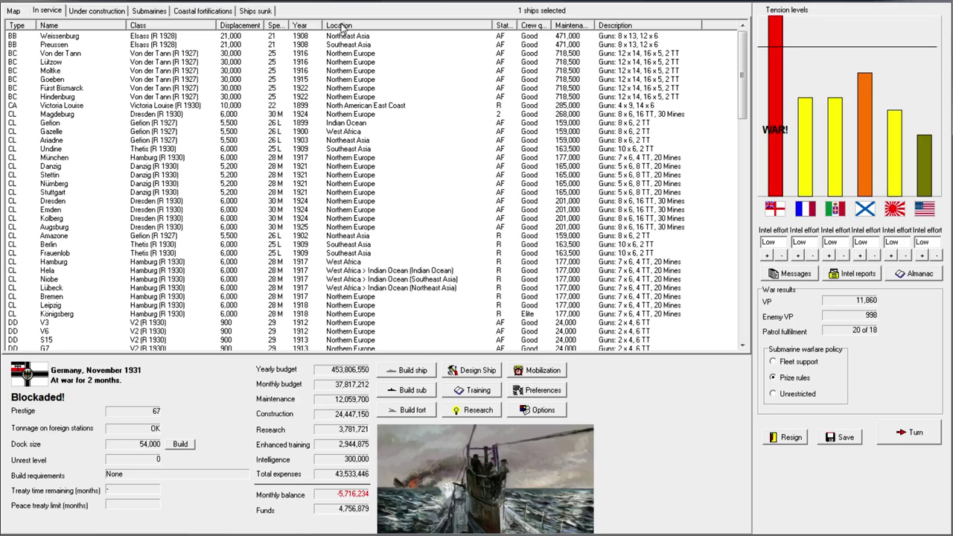
click(386, 79)
scroll(402, 119, down, 6)
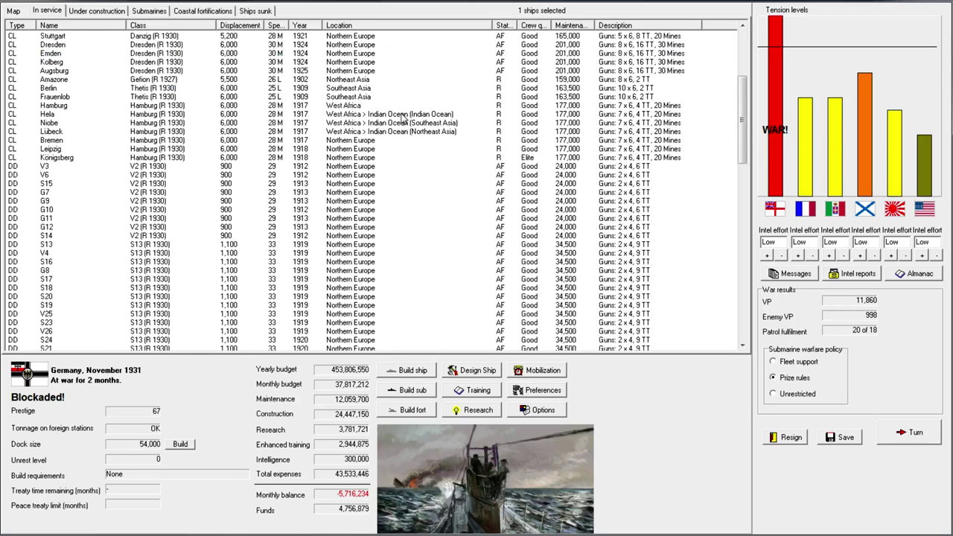
click(375, 114)
scroll(406, 160, down, 6)
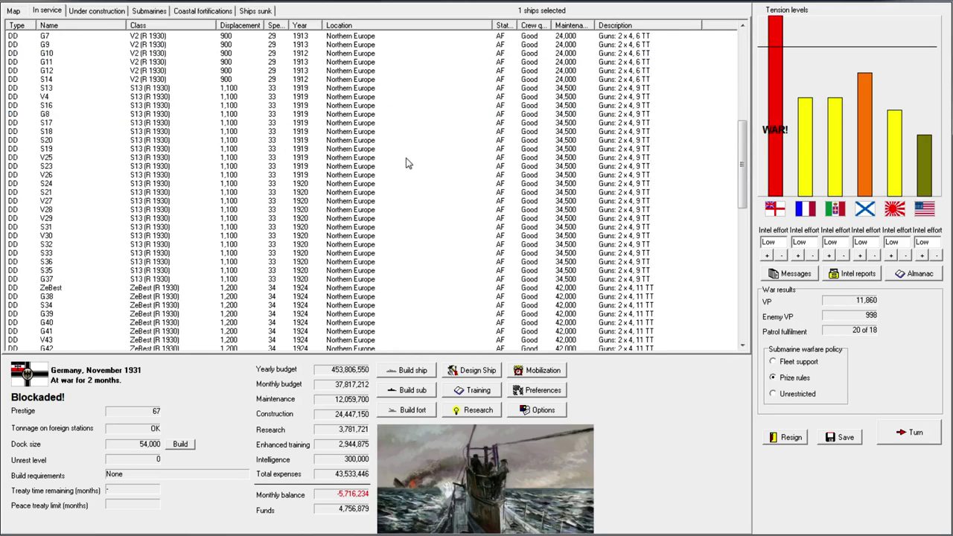
scroll(393, 170, down, 11)
scroll(406, 216, up, 8)
scroll(406, 222, up, 6)
scroll(402, 217, up, 10)
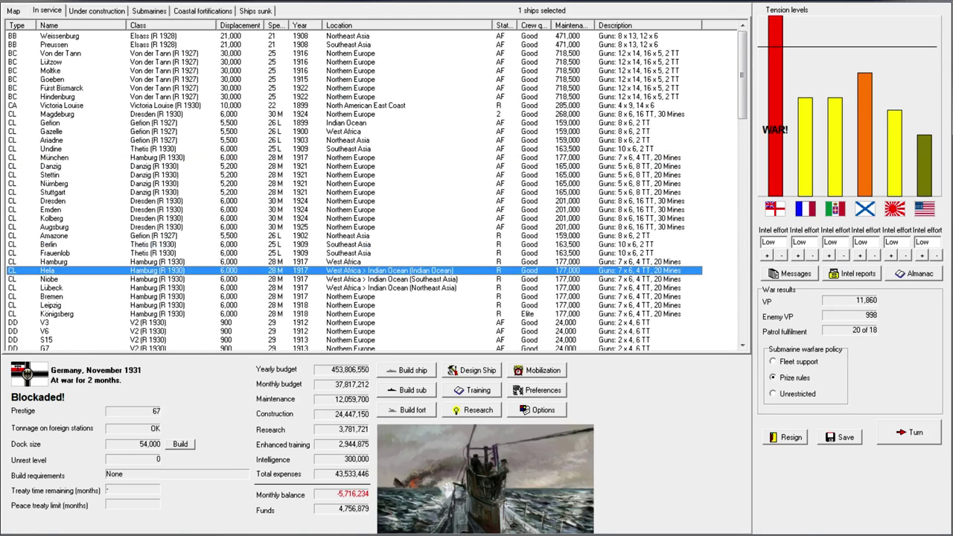
Select cruiser Kolberg, accept funds going into the red, and list ships under construction
click(447, 218)
click(898, 441)
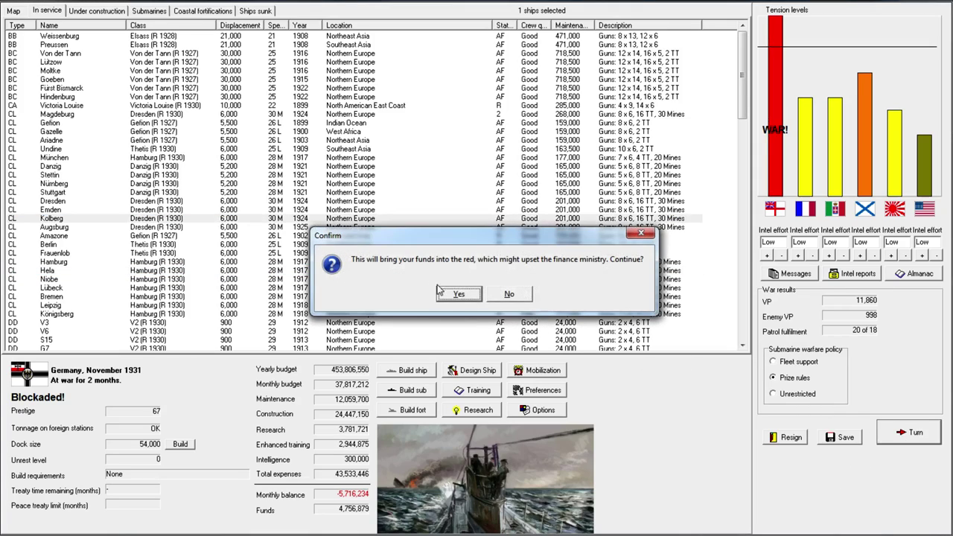
click(509, 294)
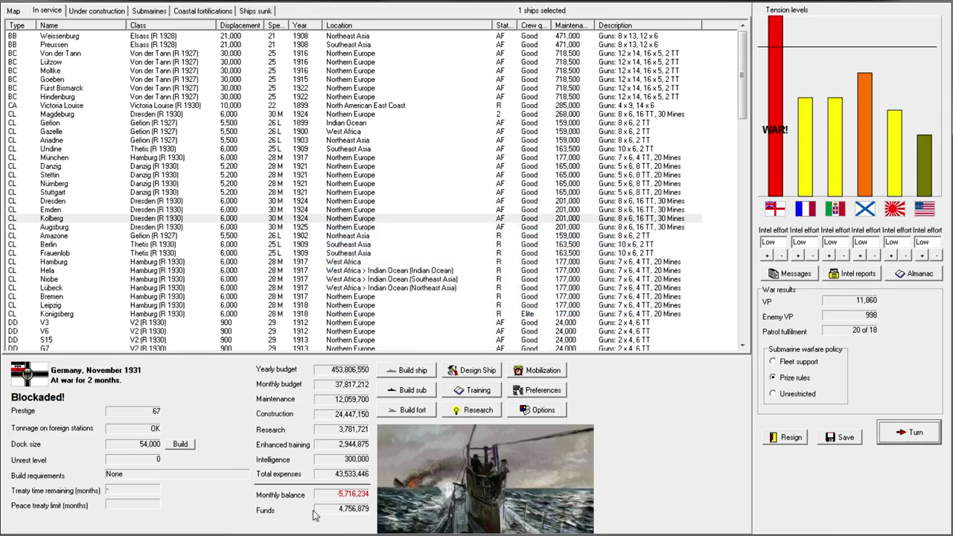
click(97, 18)
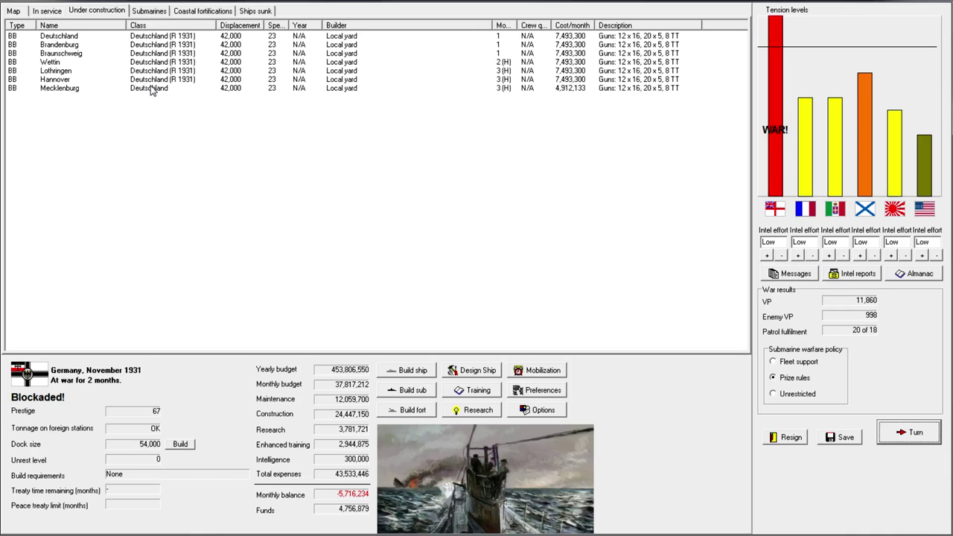
Halt battleship Braunschweig's construction from its context menu, then advance the turn
click(173, 55)
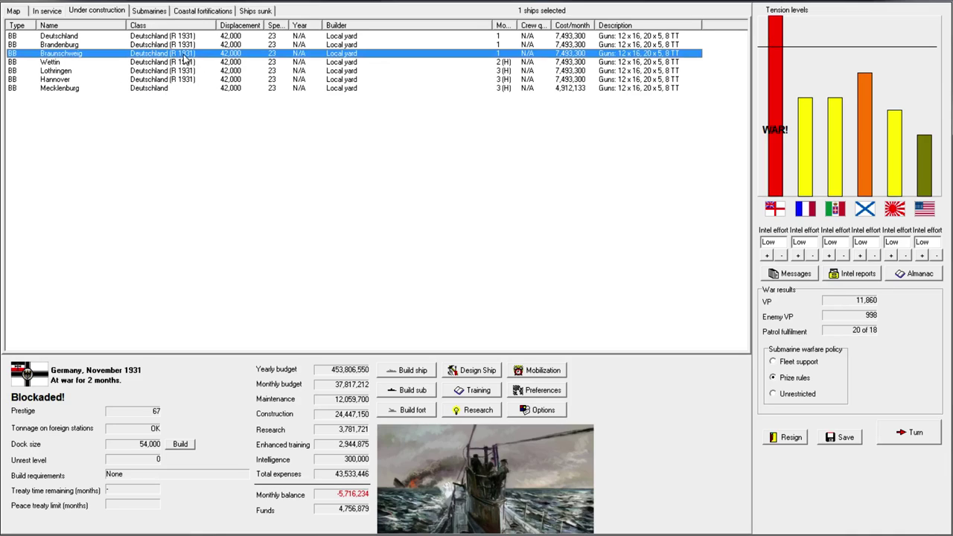
right_click(184, 59)
click(233, 62)
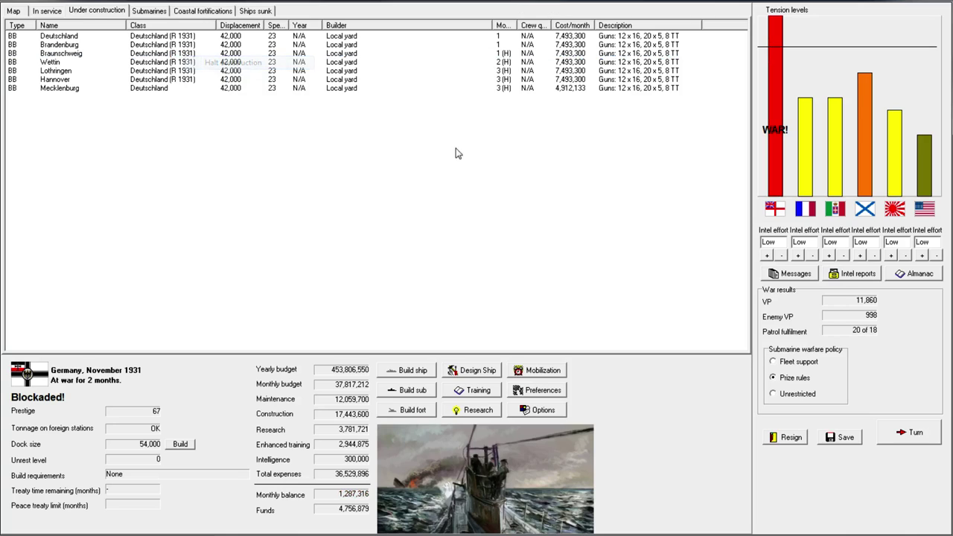
click(903, 444)
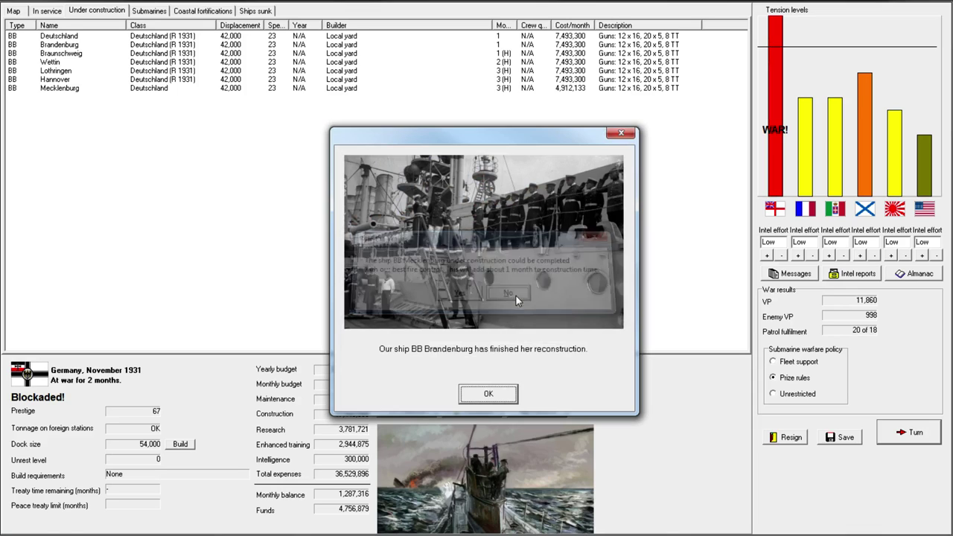
Decline the fire-control delay and dismiss the Brandenburg, submarine and CL Berlin reports
click(496, 402)
click(495, 403)
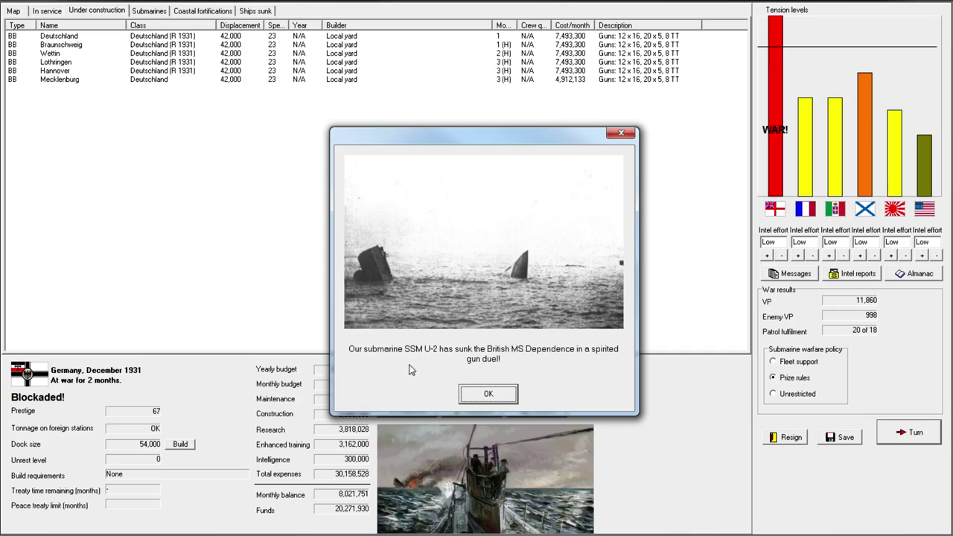
click(480, 398)
click(501, 399)
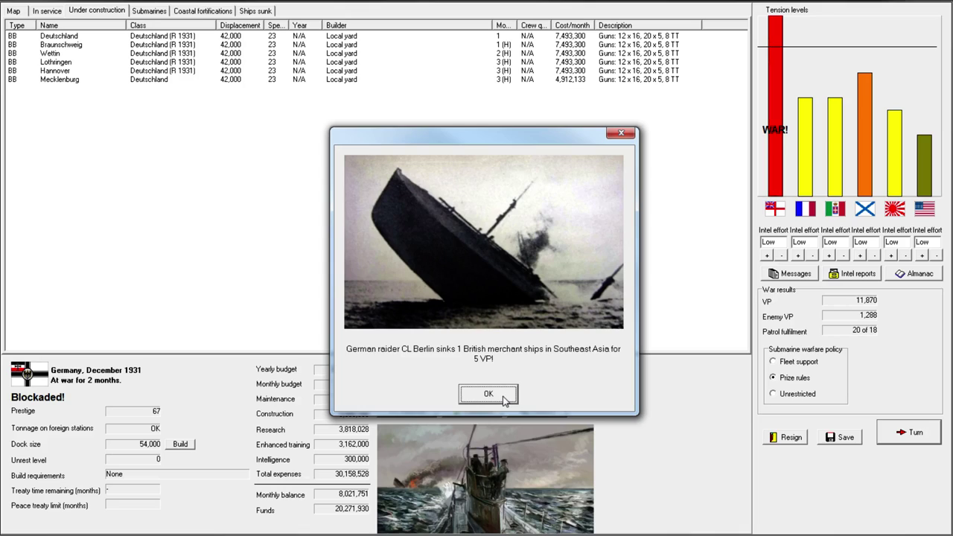
click(504, 400)
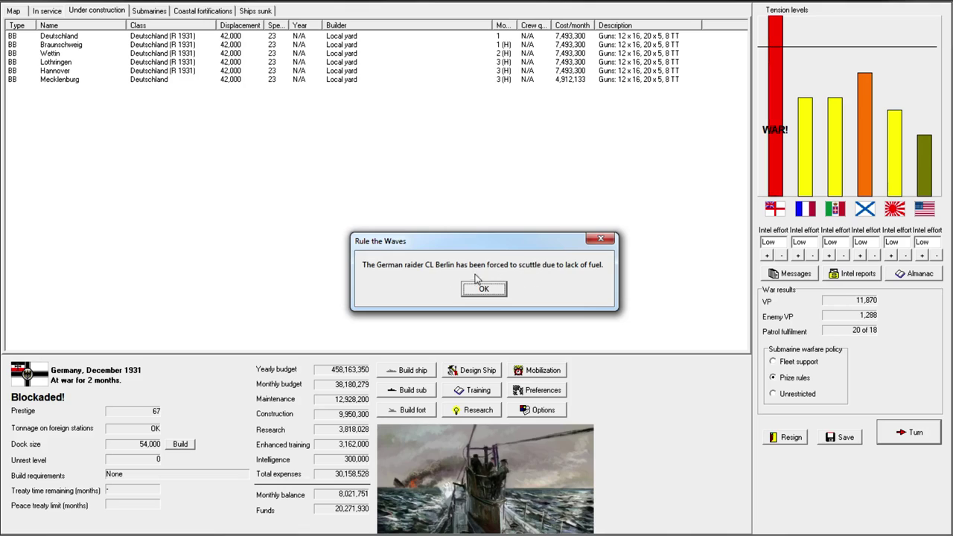
Acknowledge Berlin's scuttling, the raider sinking reports and the trade disruption news
click(486, 294)
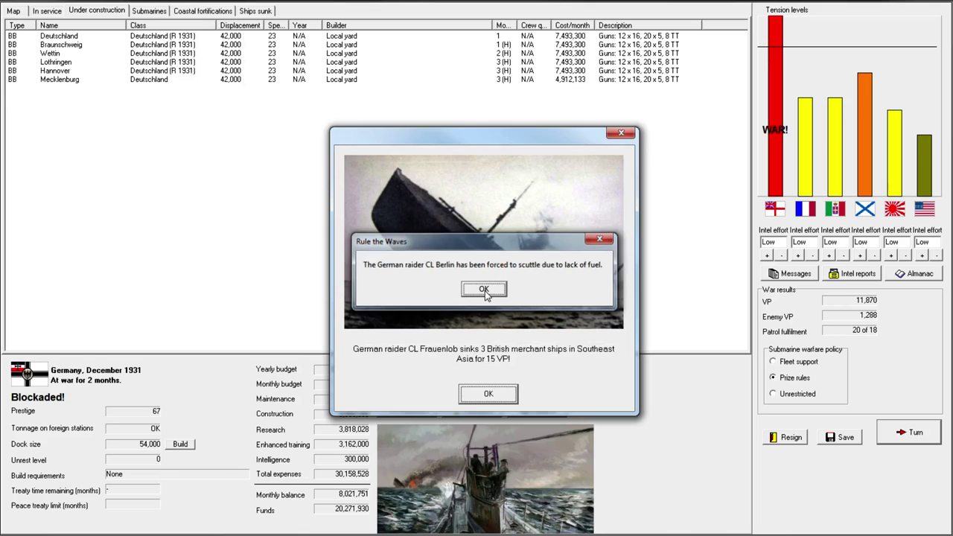
click(491, 397)
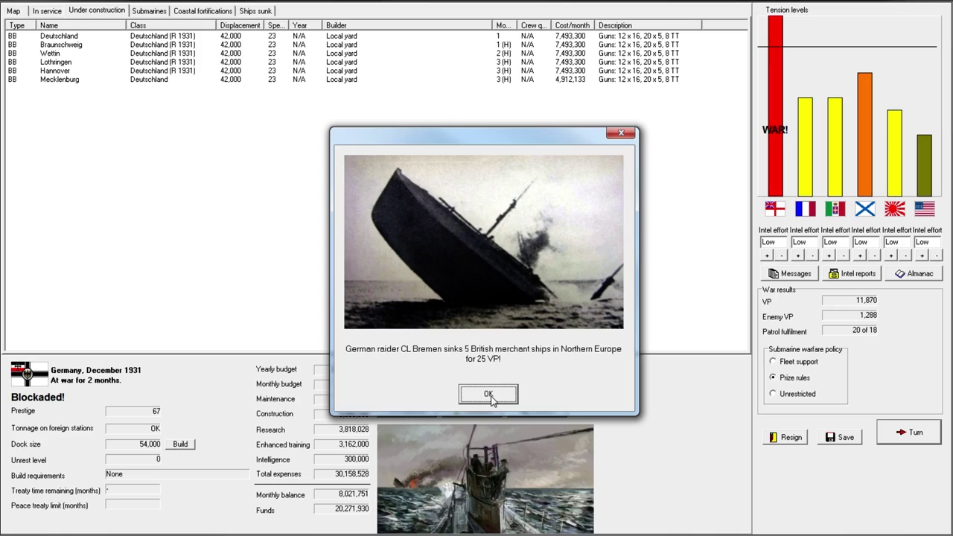
click(490, 396)
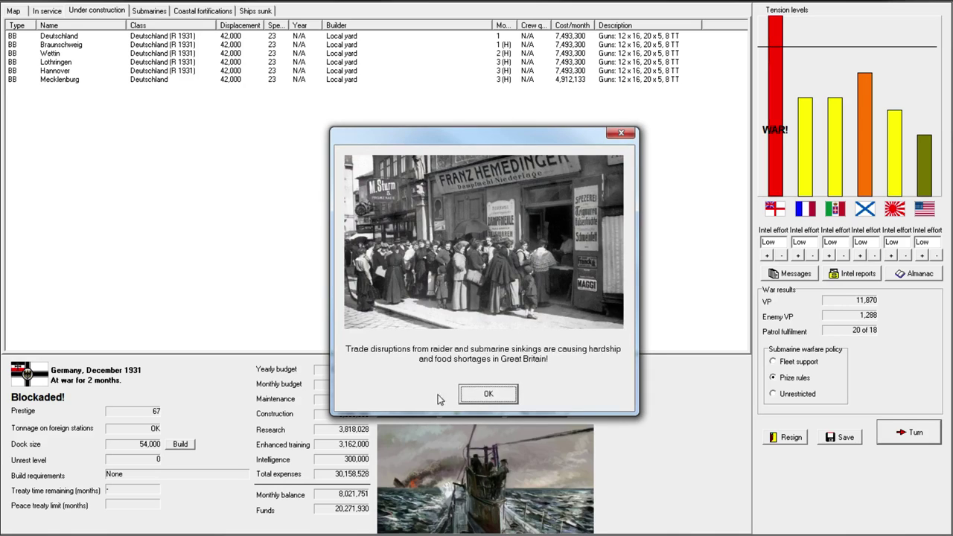
click(489, 396)
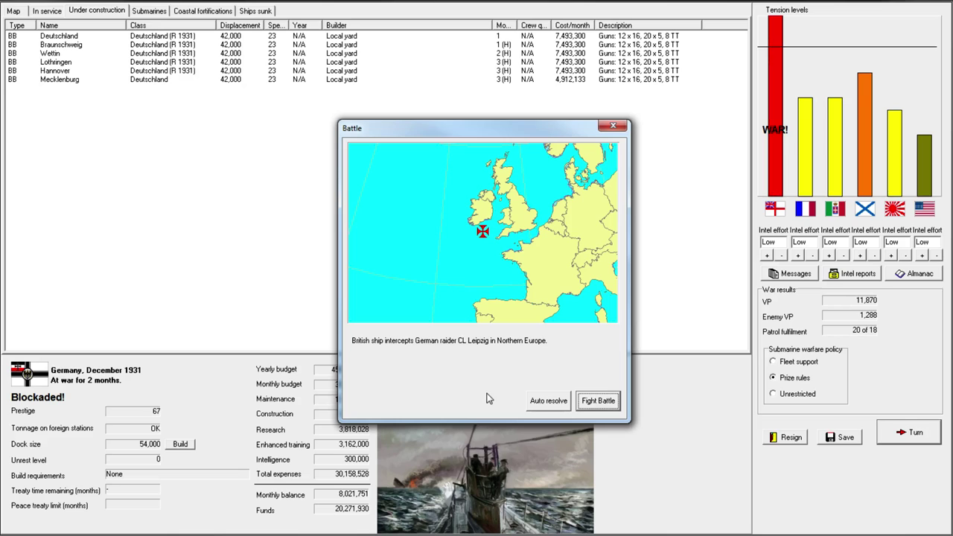
Fight the Leipzig interception yourself at fast speed, dismissing the sighting and fuel notices
click(605, 408)
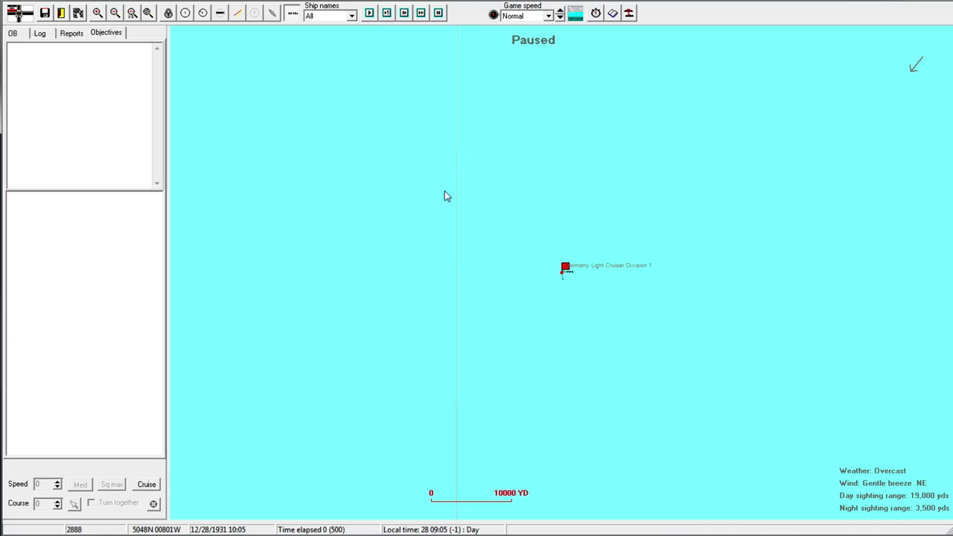
scroll(570, 266, down, 3)
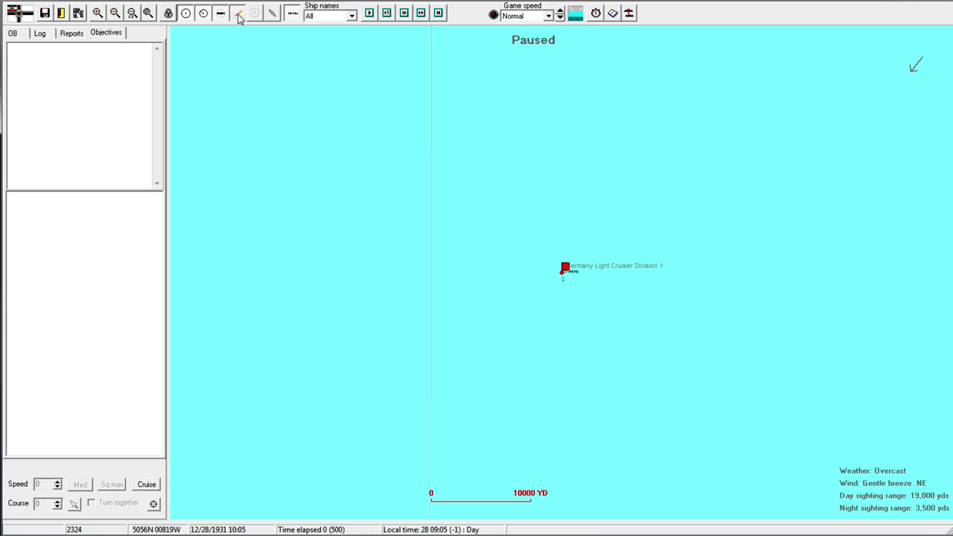
click(274, 17)
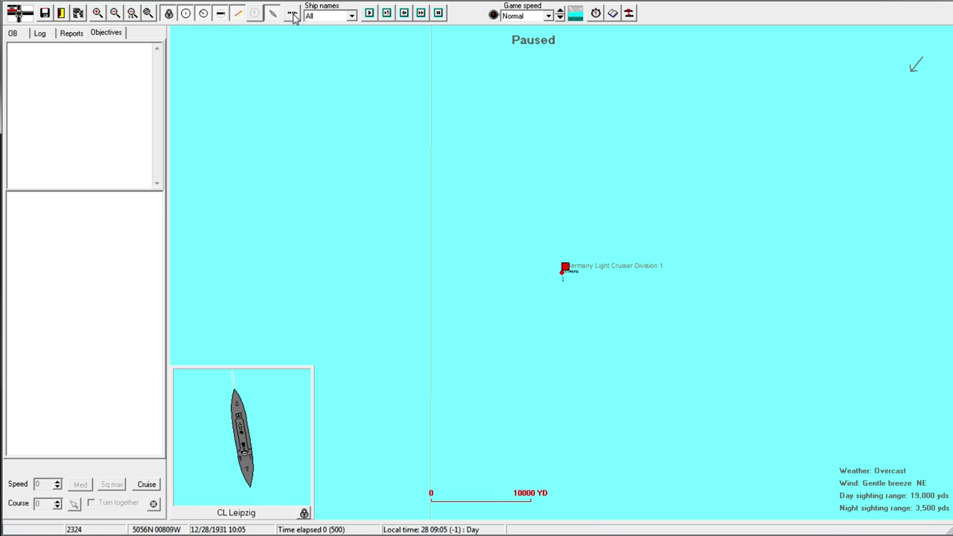
click(559, 12)
click(421, 13)
click(505, 295)
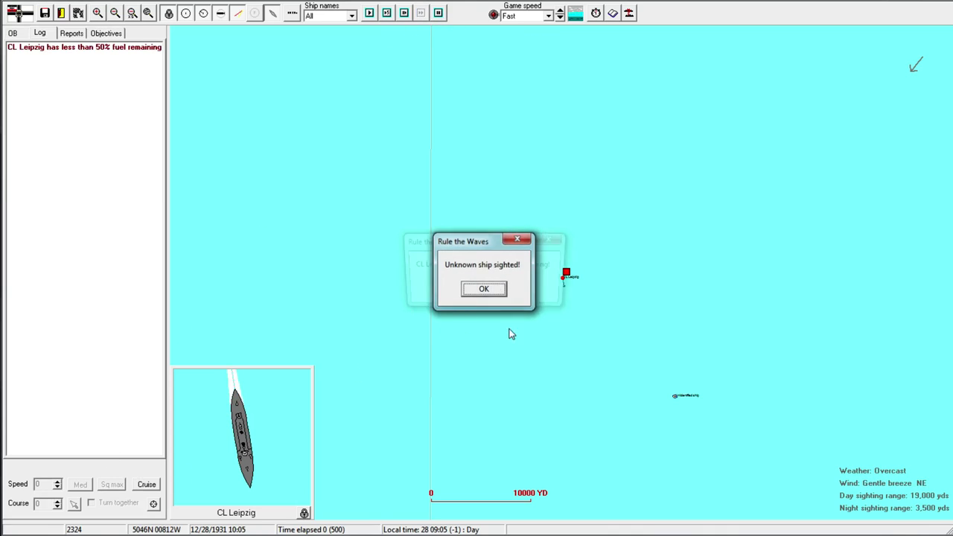
click(484, 292)
Order Leipzig to 28 knots on a south-southwesterly course toward the contact
click(566, 274)
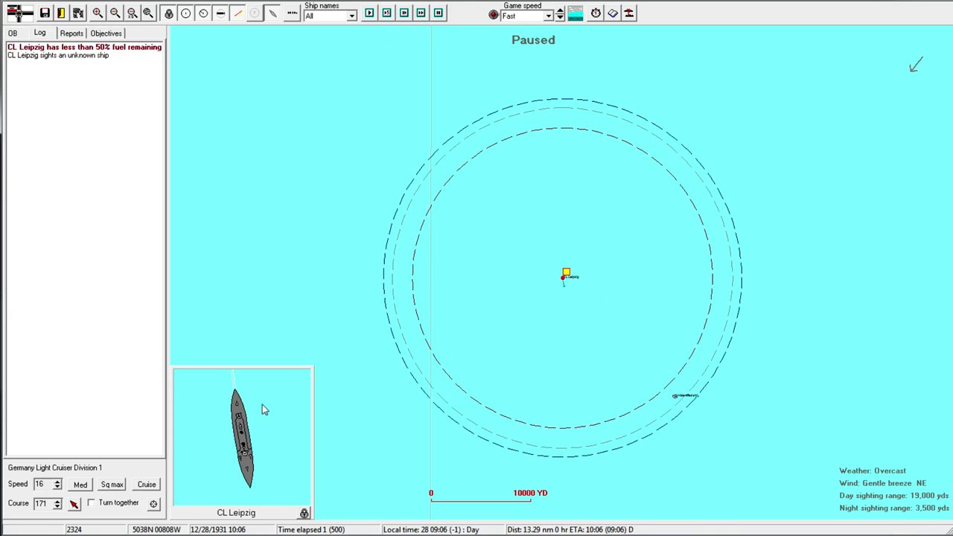
click(112, 485)
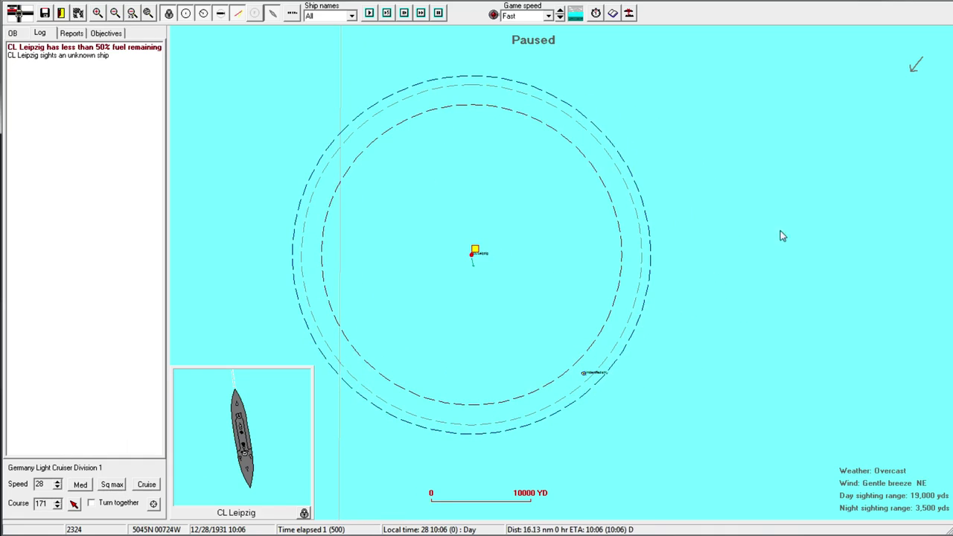
click(472, 421)
click(434, 457)
click(464, 440)
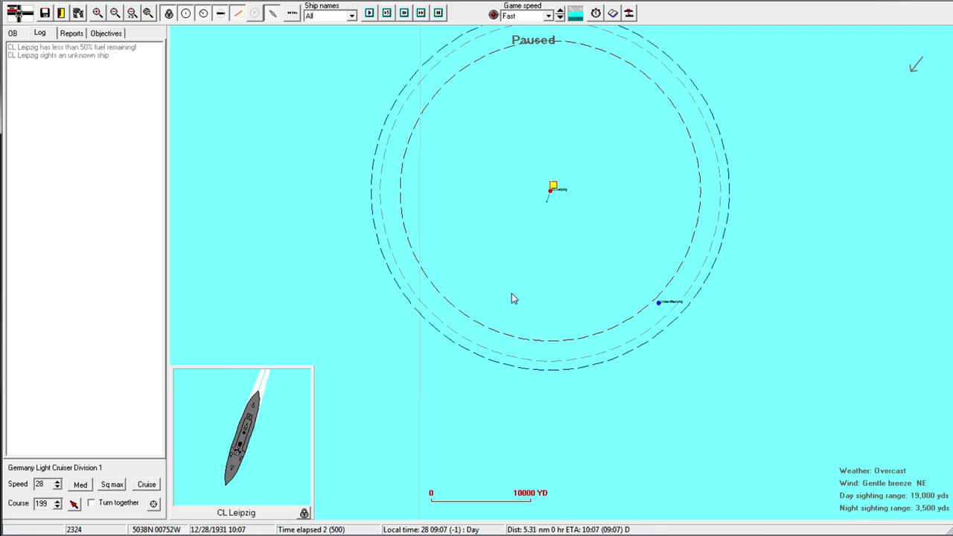
scroll(589, 230, up, 1)
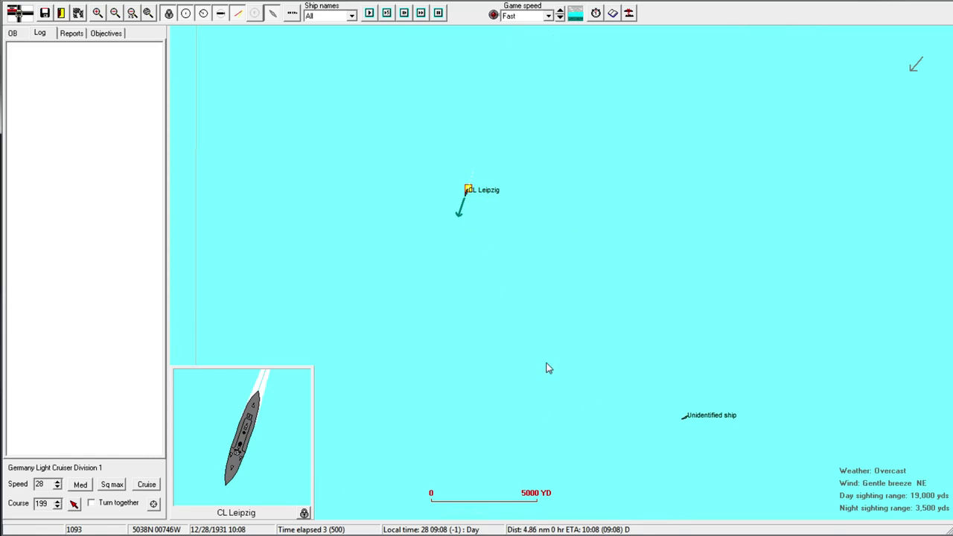
scroll(492, 235, down, 1)
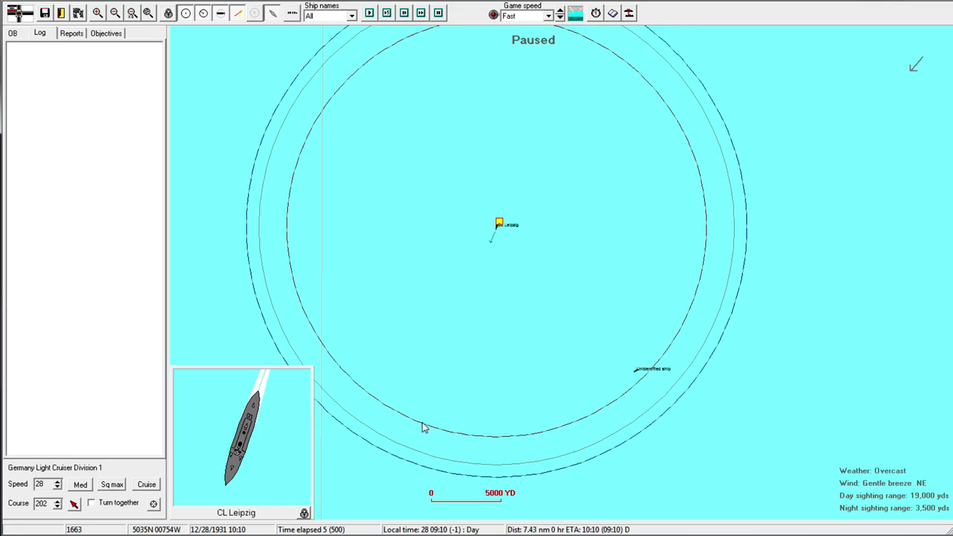
drag(458, 436, 527, 307)
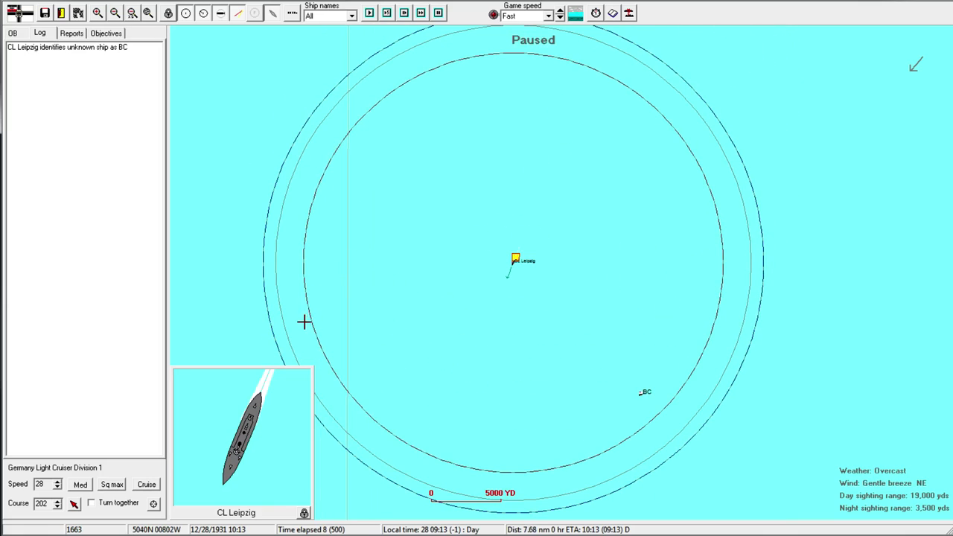
Swing Leipzig round to course 353 and inspect the battlecruiser's class details
click(305, 323)
click(315, 91)
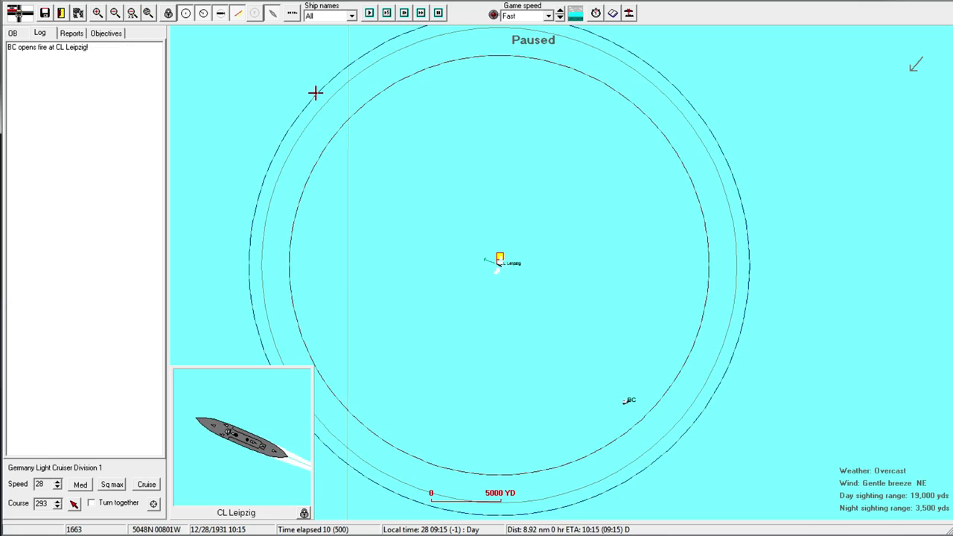
click(437, 89)
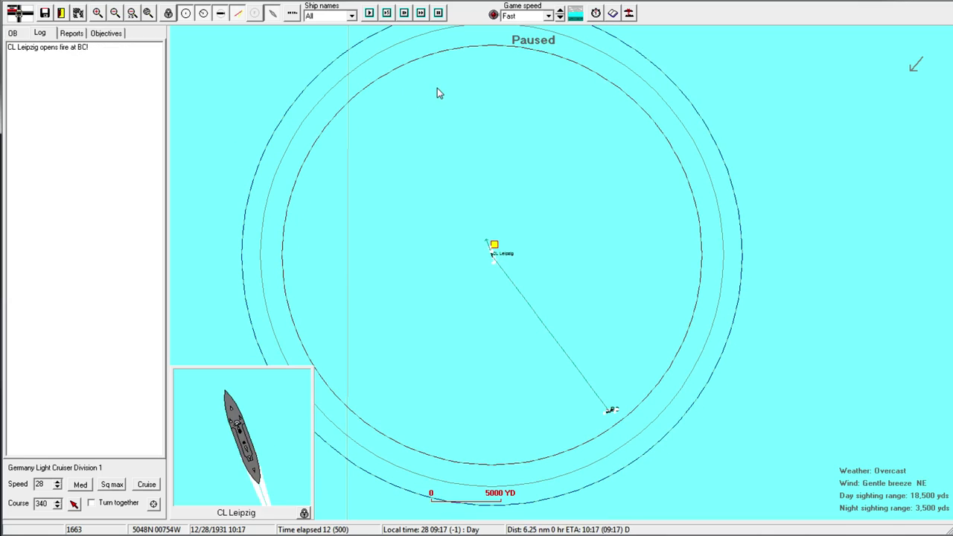
click(471, 76)
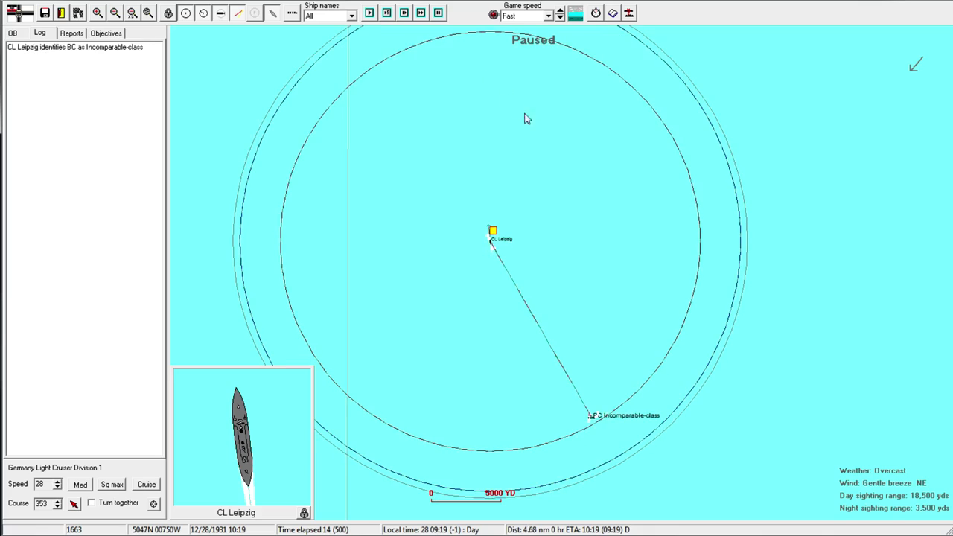
scroll(593, 217, down, 1)
scroll(597, 283, up, 1)
scroll(532, 261, up, 1)
scroll(499, 321, up, 1)
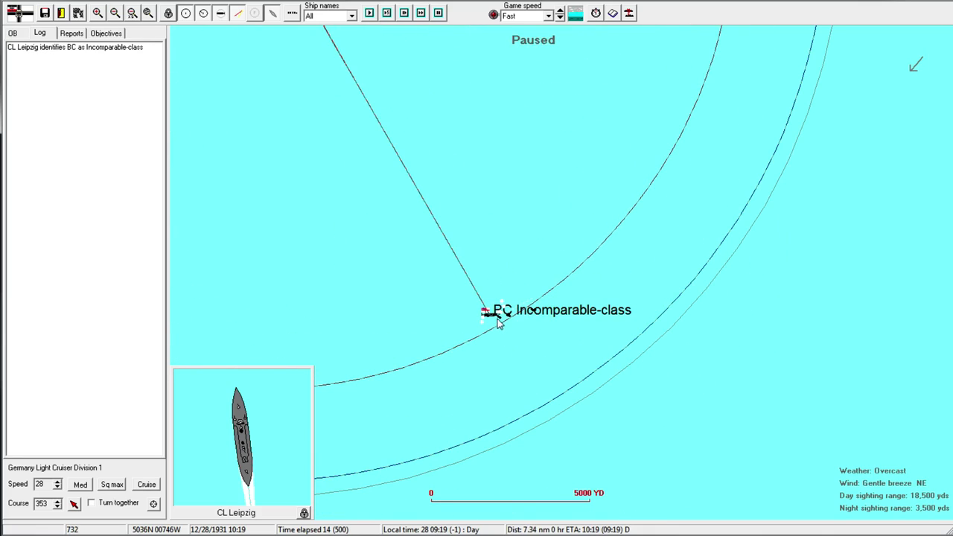
click(490, 318)
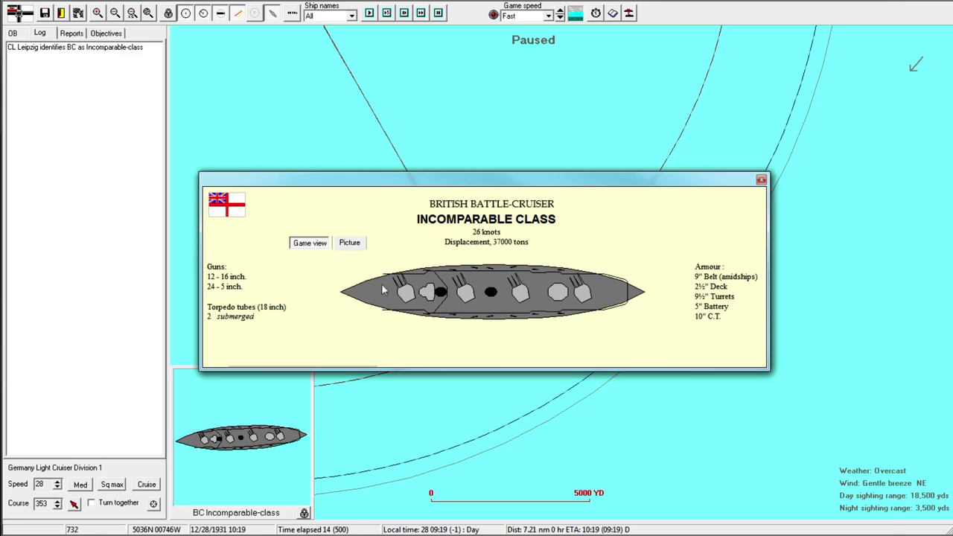
click(762, 181)
scroll(484, 171, down, 1)
scroll(485, 122, down, 1)
scroll(638, 282, down, 1)
scroll(638, 282, down, 2)
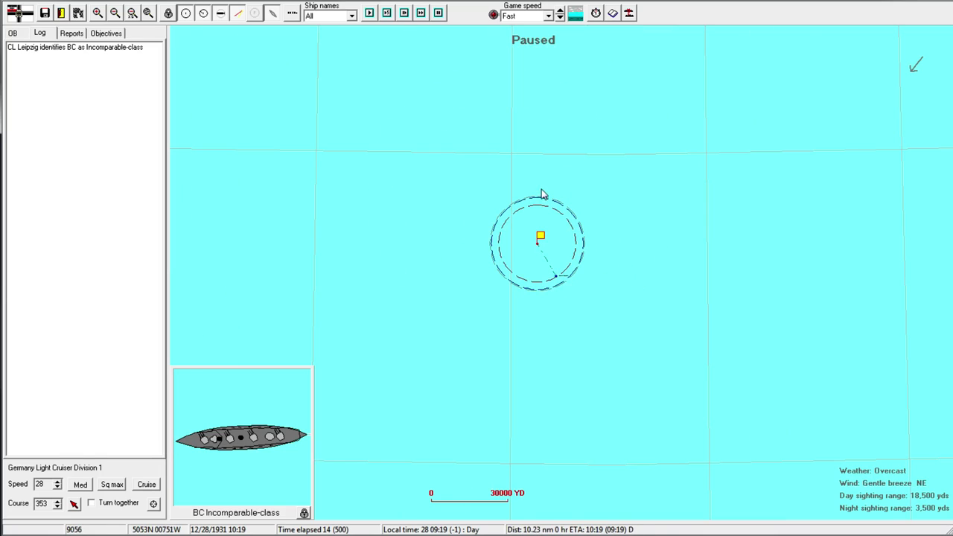
Confirm Leipzig's division settings, steer course 34, and let the battle run briefly
click(541, 243)
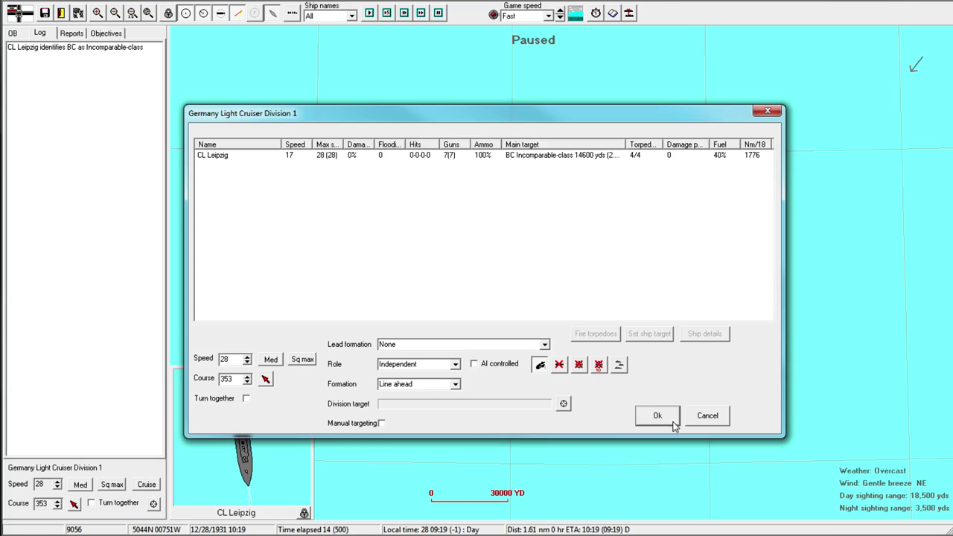
click(662, 414)
scroll(683, 338, down, 2)
scroll(630, 298, up, 1)
scroll(570, 104, up, 1)
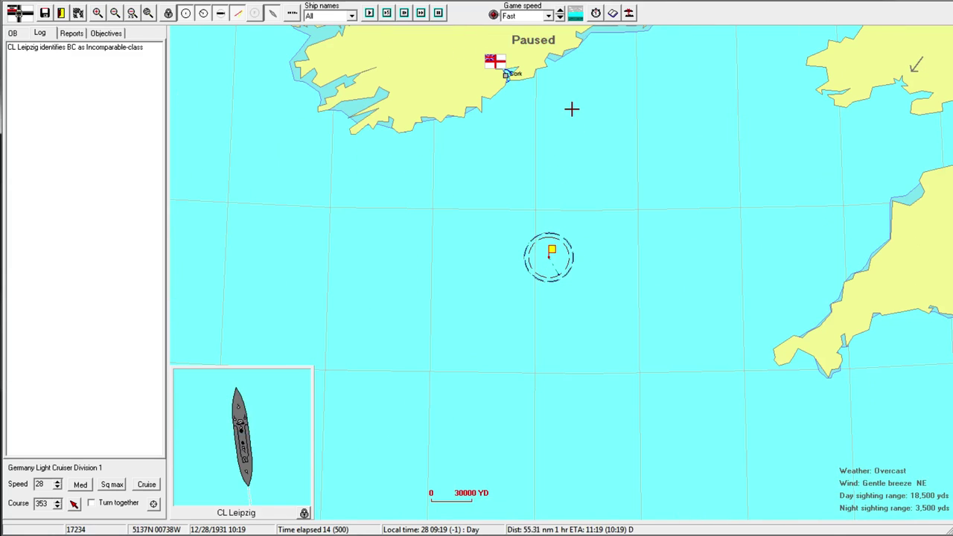
scroll(573, 186, up, 1)
scroll(540, 156, down, 1)
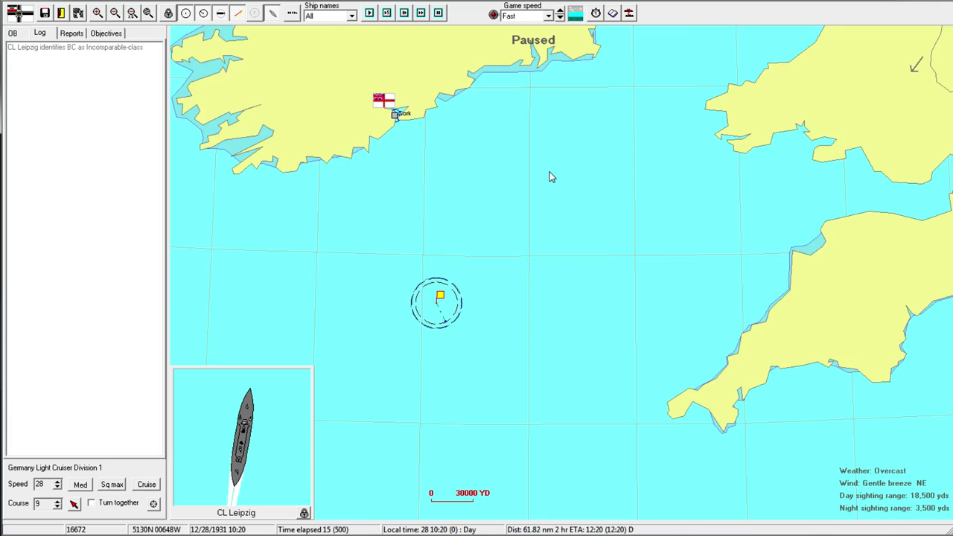
scroll(563, 216, down, 1)
click(656, 134)
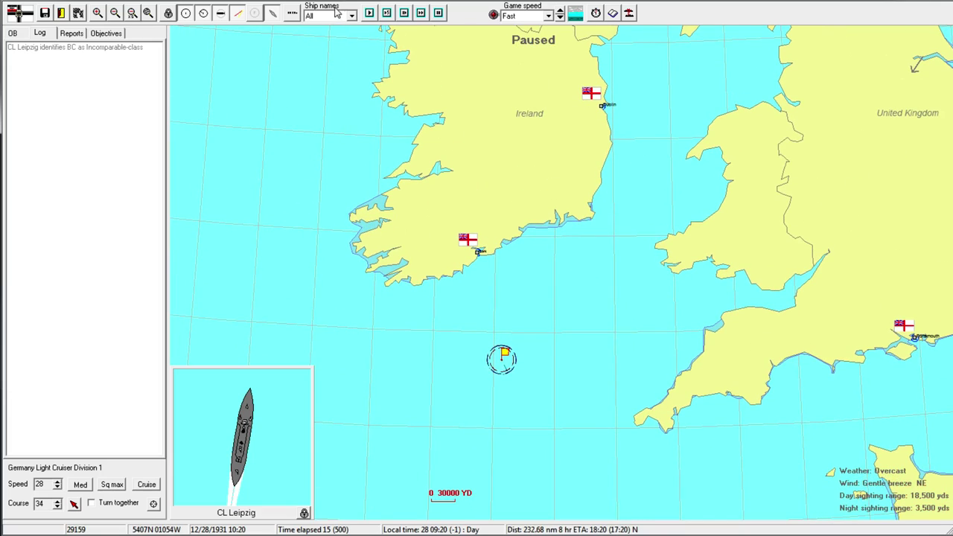
click(419, 13)
scroll(501, 390, up, 2)
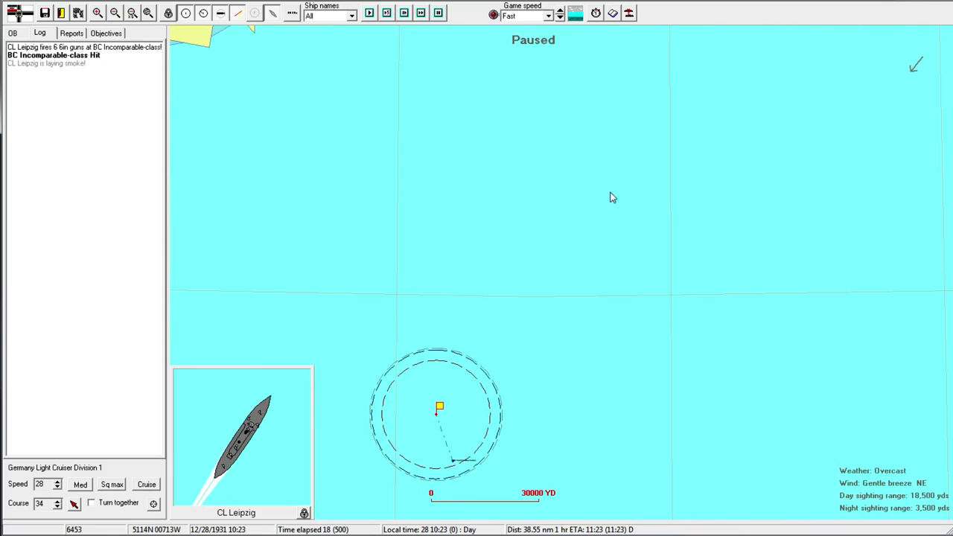
scroll(537, 253, up, 2)
scroll(473, 258, up, 1)
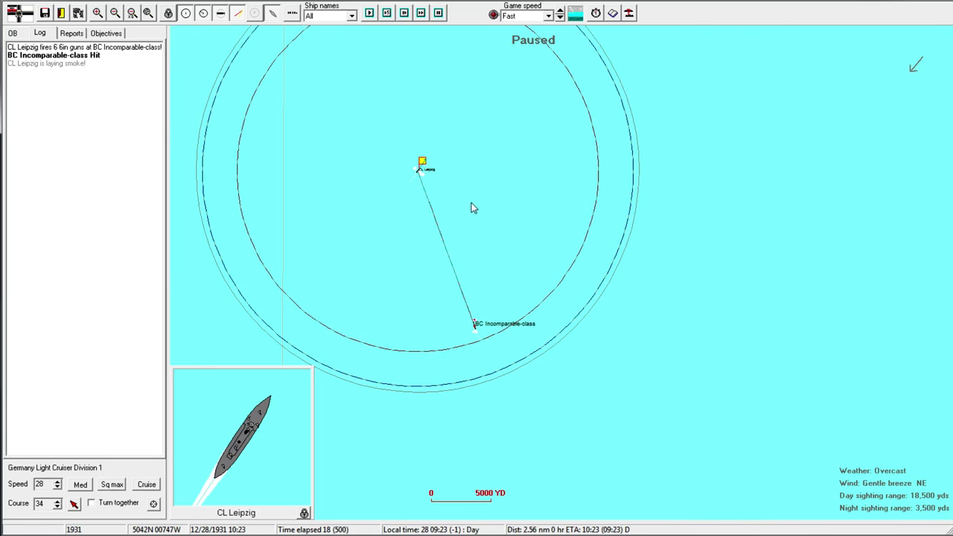
scroll(491, 224, up, 1)
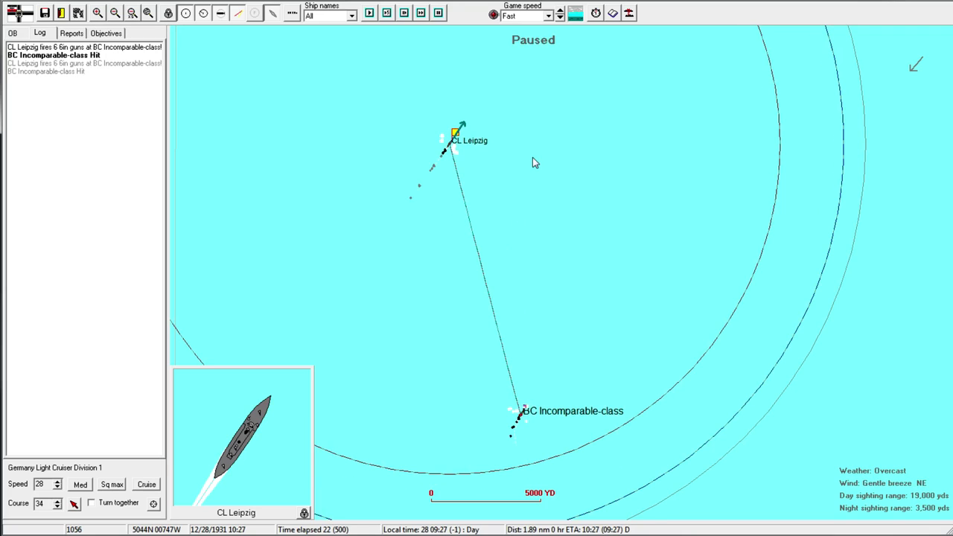
Check the battlecruiser's class details, then turn Leipzig due north
mouse_move(533, 162)
mouse_down()
mouse_move(559, 320)
mouse_move(556, 134)
mouse_up()
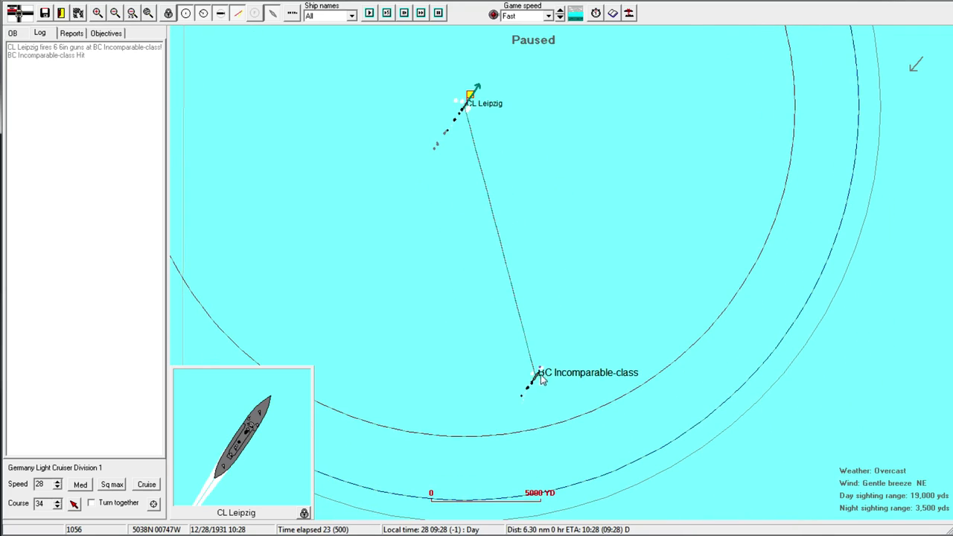
click(539, 380)
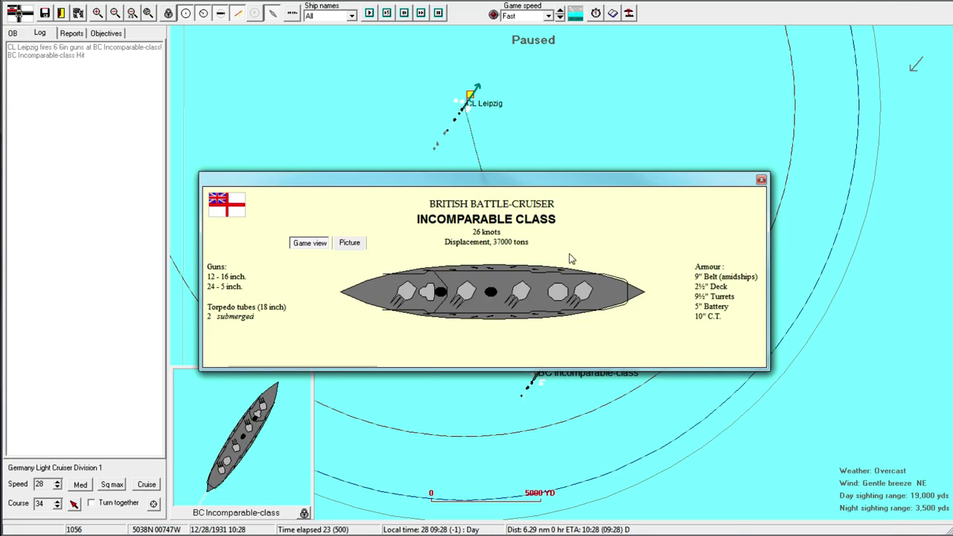
click(761, 181)
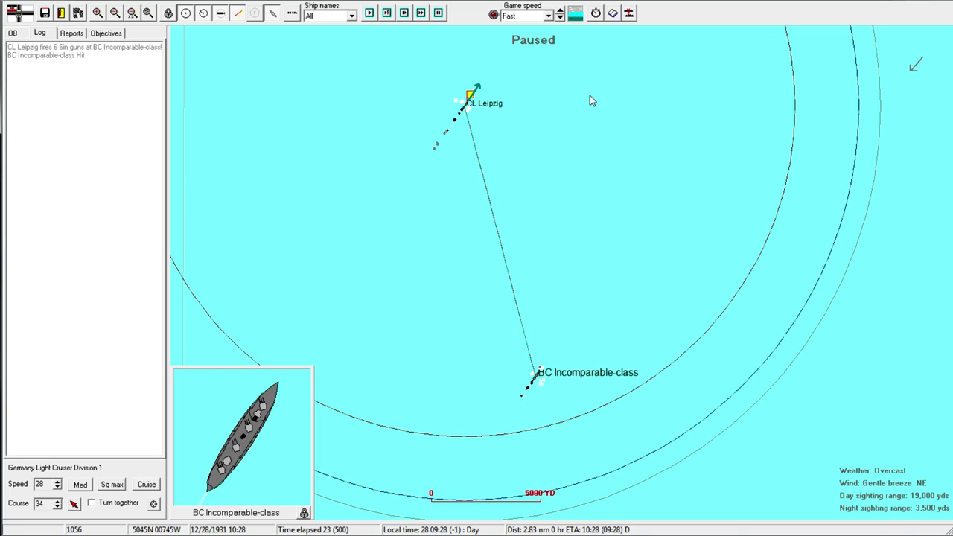
click(464, 72)
scroll(552, 258, down, 1)
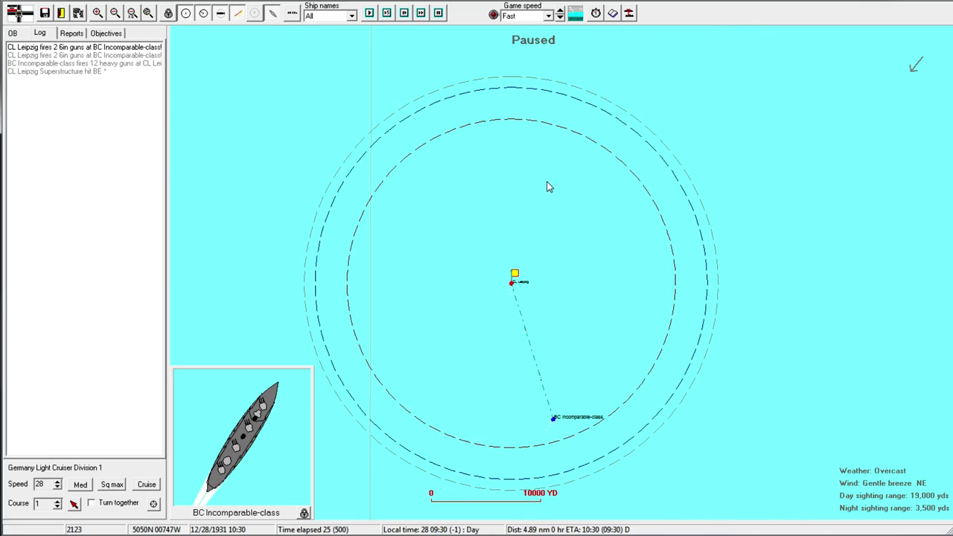
scroll(575, 405, up, 1)
scroll(534, 158, up, 1)
scroll(488, 317, up, 1)
View the Incomparable-class battlecruiser's details window and close it
double_click(476, 346)
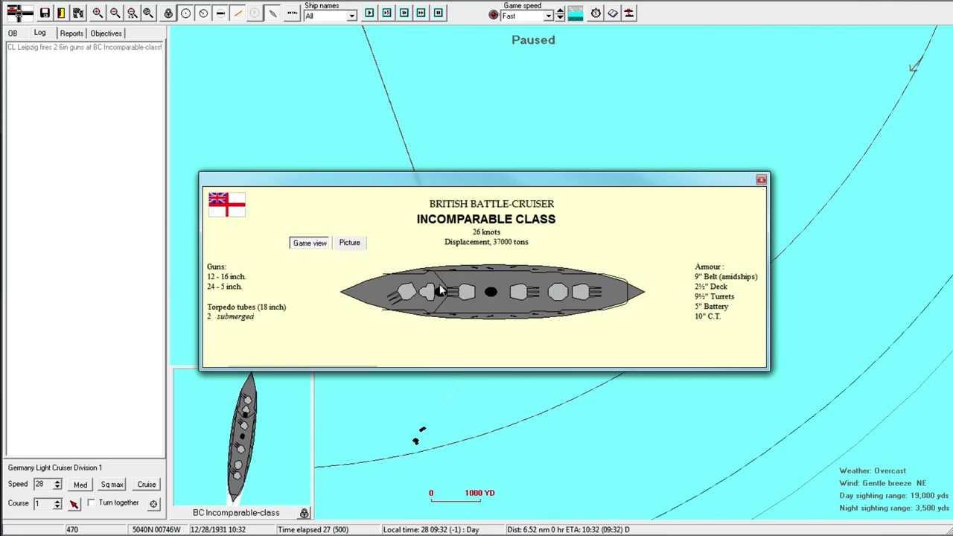
click(764, 179)
scroll(432, 198, down, 1)
scroll(540, 321, down, 1)
scroll(566, 240, down, 1)
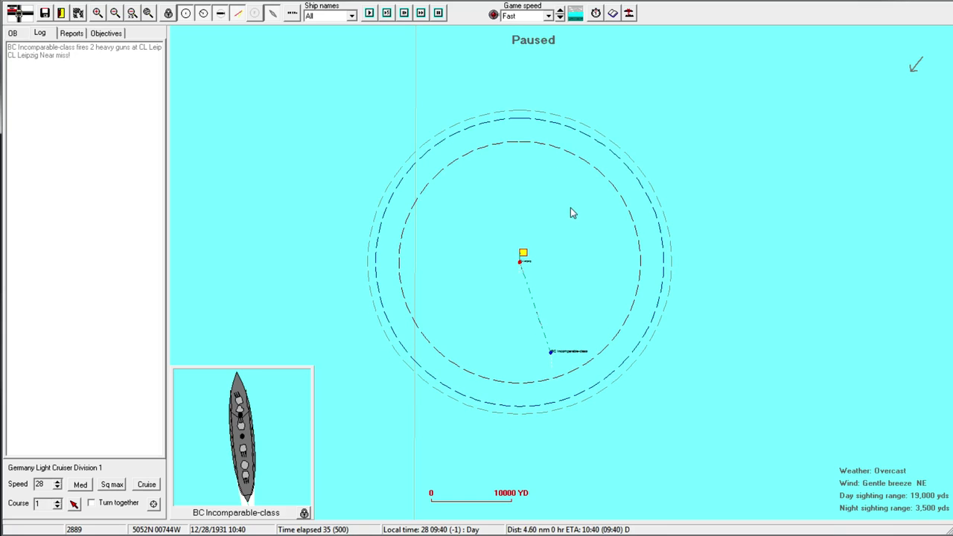
scroll(505, 239, up, 1)
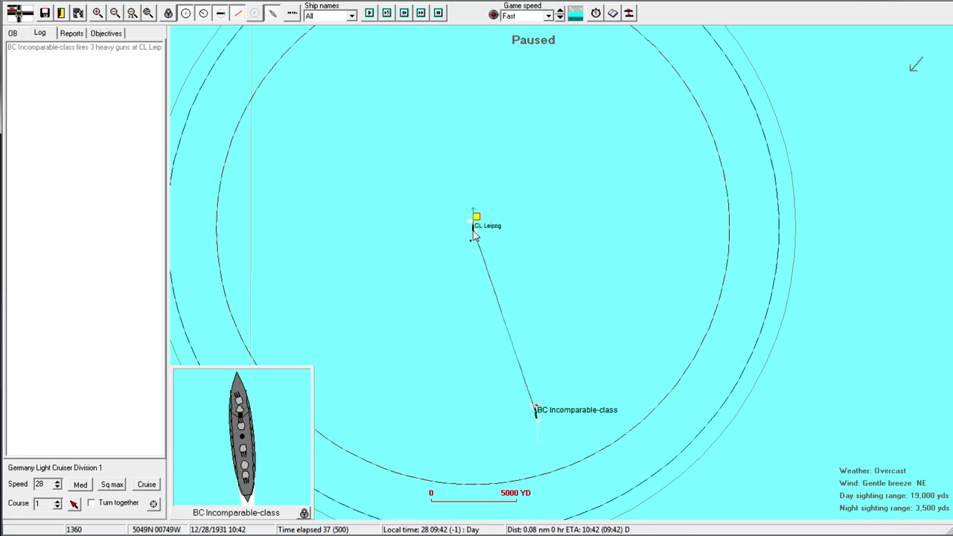
mouse_move(477, 108)
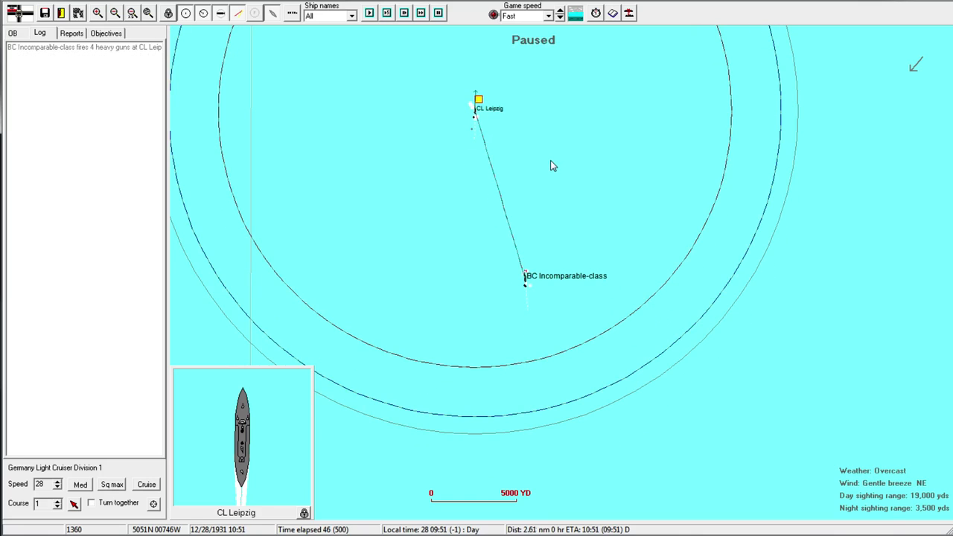
scroll(570, 276, down, 1)
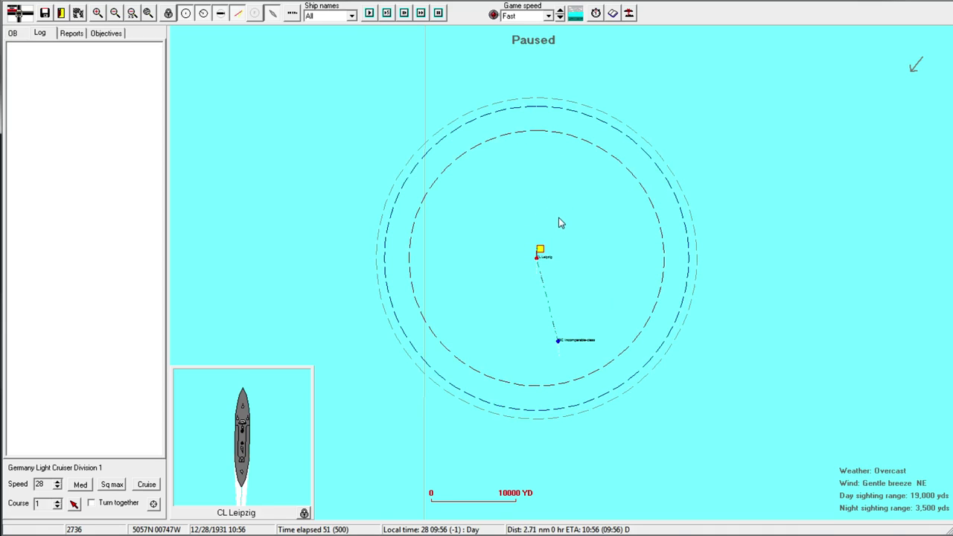
scroll(600, 244, down, 1)
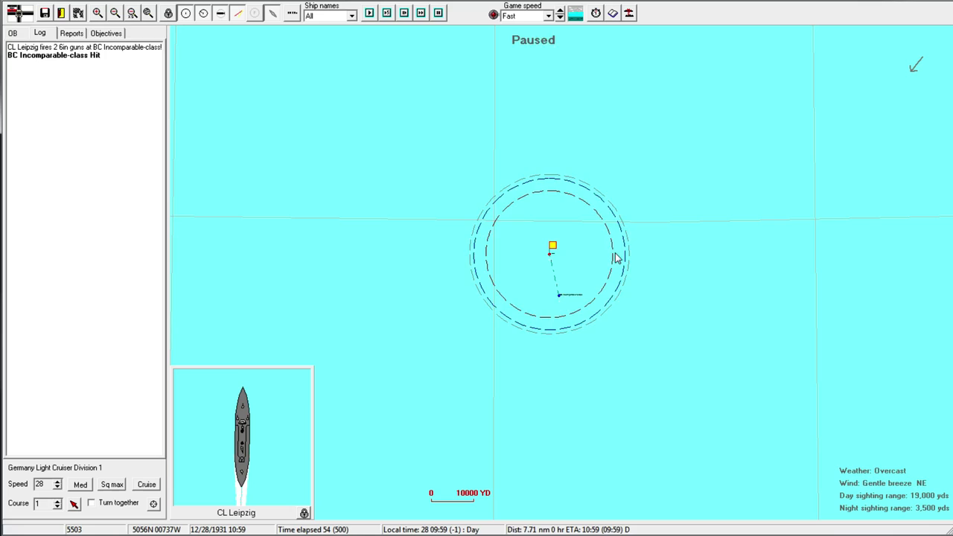
scroll(562, 248, up, 1)
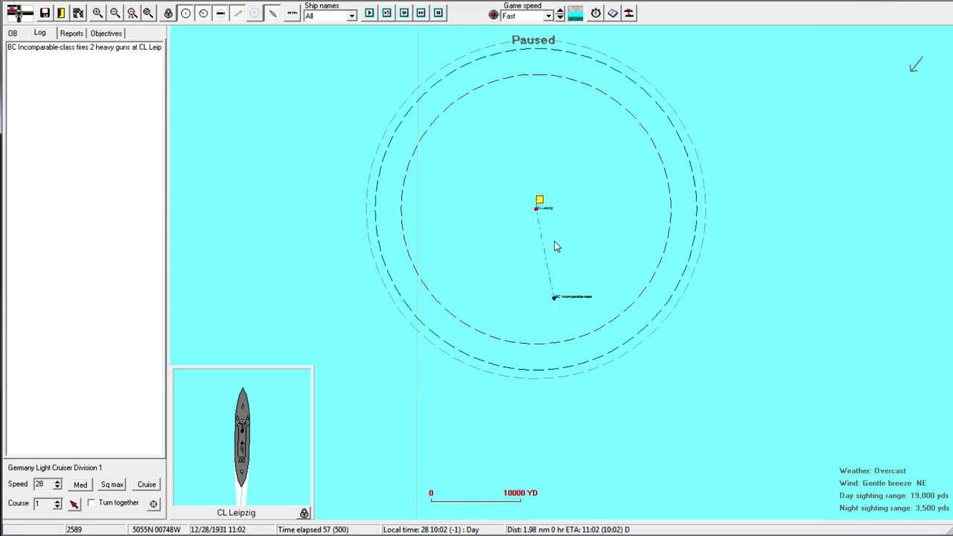
scroll(555, 245, up, 1)
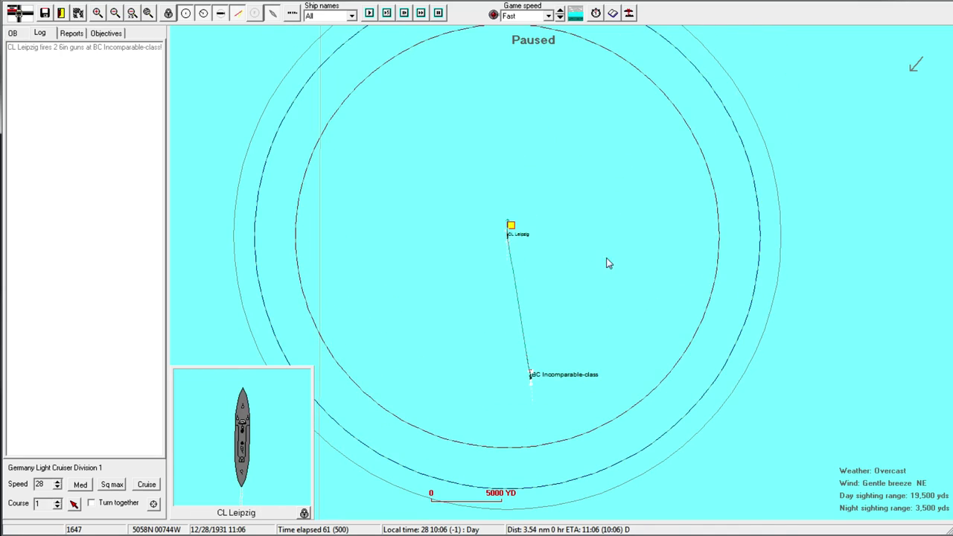
mouse_move(554, 297)
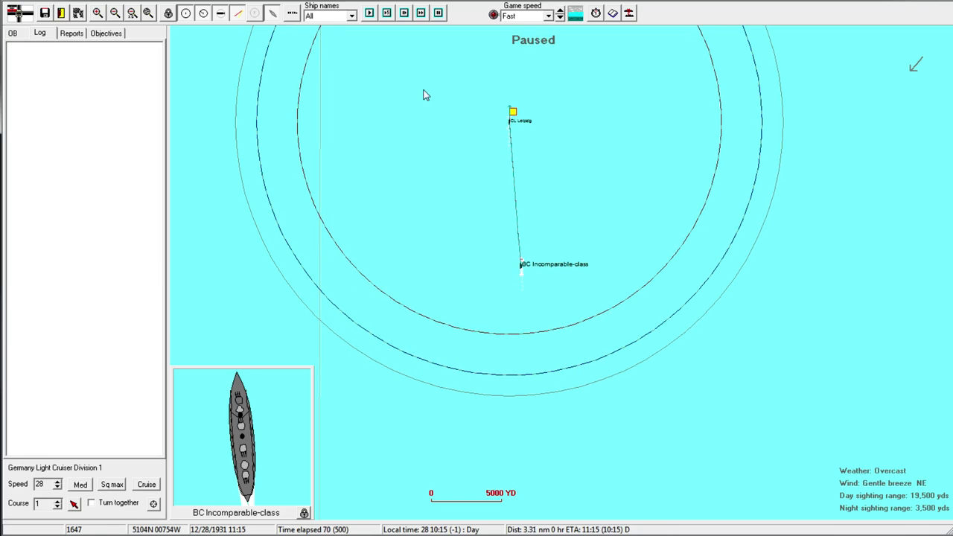
Centre on Leipzig, step the battle forward twice, then set it running continuously
click(512, 116)
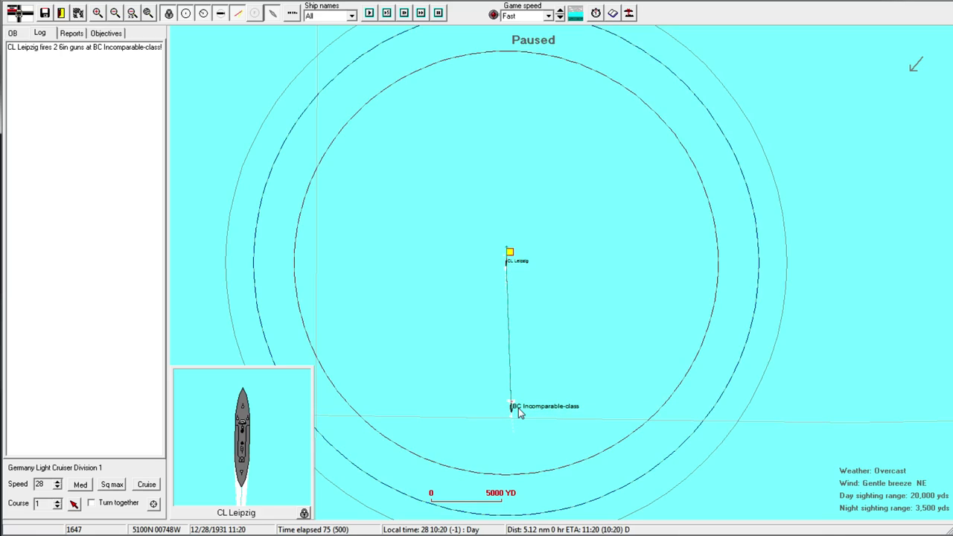
scroll(553, 361, down, 1)
scroll(553, 361, down, 2)
scroll(552, 357, up, 1)
scroll(552, 346, up, 1)
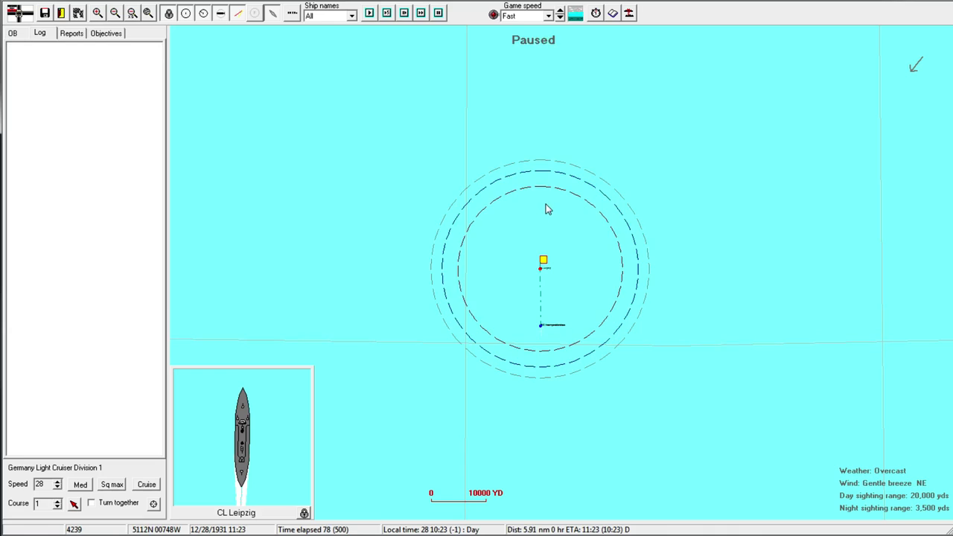
scroll(556, 254, up, 1)
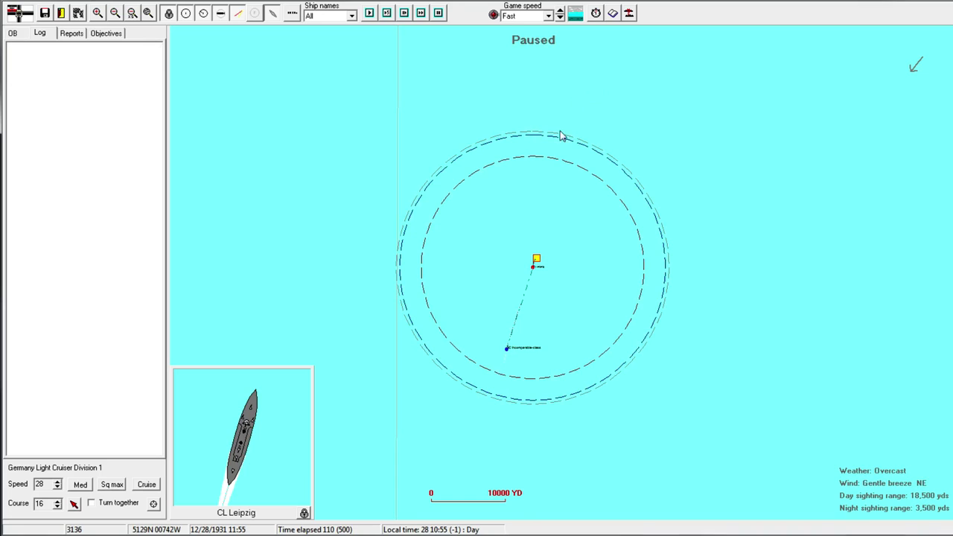
key(space)
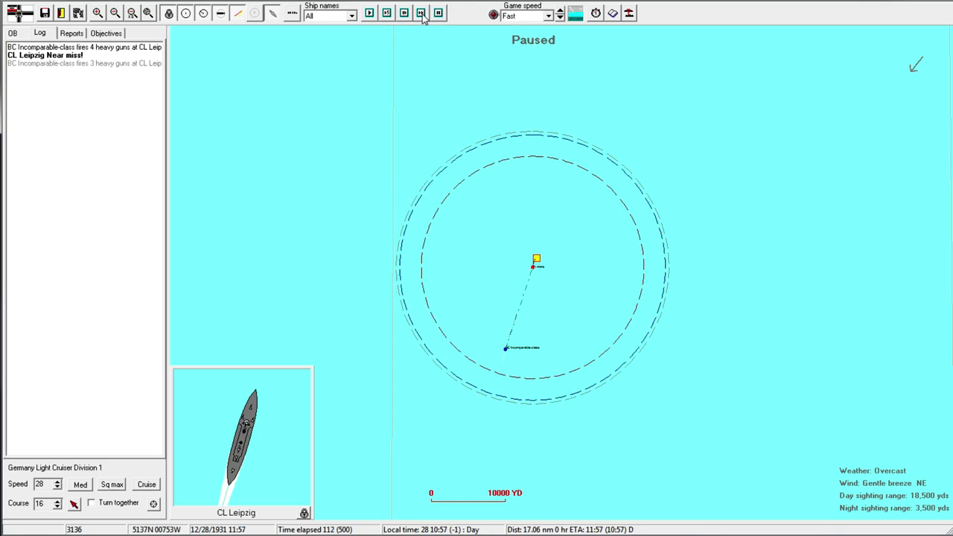
click(421, 14)
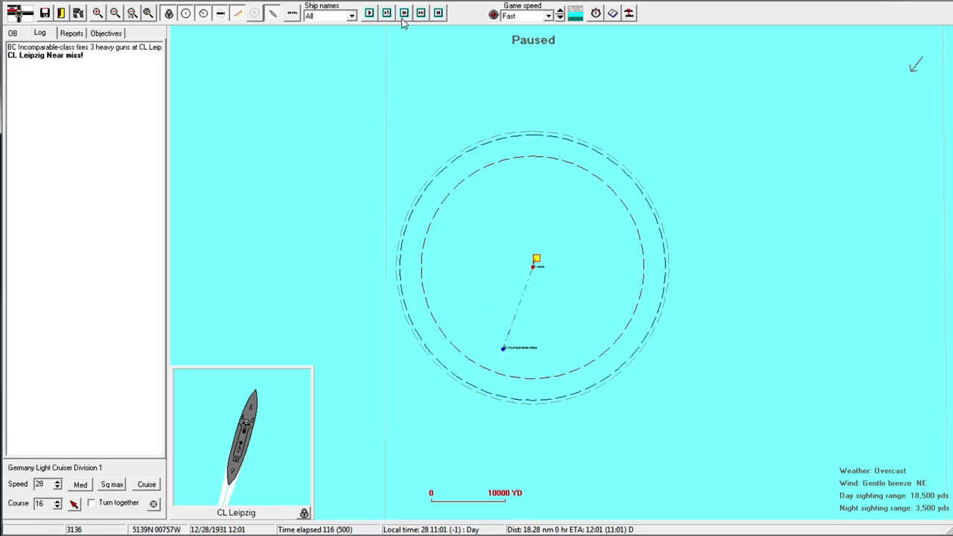
click(428, 14)
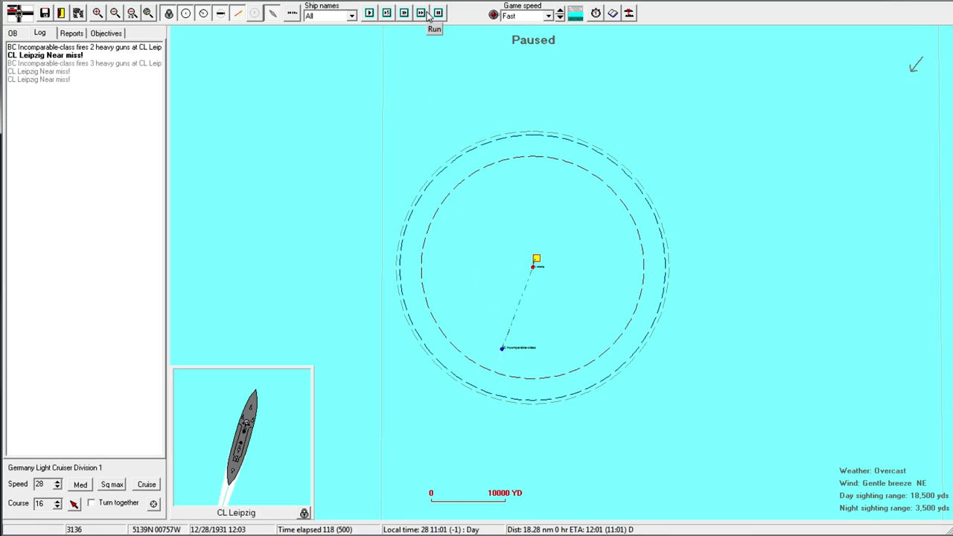
click(429, 16)
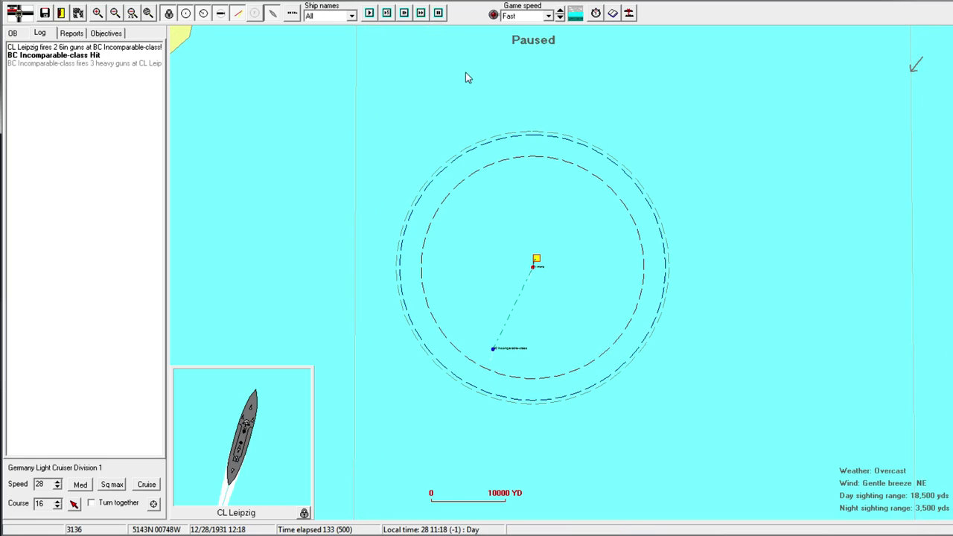
scroll(538, 266, up, 1)
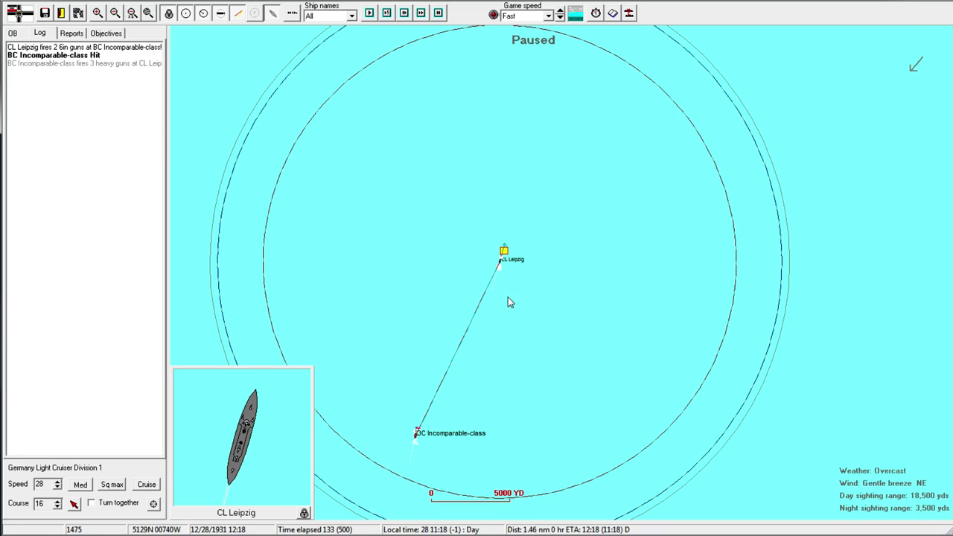
Check the Incomparable-class battlecruiser's specifications, then set Leipzig on course about 22
right_click(491, 352)
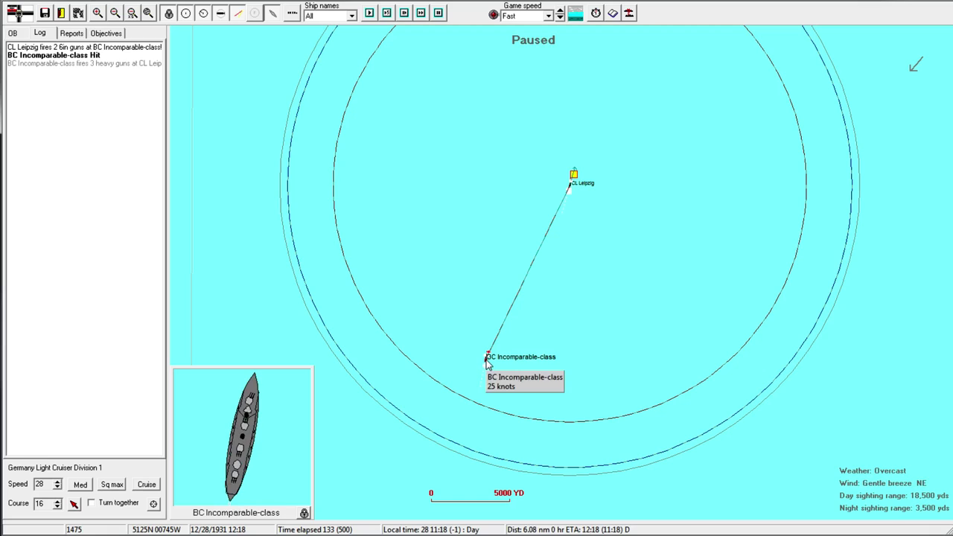
scroll(537, 330, down, 1)
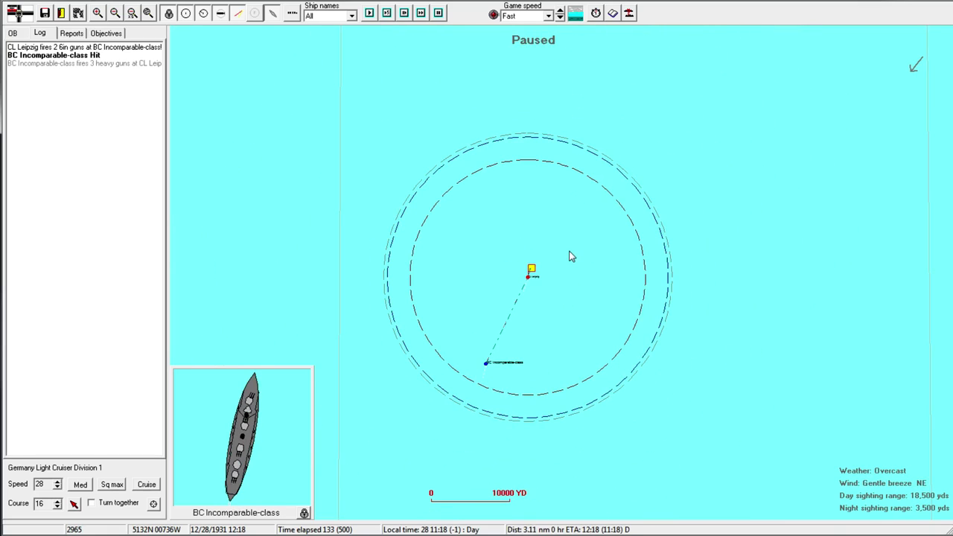
double_click(486, 366)
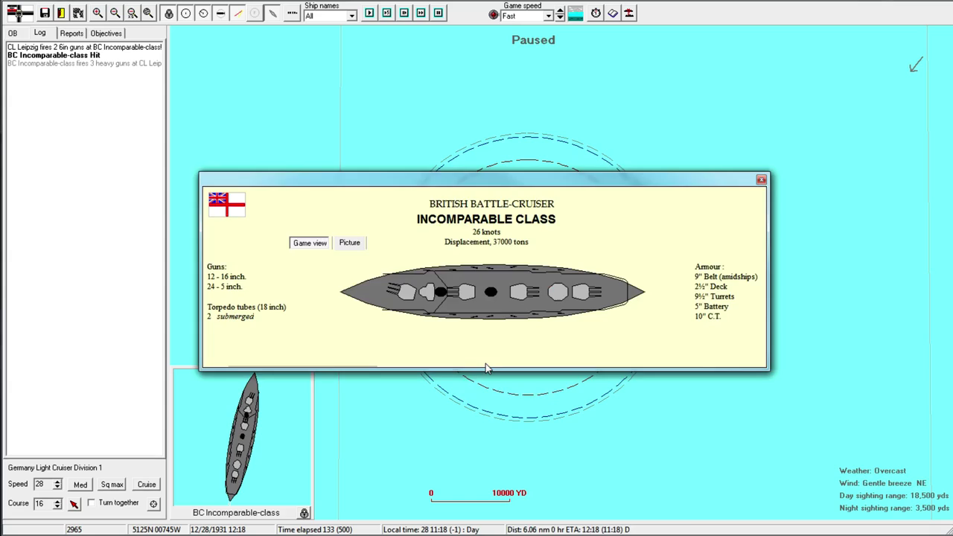
click(761, 180)
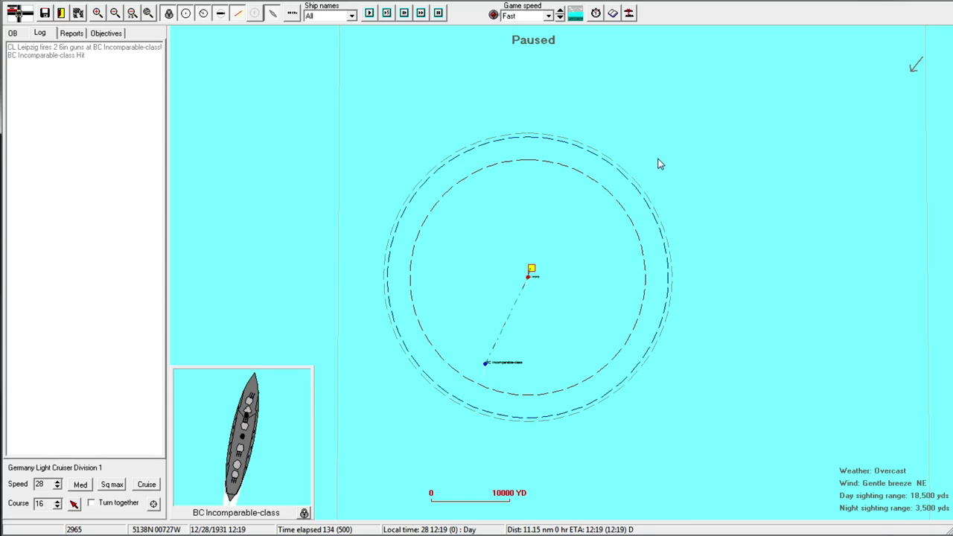
click(596, 88)
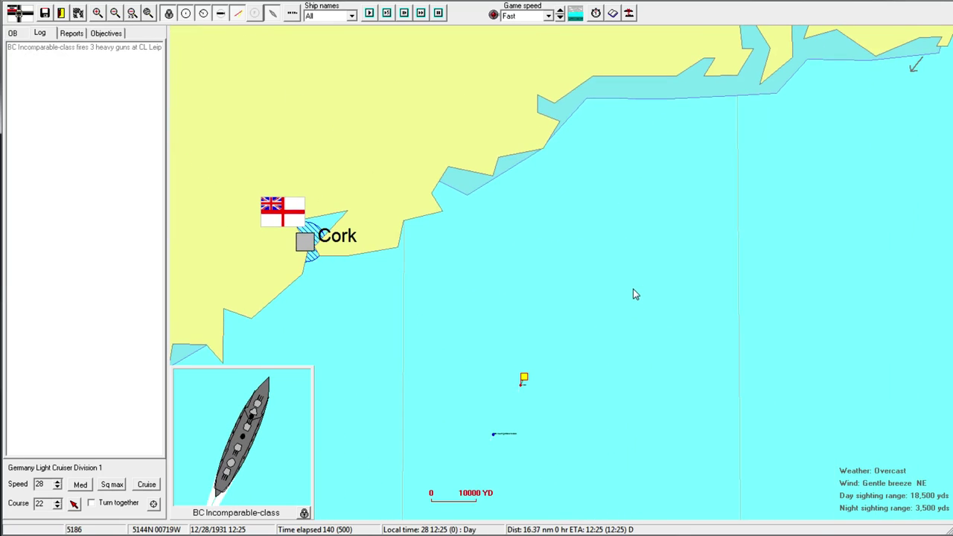
Steer Leipzig northeast, dismiss the flooding and flotation warnings, and check the battlecruiser's details
click(823, 84)
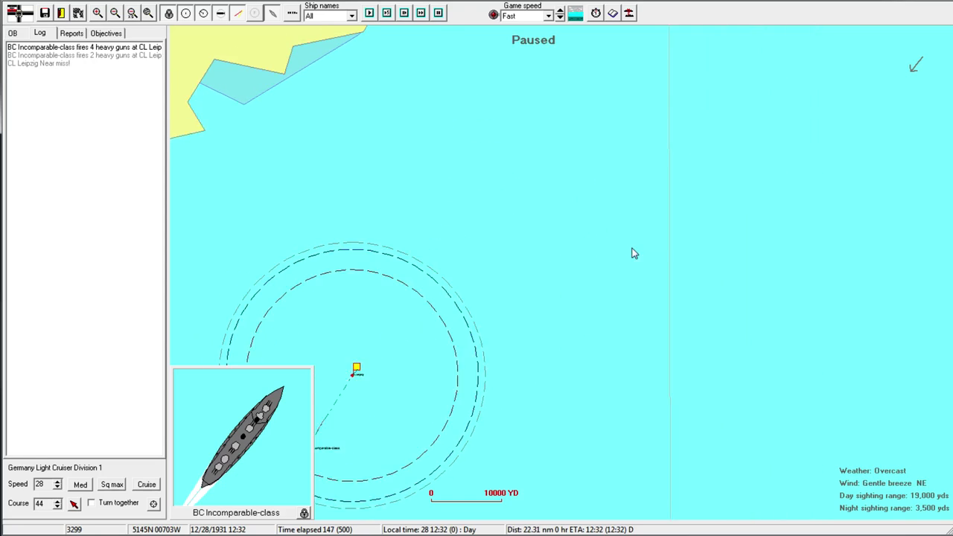
scroll(648, 190, down, 1)
scroll(667, 200, down, 1)
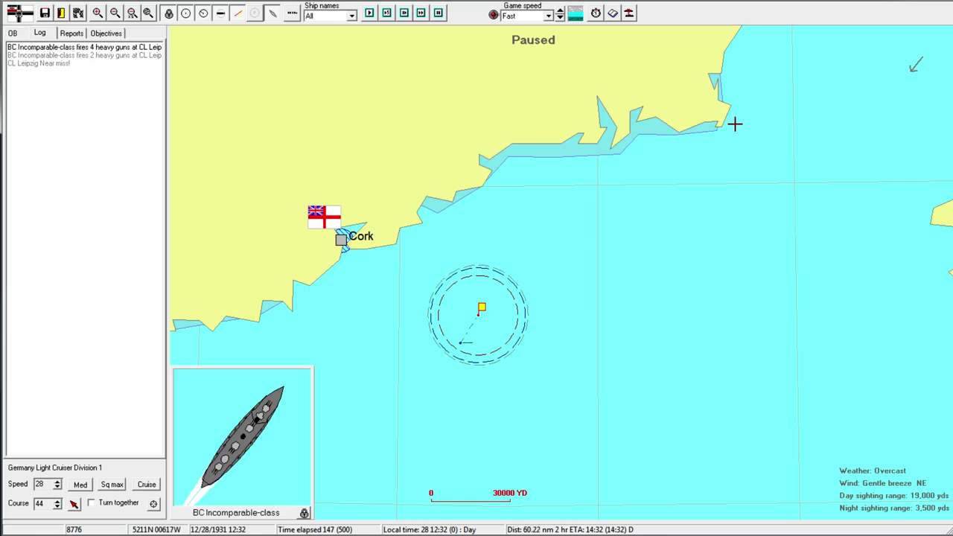
scroll(556, 305, up, 1)
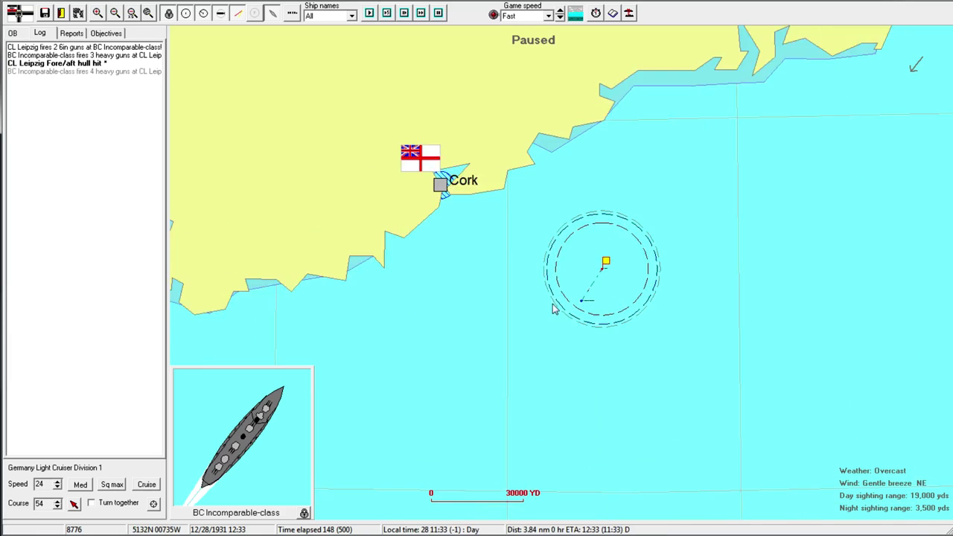
scroll(520, 286, up, 2)
scroll(511, 268, up, 1)
scroll(564, 235, up, 1)
mouse_move(550, 177)
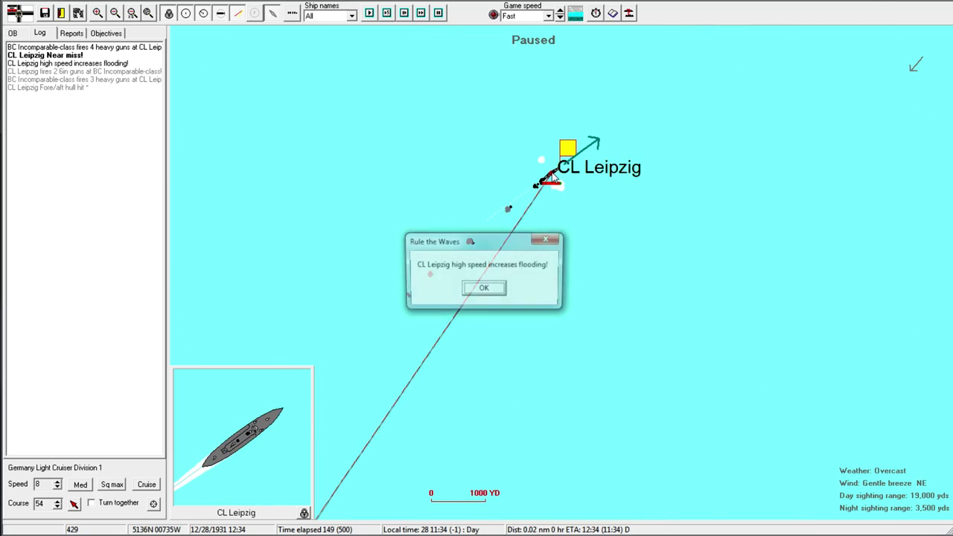
click(485, 290)
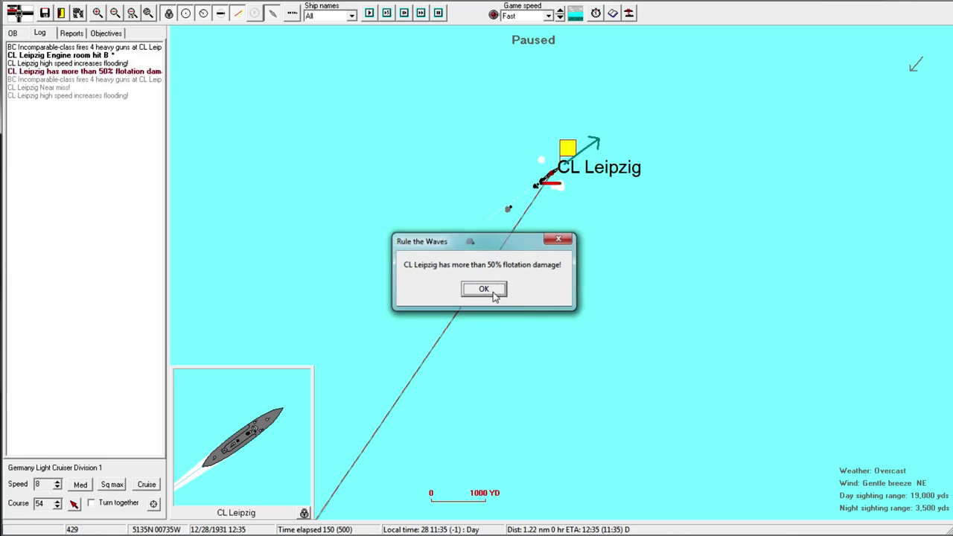
click(486, 291)
scroll(521, 320, down, 2)
scroll(495, 372, up, 1)
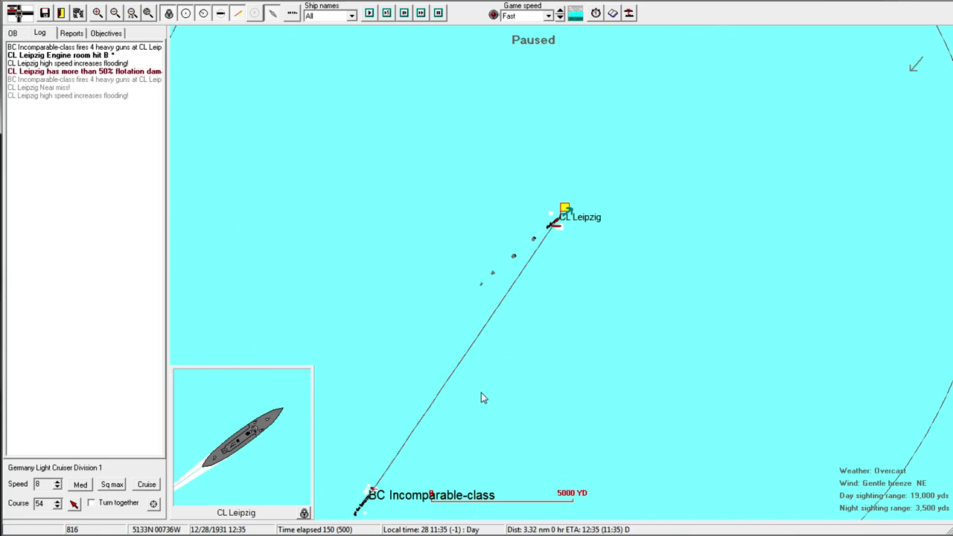
double_click(464, 316)
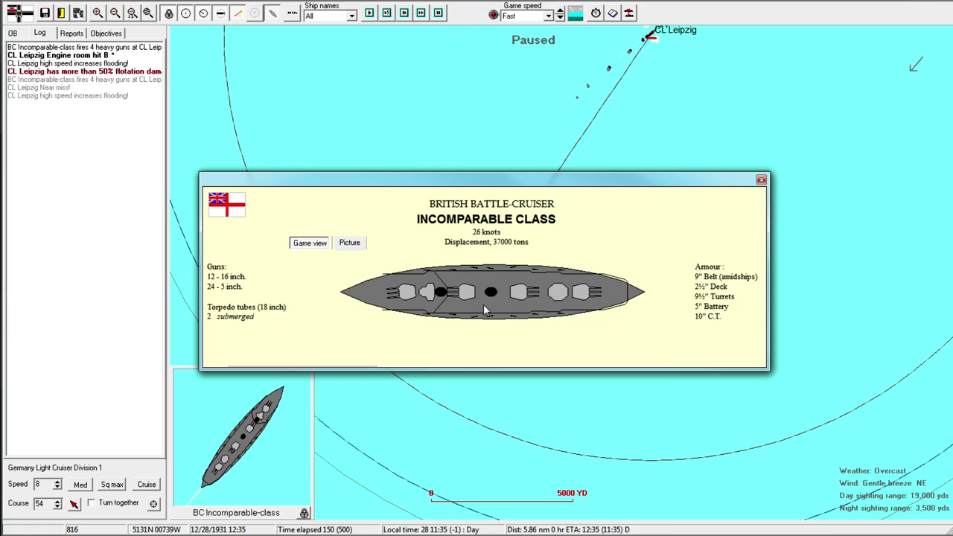
click(762, 181)
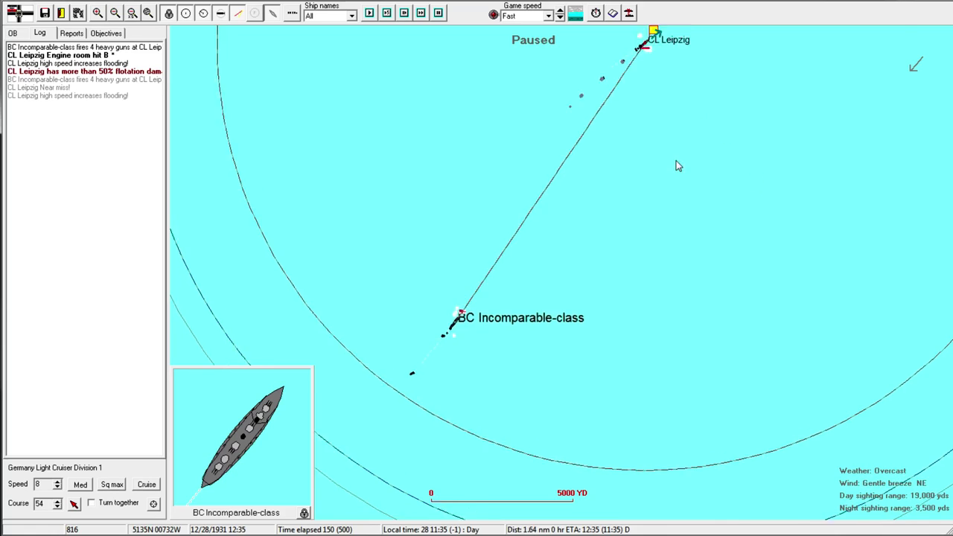
Turn Leipzig southeast, confirm division settings, and acknowledge her sinking and the scenario's end
right_click(607, 297)
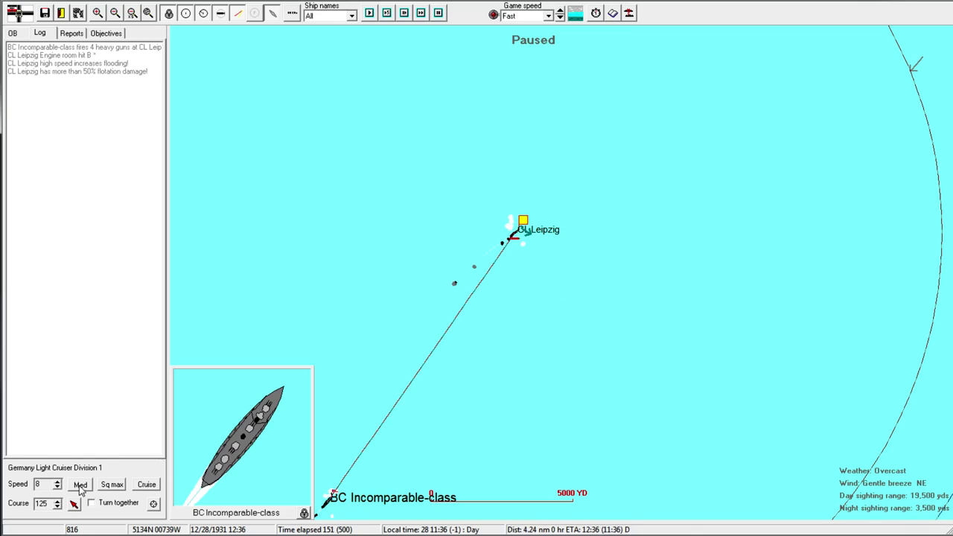
double_click(522, 225)
click(659, 415)
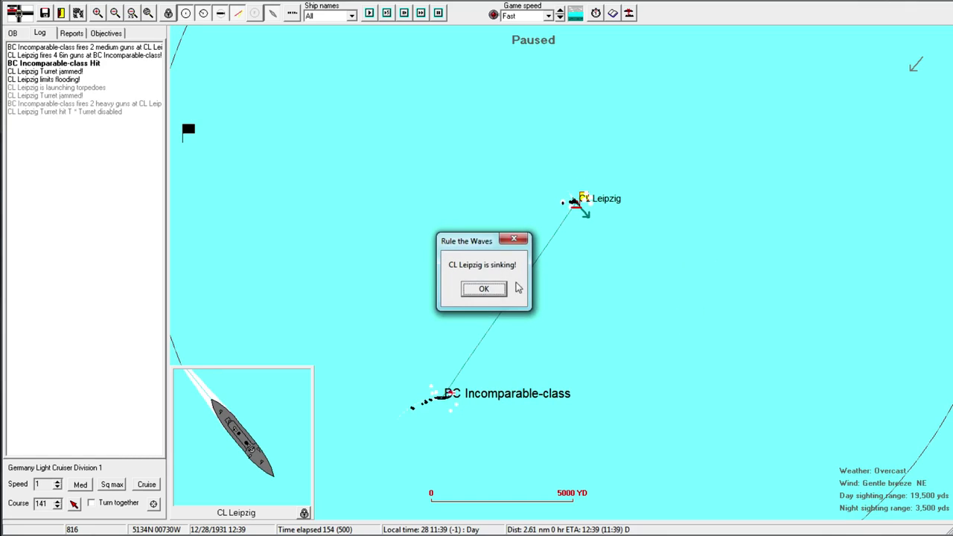
key(Return)
click(488, 292)
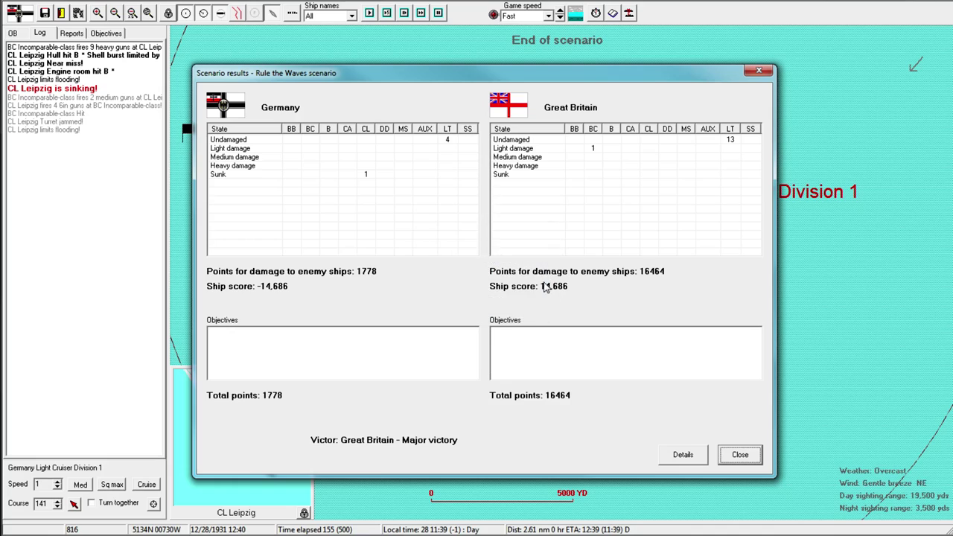
Leave the finished Leipzig scenario, dismissing the enemy-victory report and December turn messages
click(736, 454)
scroll(477, 237, down, 1)
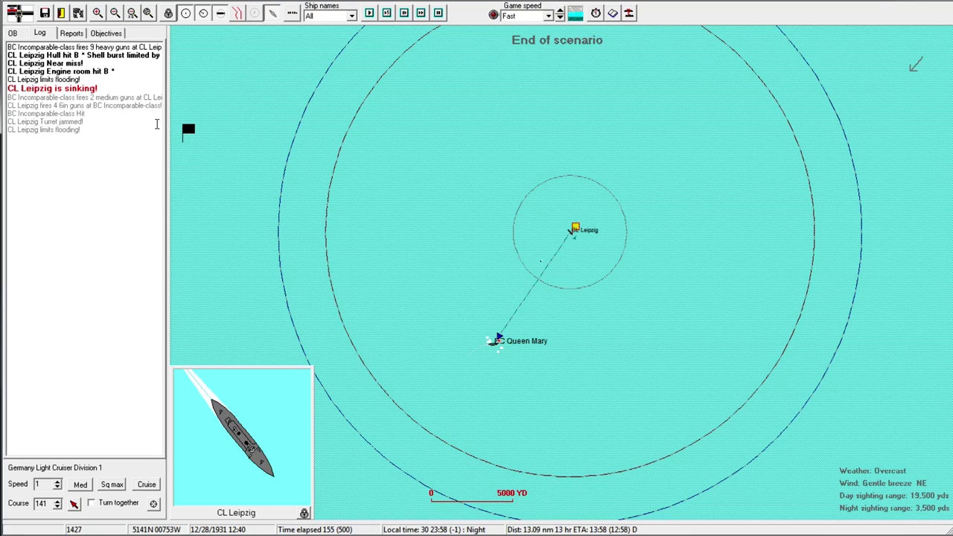
click(63, 12)
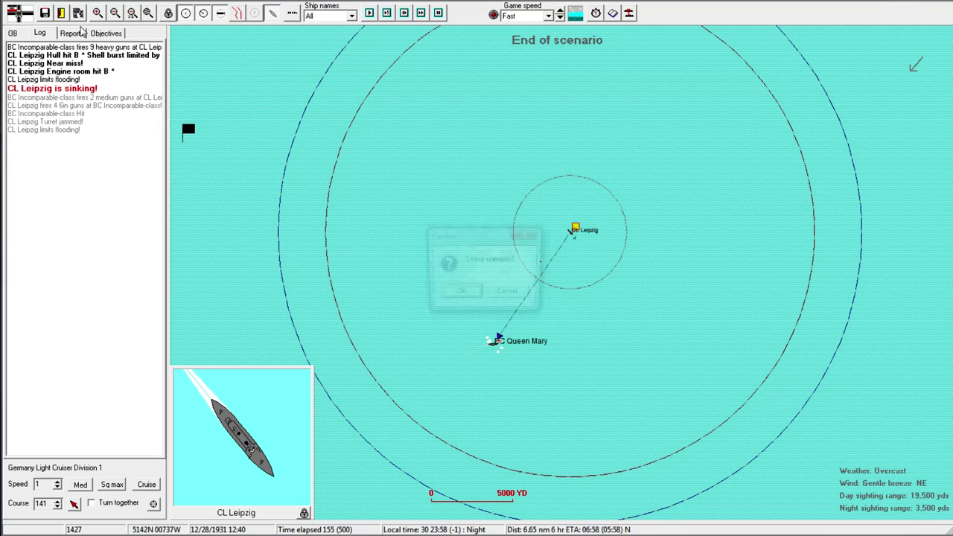
click(467, 298)
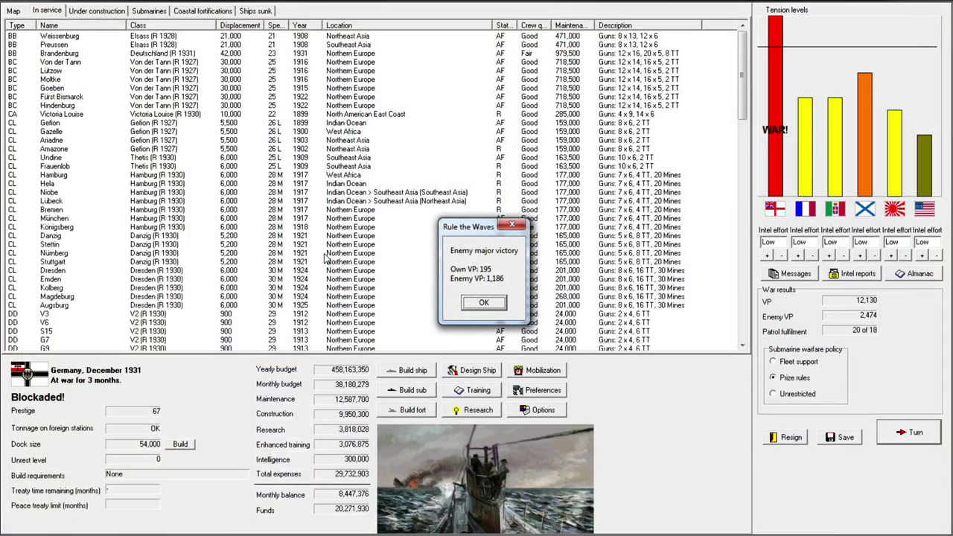
click(486, 304)
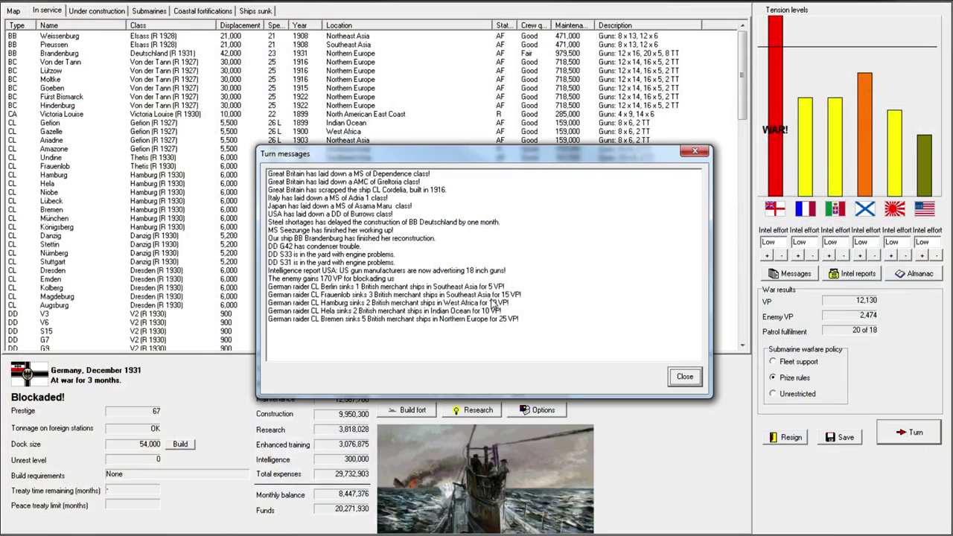
click(685, 377)
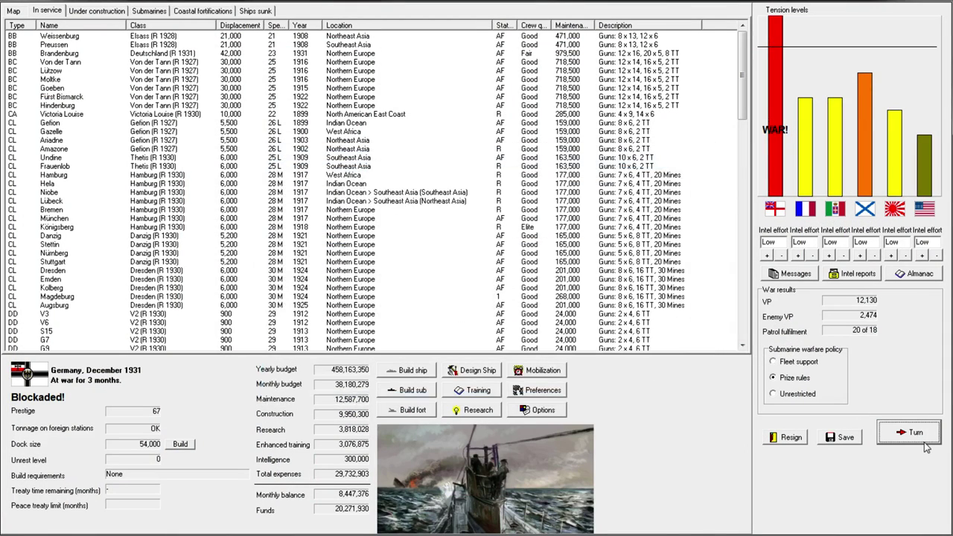
Resume construction of battleships Braunschweig, Wettin and Lothringen in the Under construction list
click(433, 245)
click(103, 12)
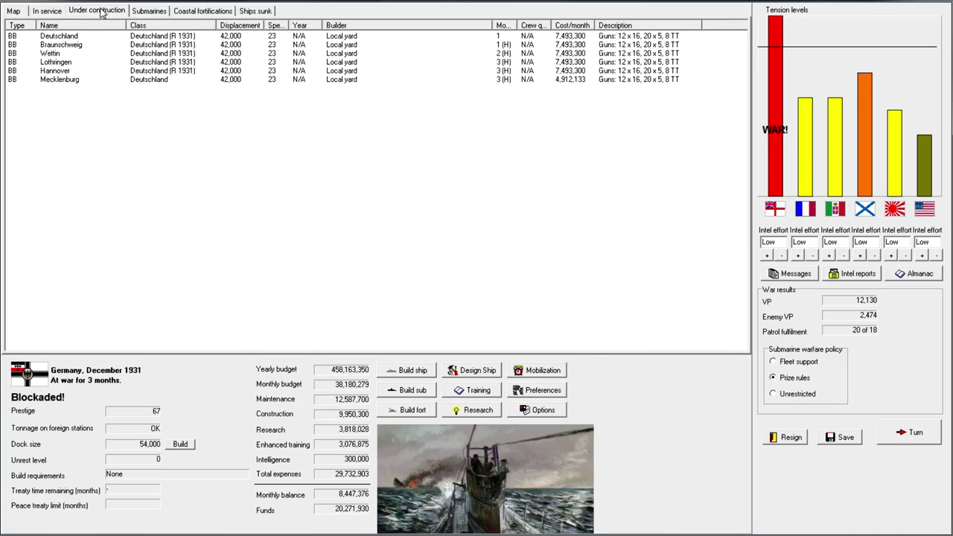
click(236, 45)
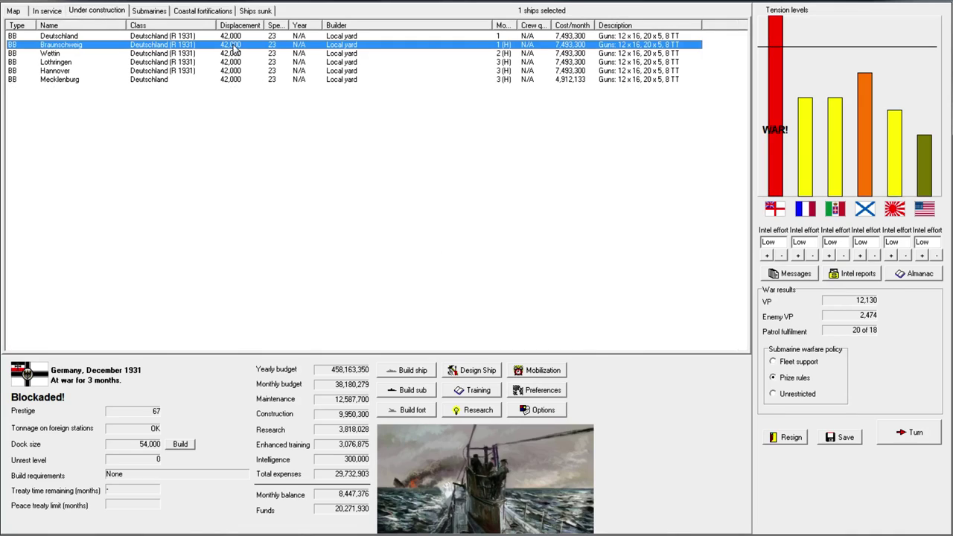
right_click(235, 46)
click(282, 65)
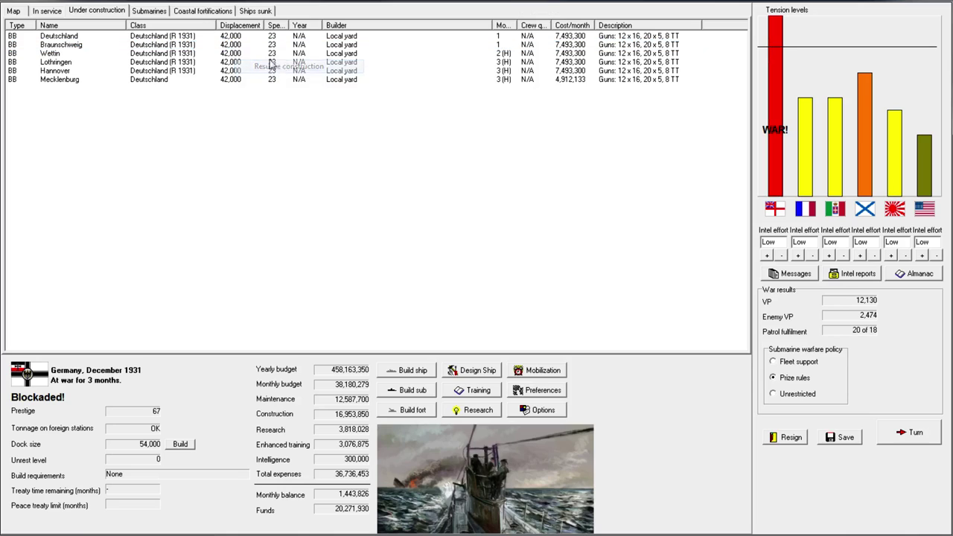
right_click(231, 53)
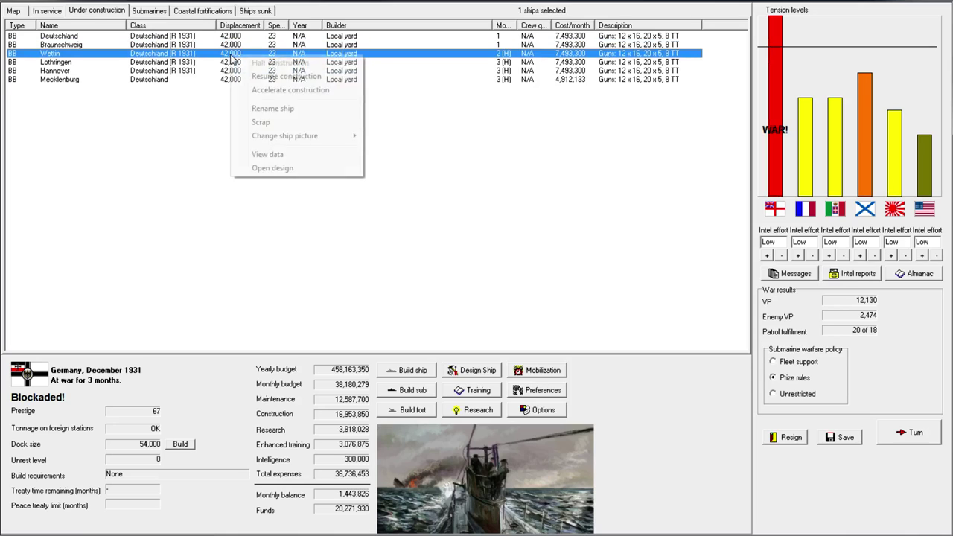
click(277, 77)
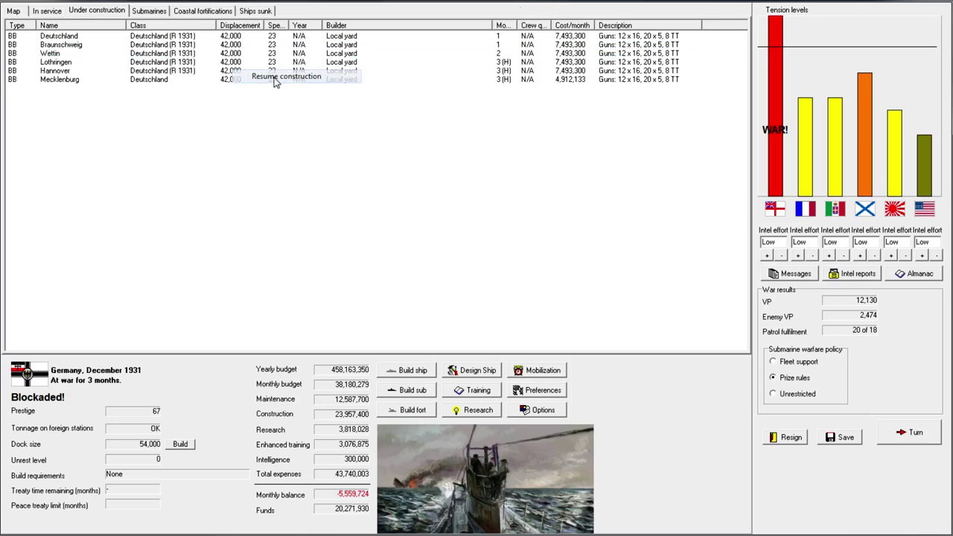
right_click(233, 62)
click(281, 82)
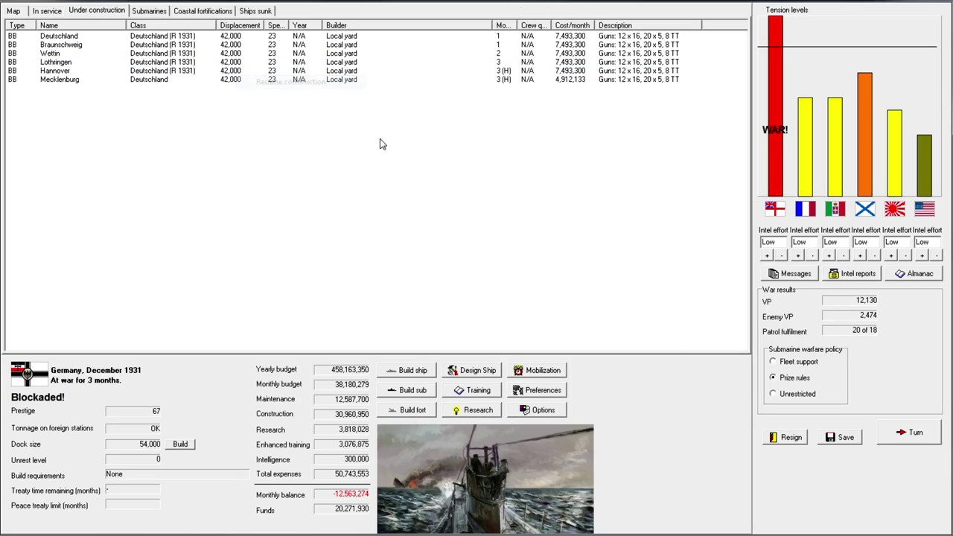
End the month, answering the Mecklenburg fire-control question and both reconstruction reports
click(43, 10)
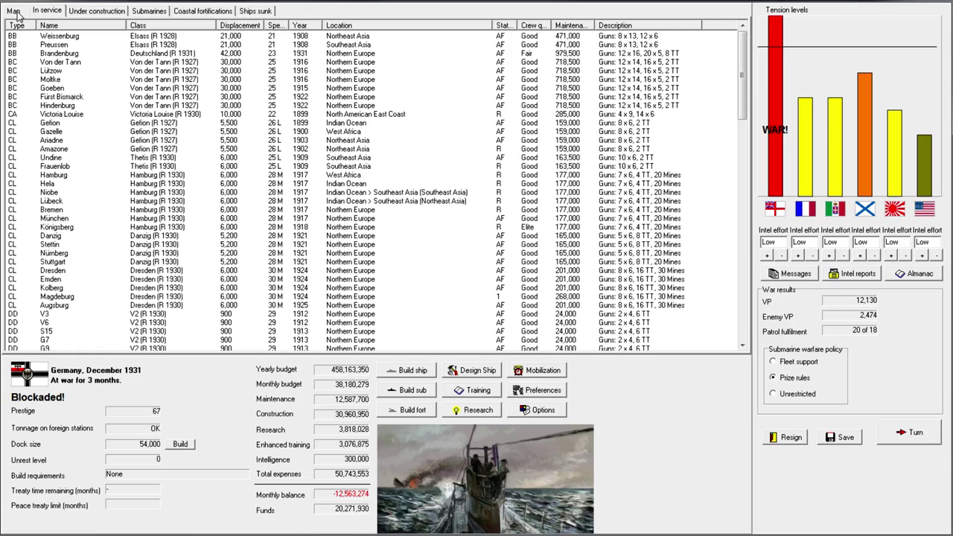
click(909, 433)
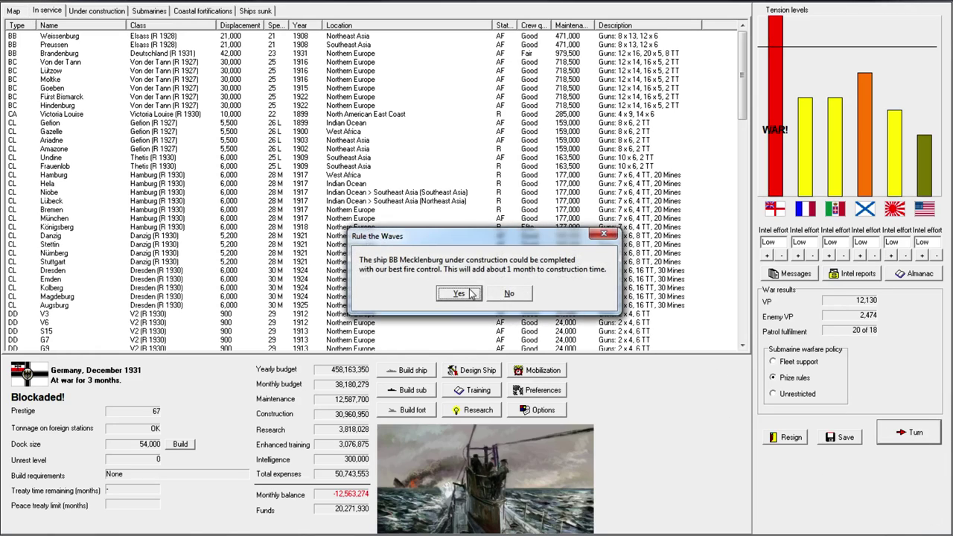
click(511, 295)
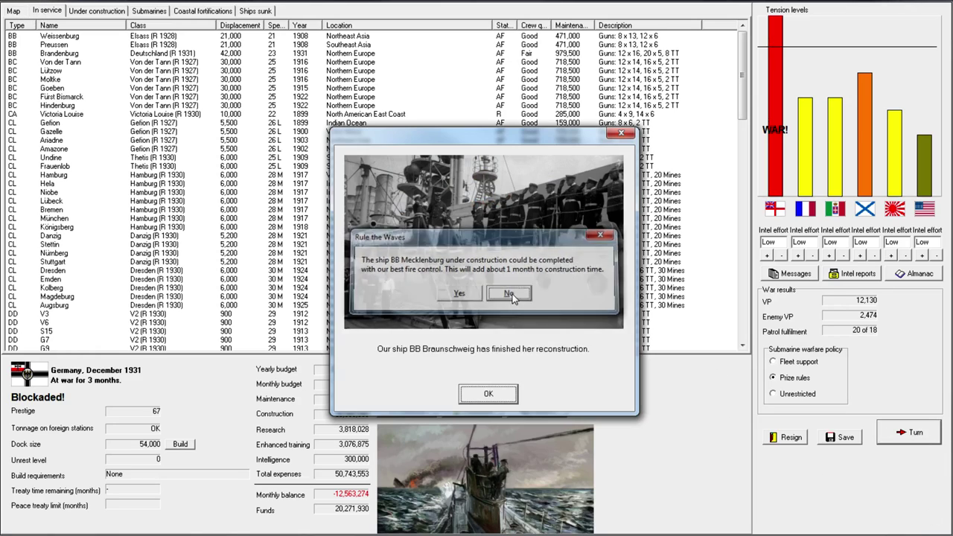
click(489, 397)
click(488, 396)
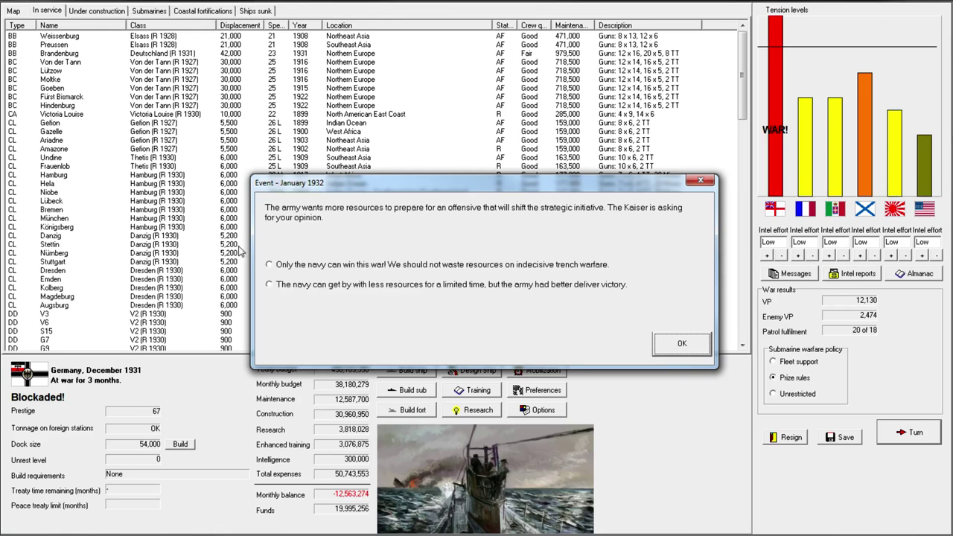
Side with the navy in the January 1932 army-resources event and dismiss the scientists message
click(346, 269)
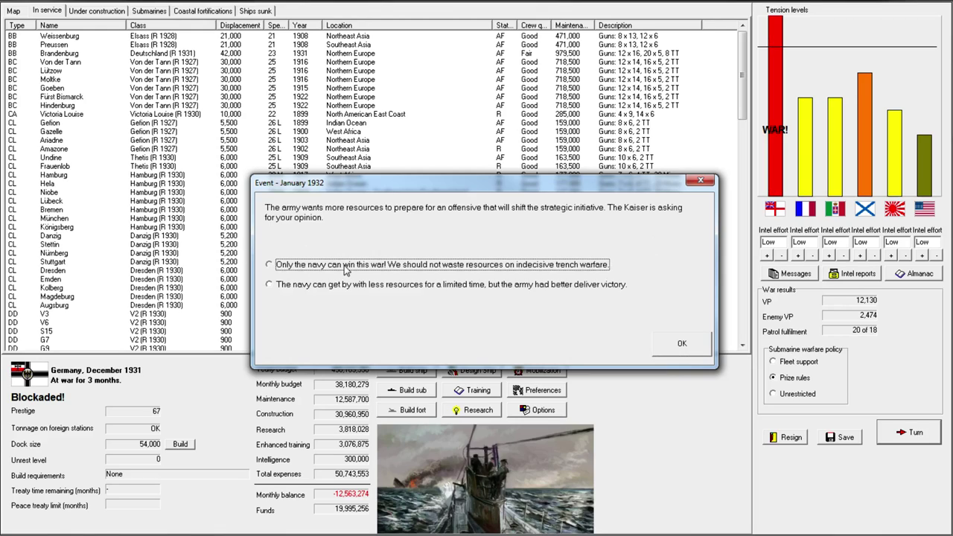
click(684, 354)
click(533, 393)
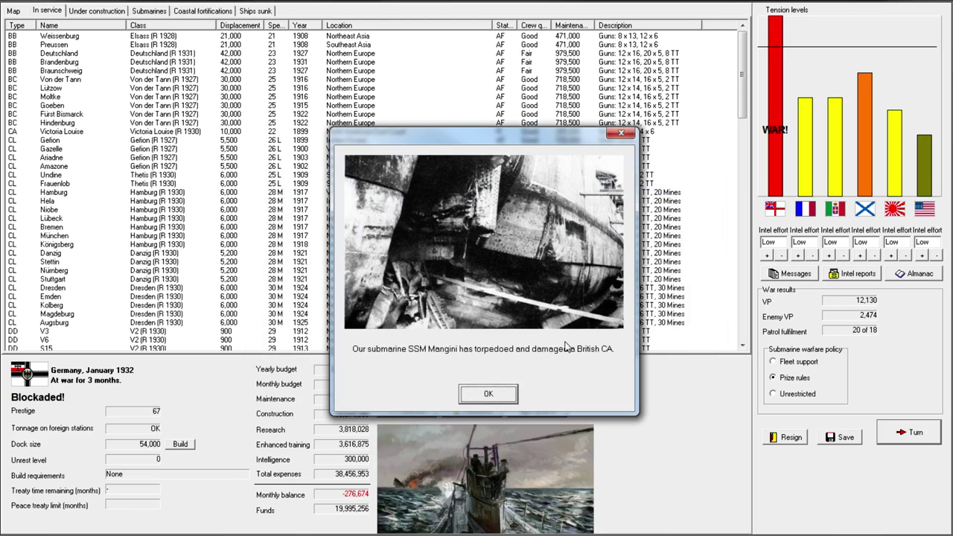
Acknowledge the submarine and raider reports for Victoria Louise, Lübeck, Bremen and Königsberg
click(497, 399)
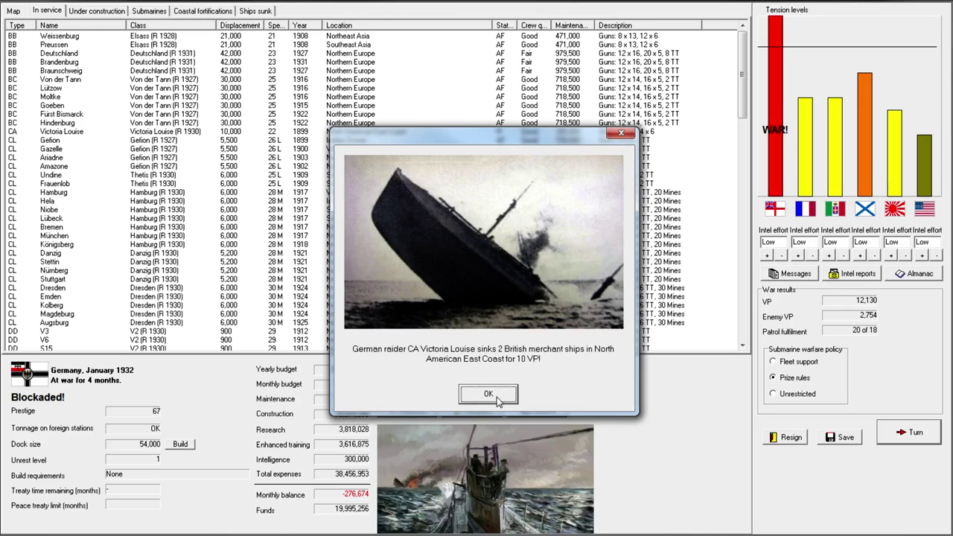
click(494, 400)
click(492, 401)
click(494, 402)
click(496, 403)
click(495, 400)
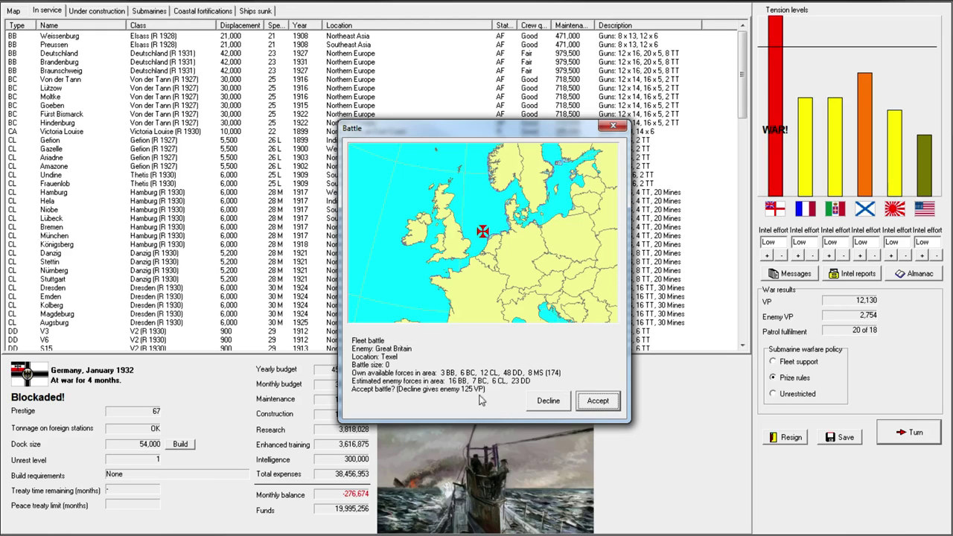
Accept the Texel battle, dismiss the unknown-ship sighting, and open battleship Brandenburg's details
click(598, 402)
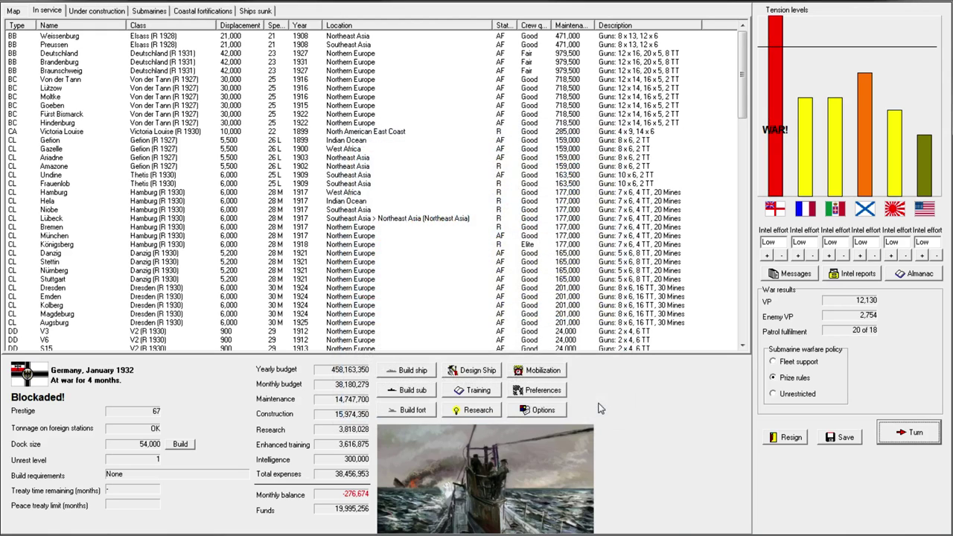
click(498, 290)
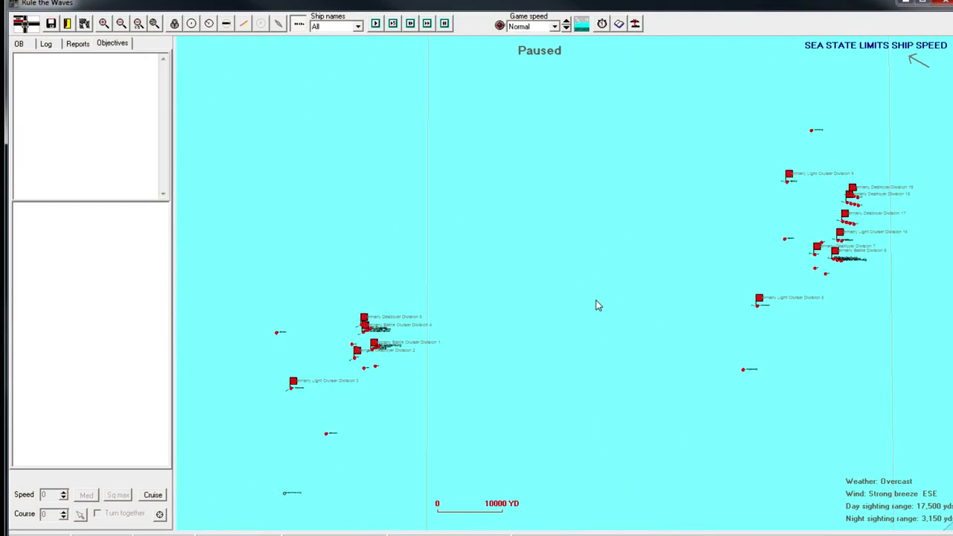
scroll(539, 347, up, 1)
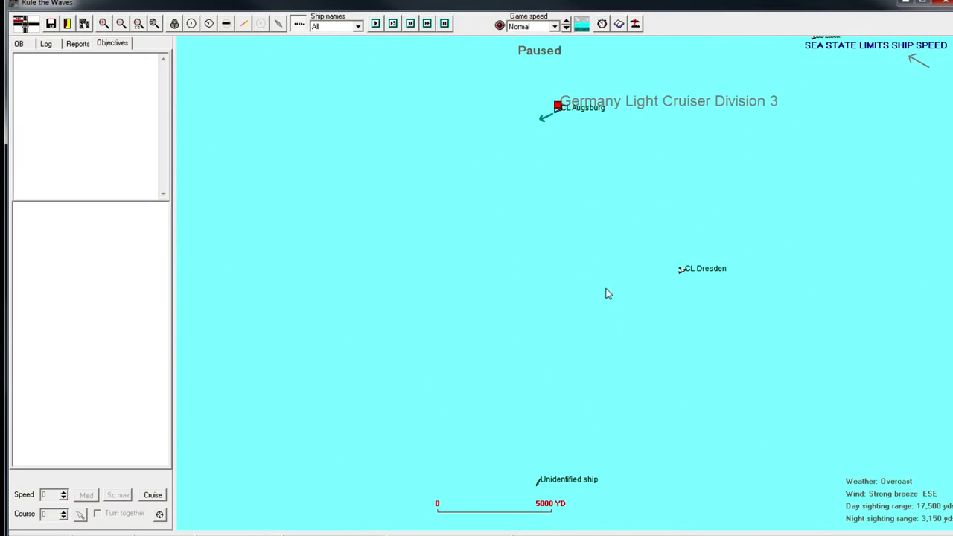
scroll(564, 481, down, 1)
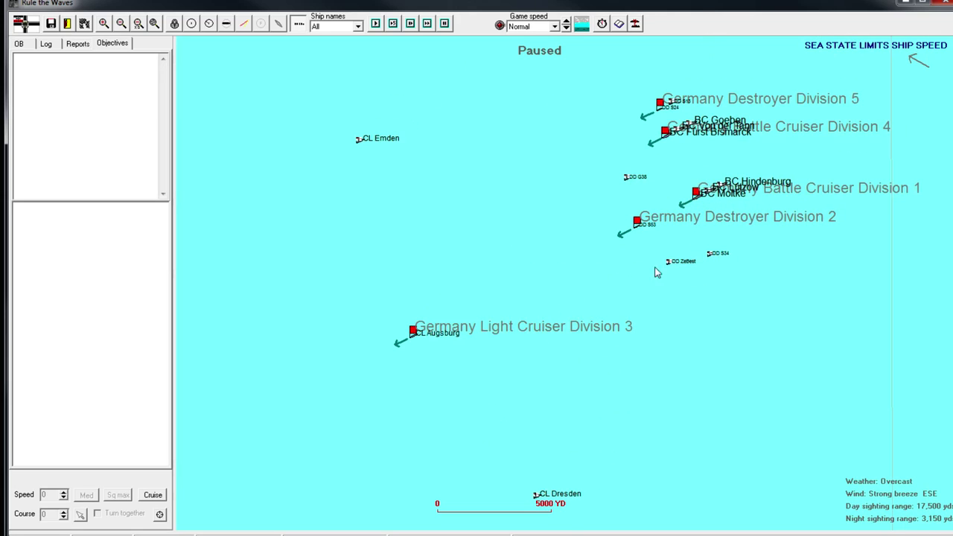
scroll(692, 213, up, 1)
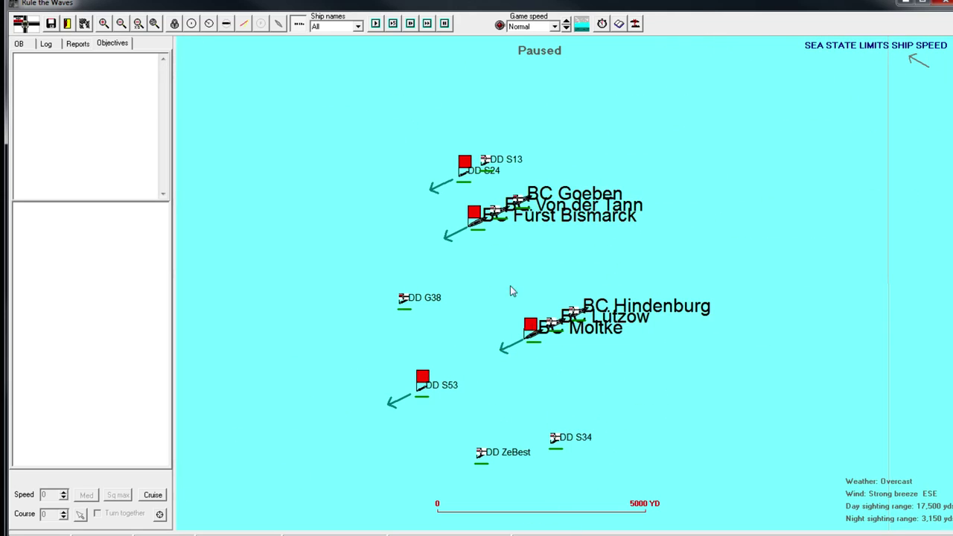
scroll(496, 294, down, 1)
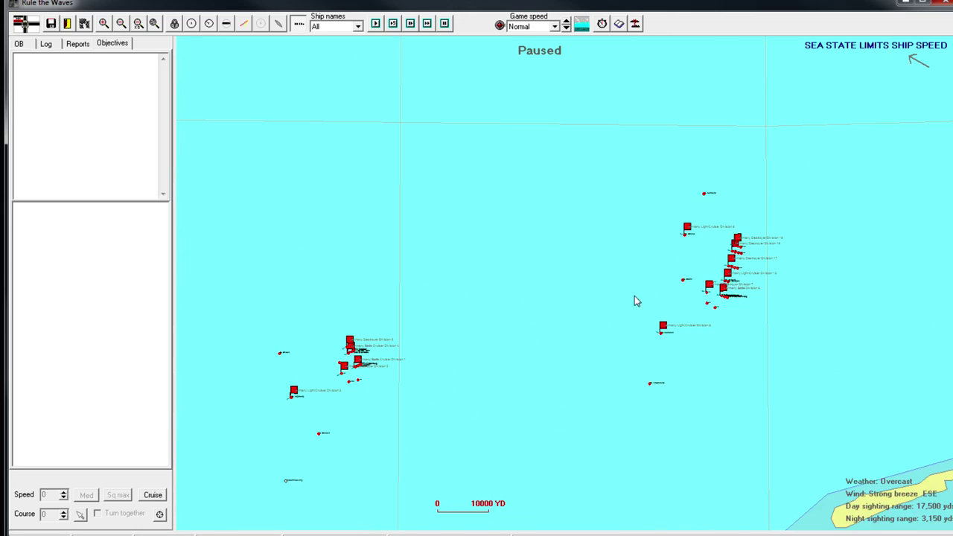
scroll(597, 296, up, 1)
scroll(619, 283, up, 1)
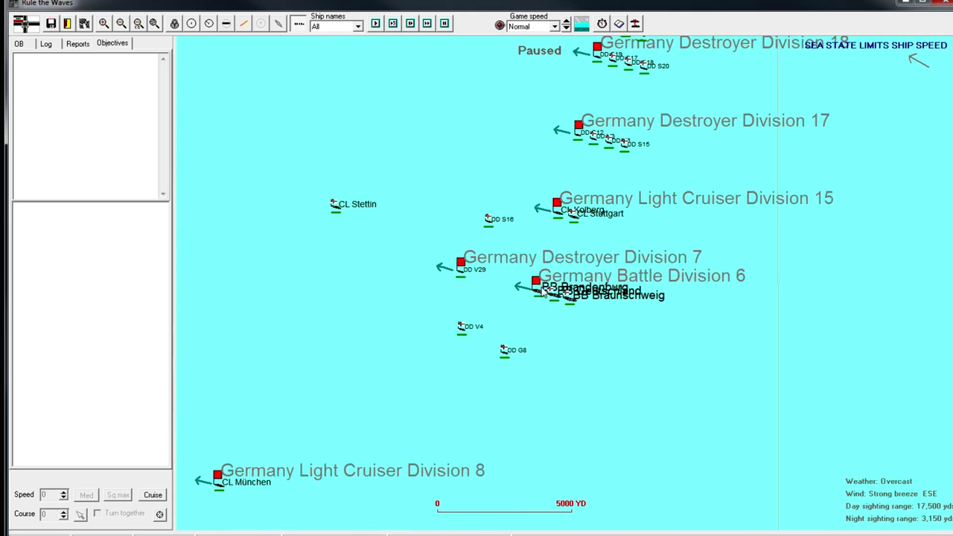
double_click(542, 295)
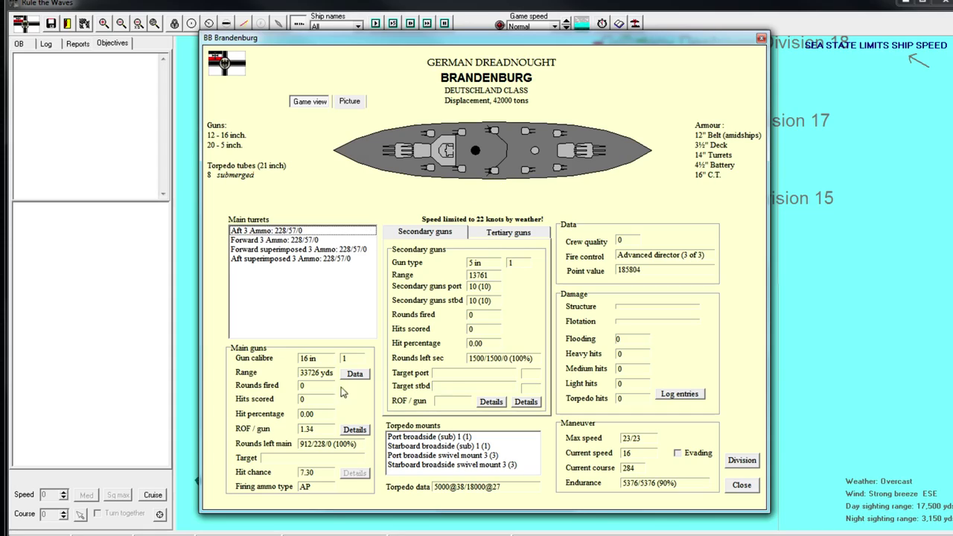
Inspect Brandenburg's starboard and port swivel torpedo mounts, then close its details sheet
click(428, 455)
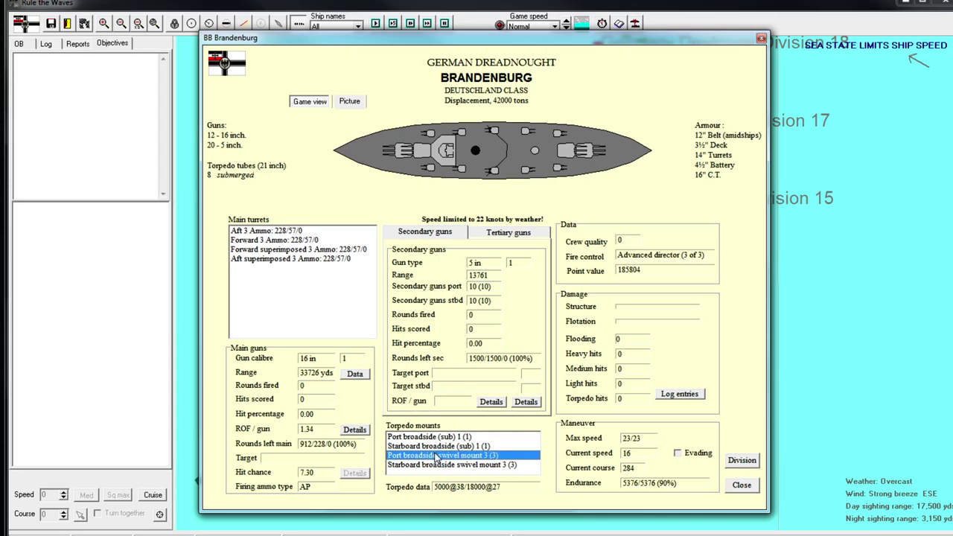
click(437, 465)
click(455, 456)
click(762, 39)
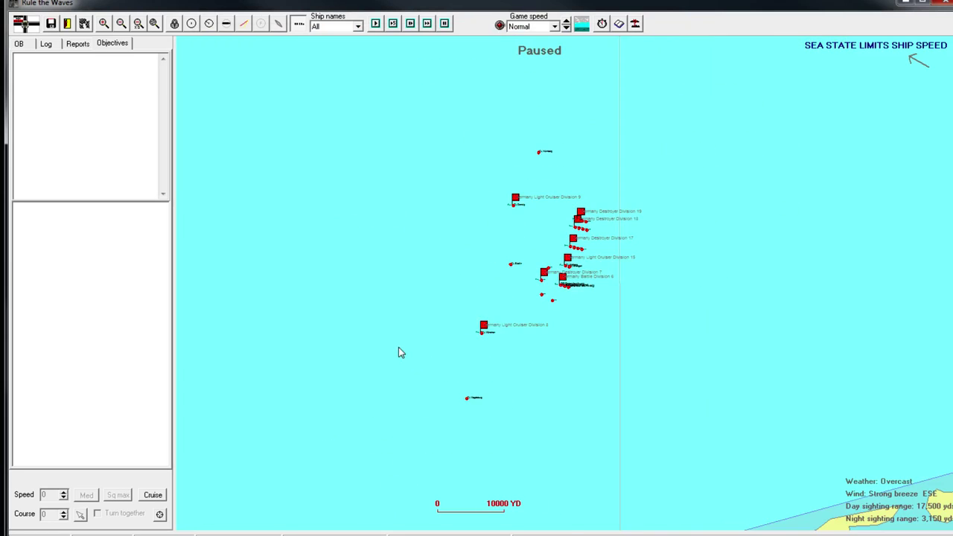
scroll(451, 257, up, 1)
scroll(621, 281, down, 1)
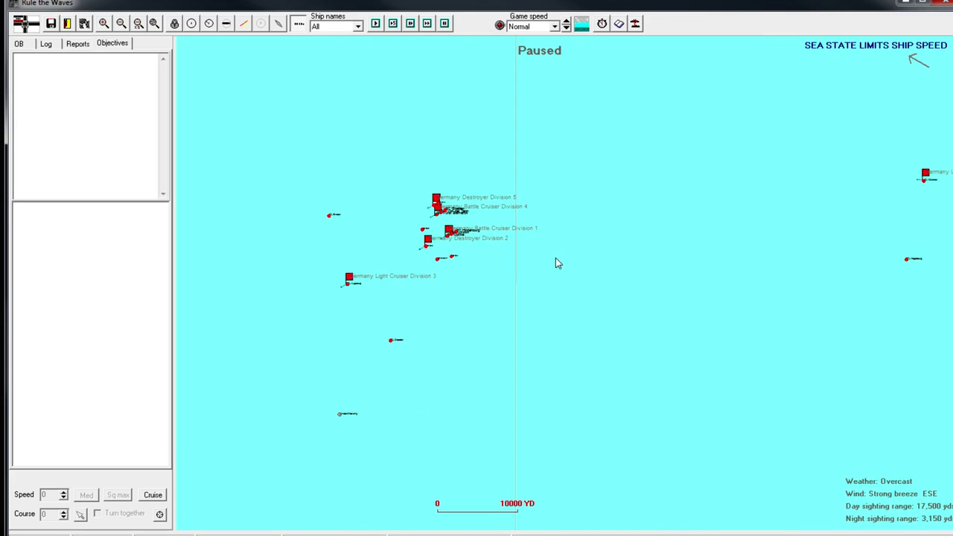
scroll(556, 263, up, 1)
scroll(521, 272, down, 1)
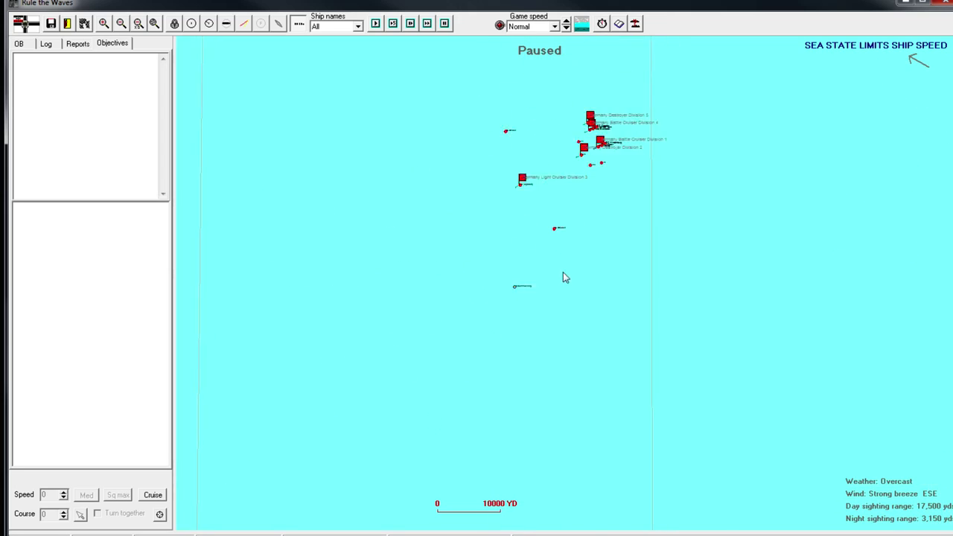
scroll(485, 254, up, 1)
Set Light Cruiser Division 3 to speed 30 and select Destroyer Division 2
click(448, 191)
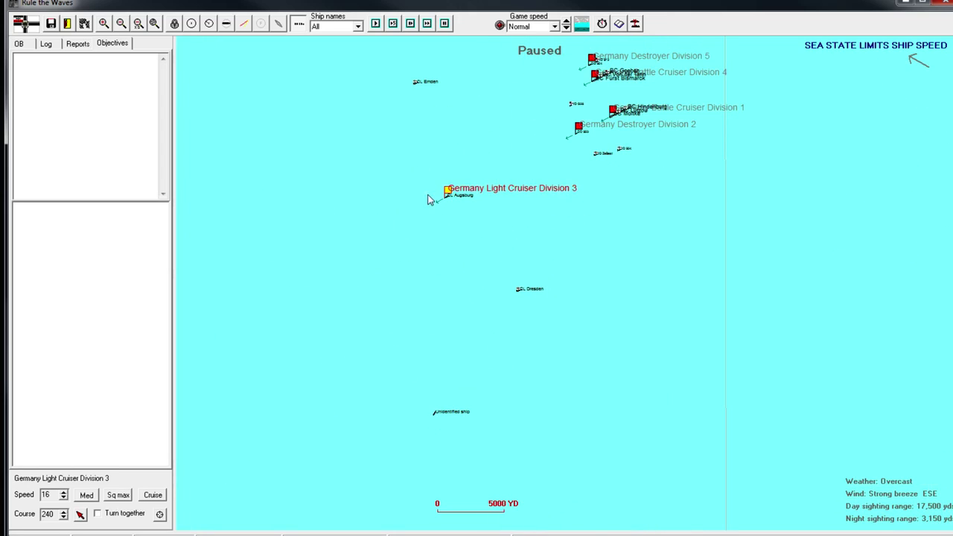
click(113, 497)
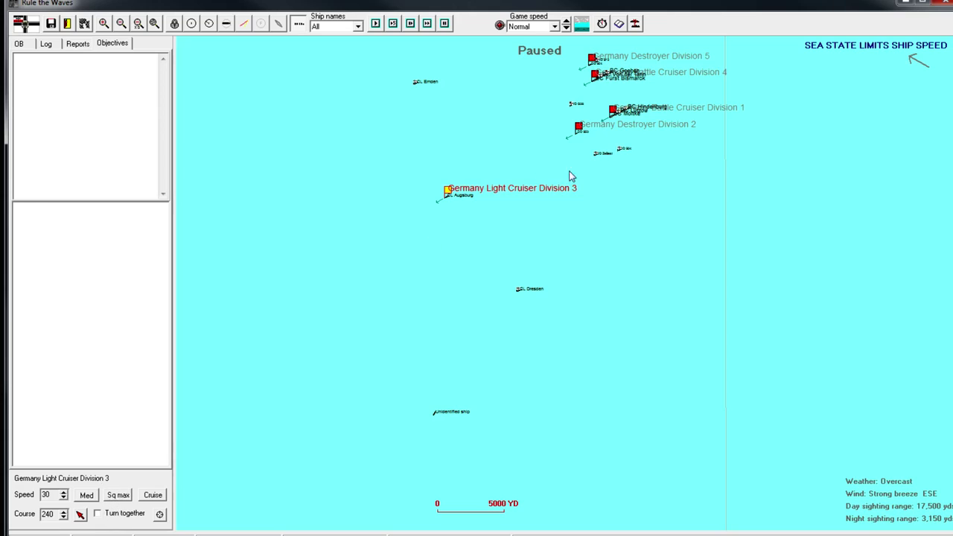
click(587, 127)
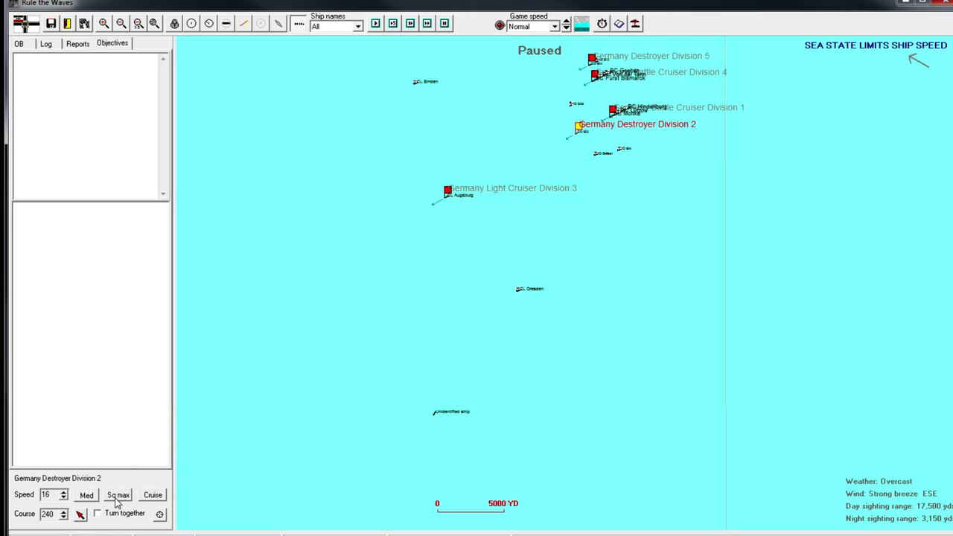